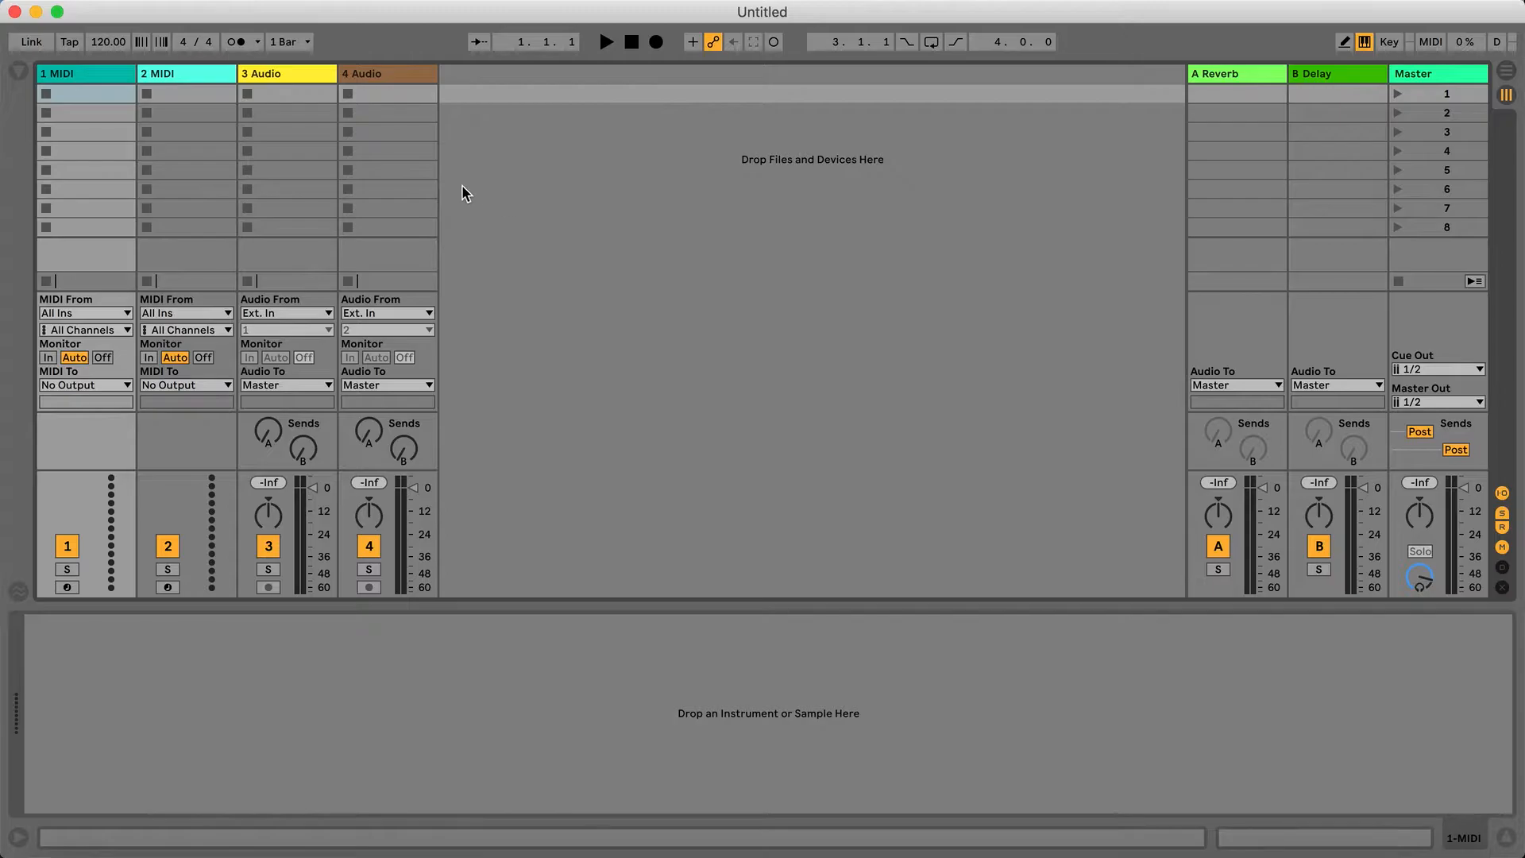
Show the browser and expand the GoogleDrive folders through Shared drives, Worship Resources and Ableton Library to *Resources.
left_click(19, 77)
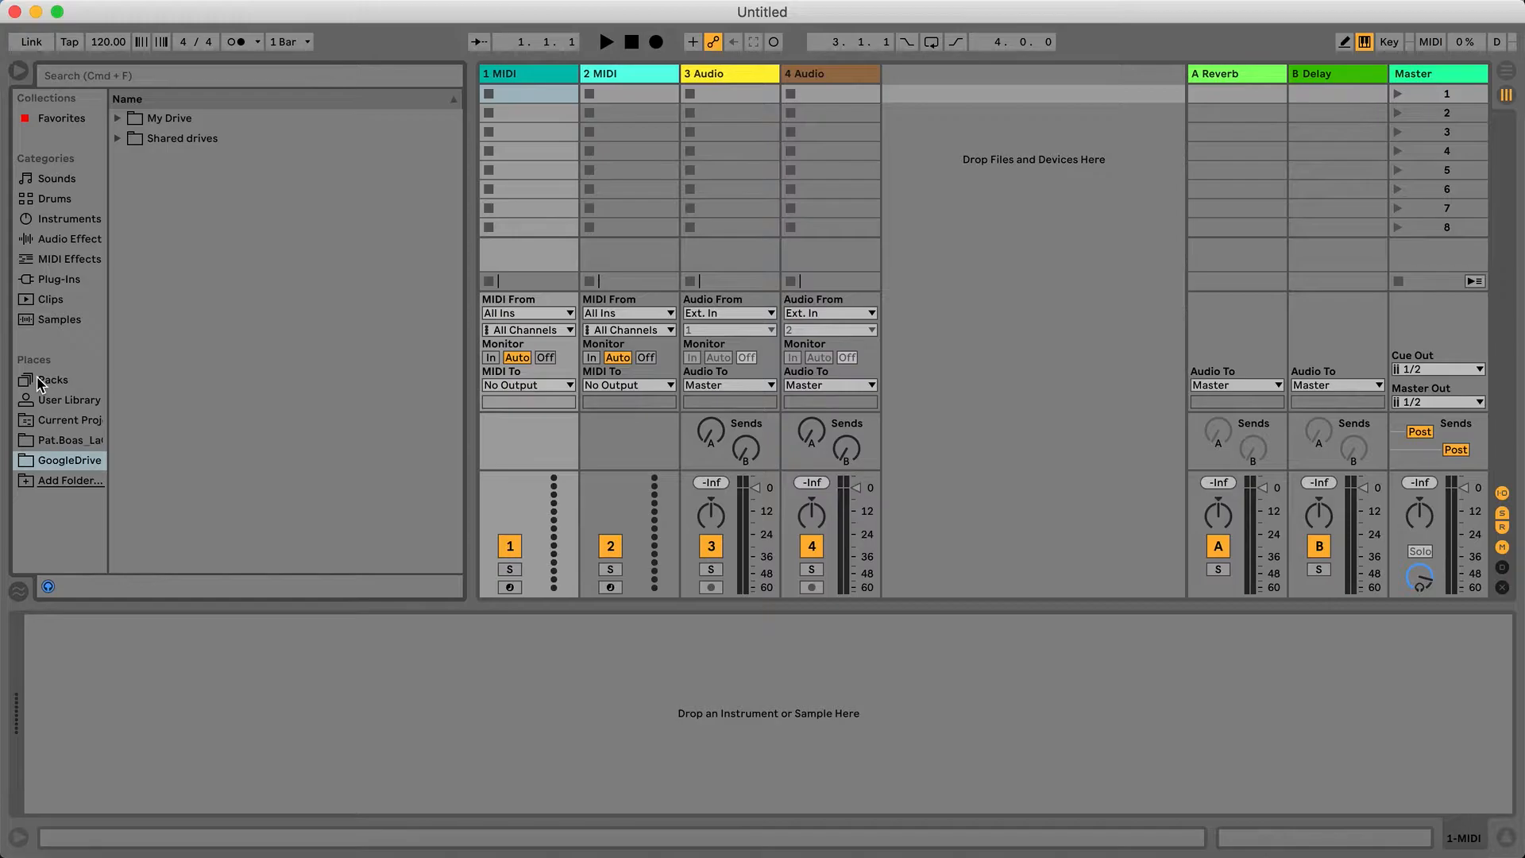
left_click(64, 465)
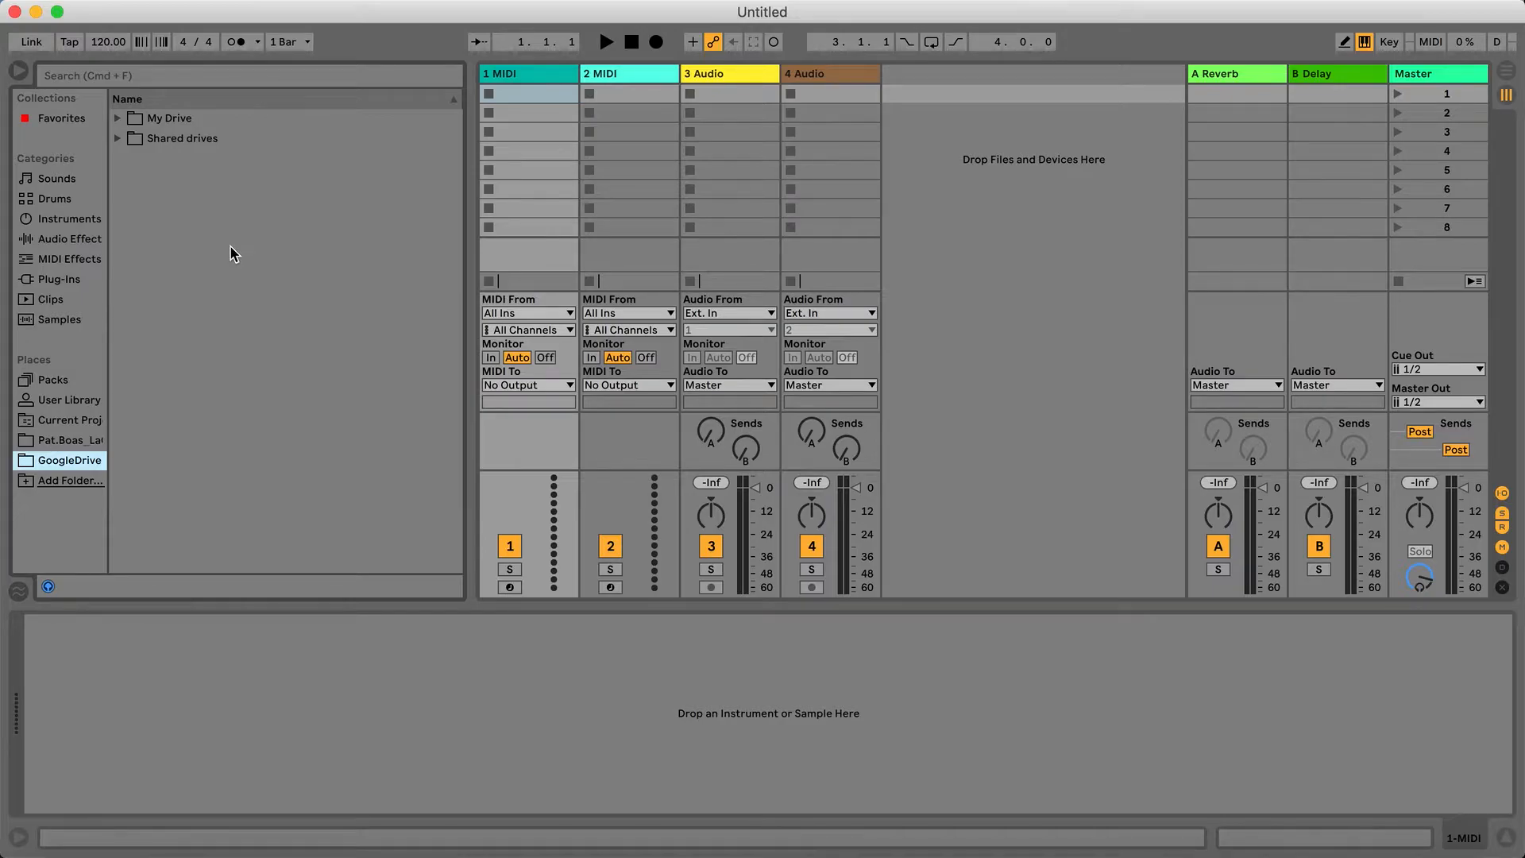
left_click(118, 139)
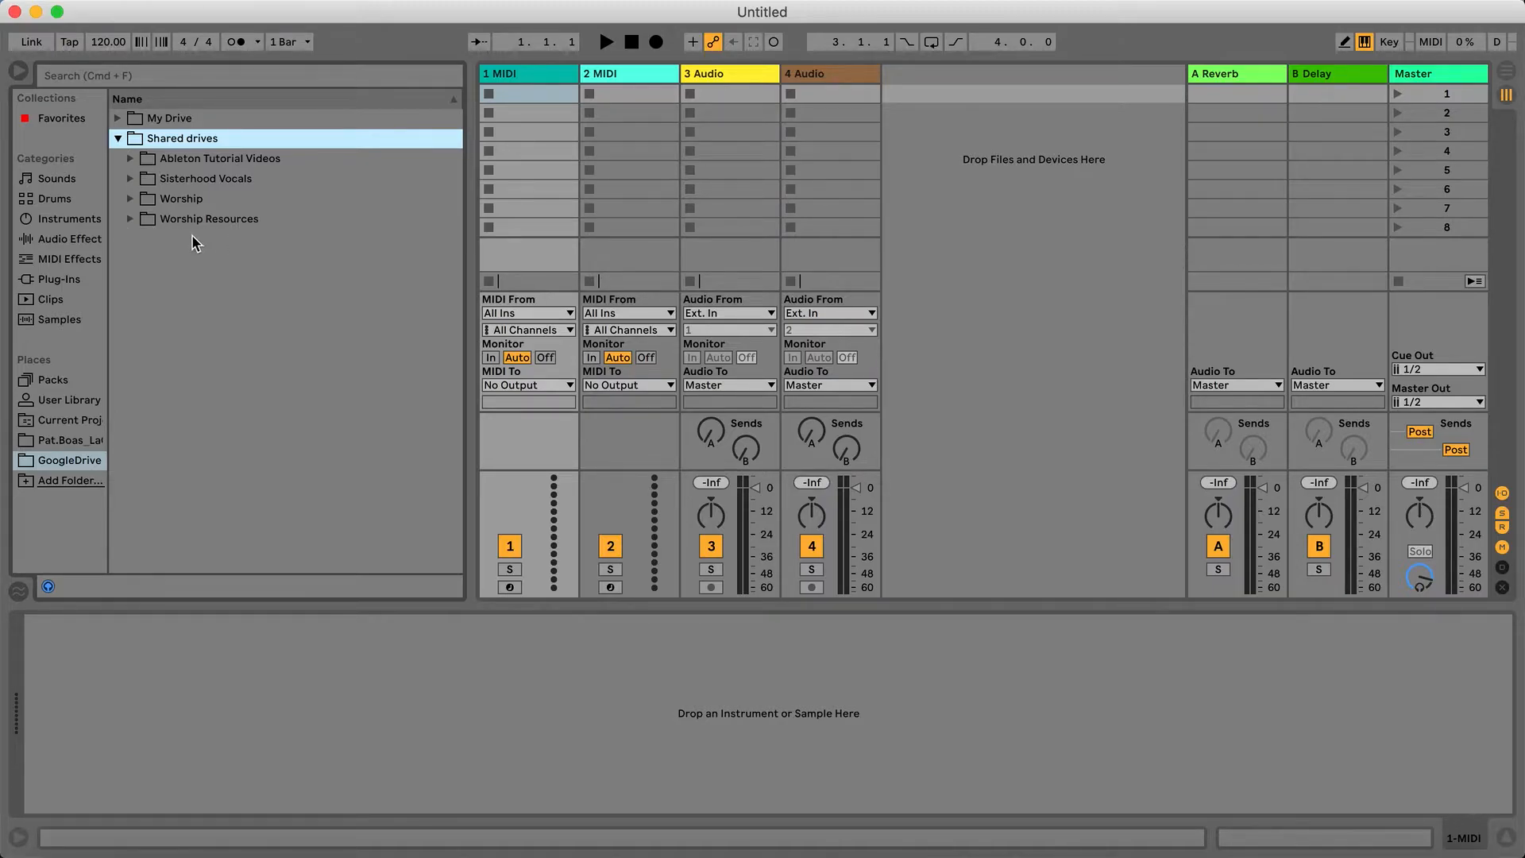
left_click(134, 220)
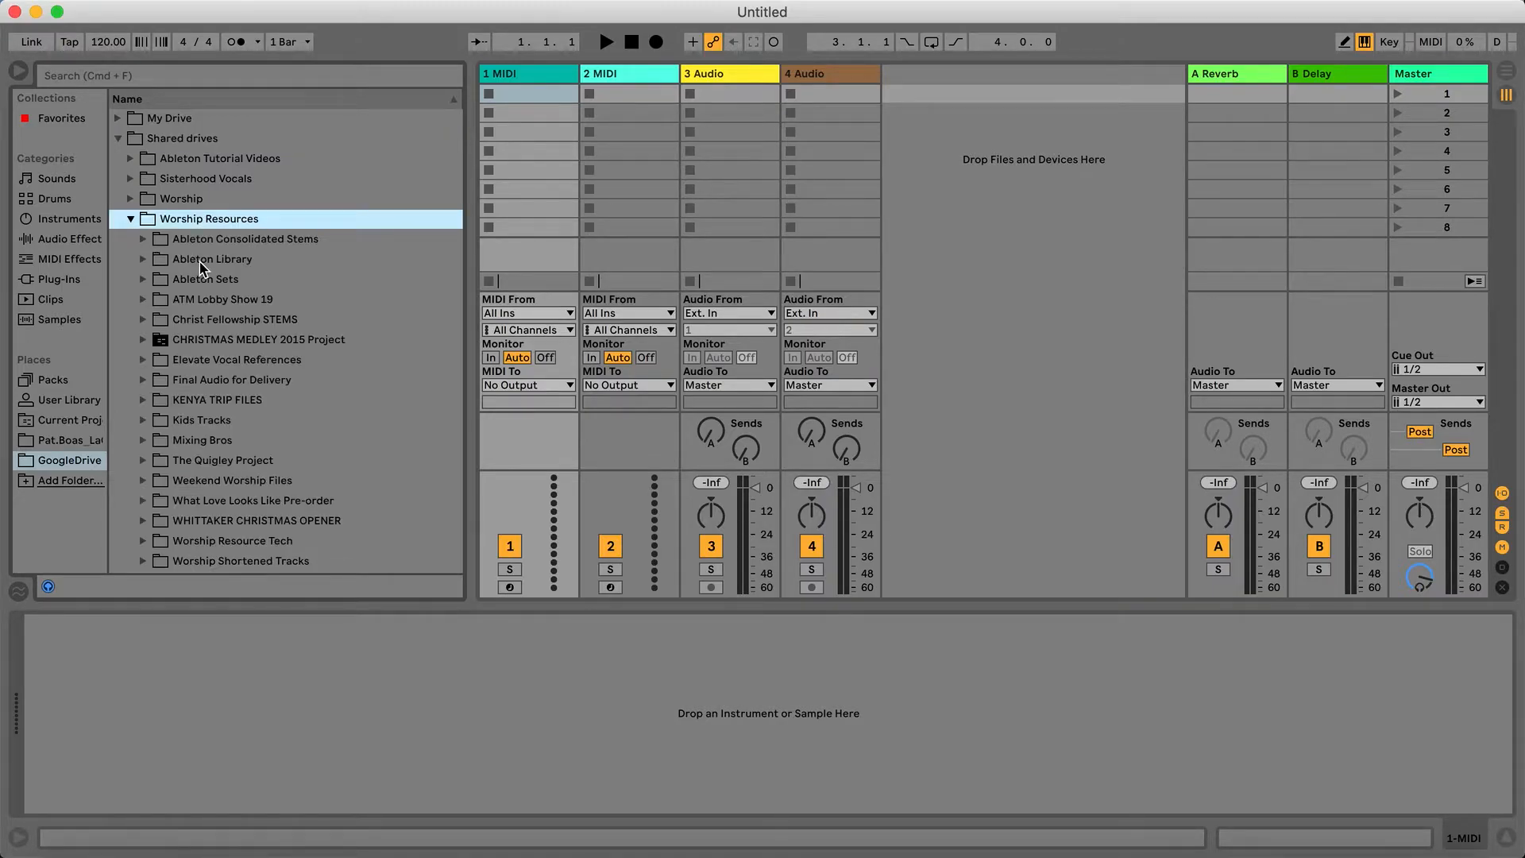
left_click(143, 260)
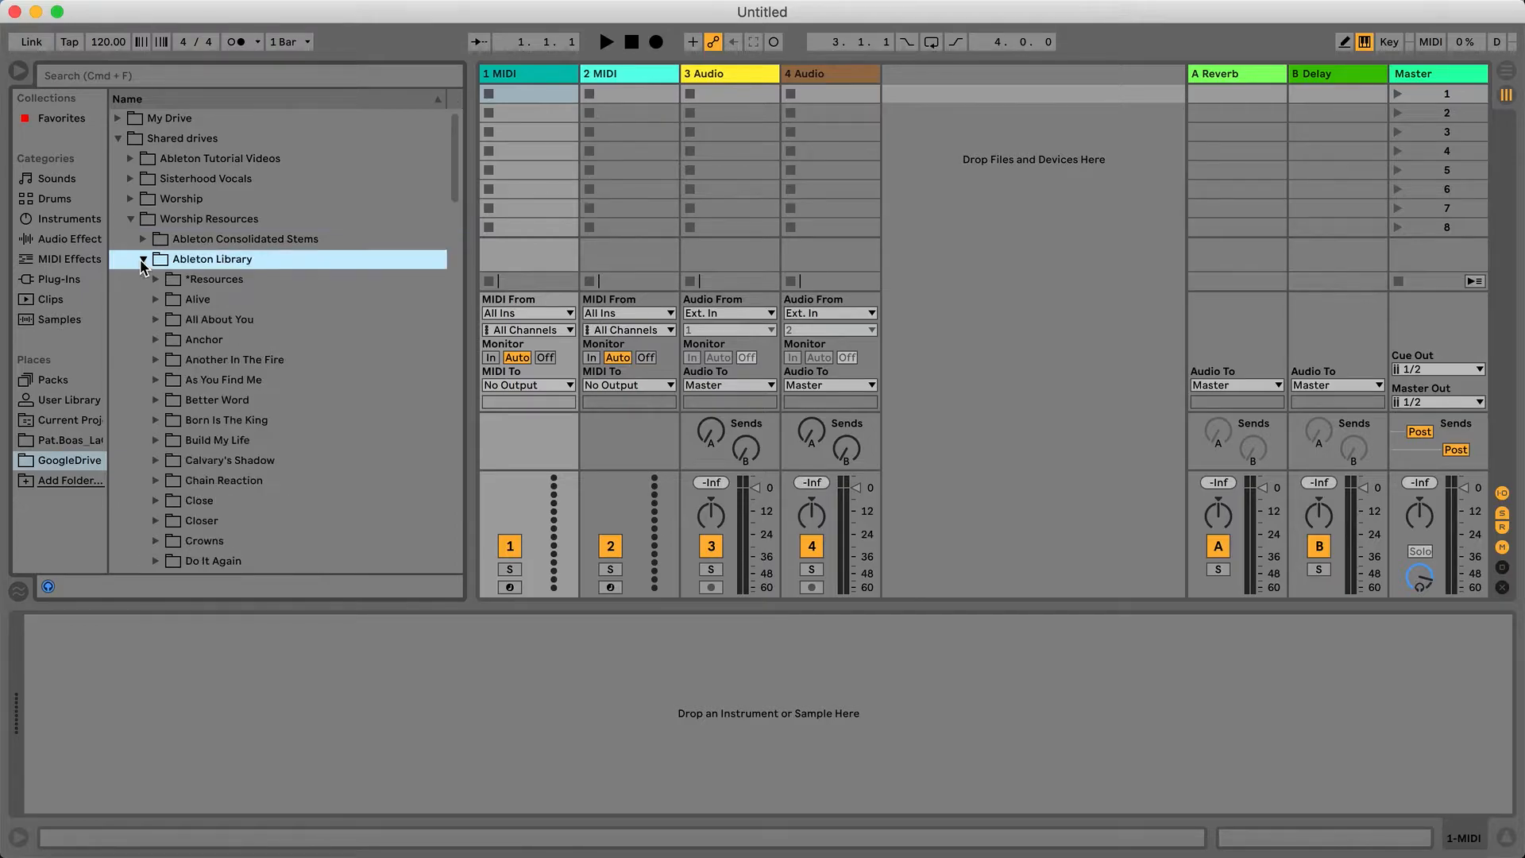
left_click(155, 280)
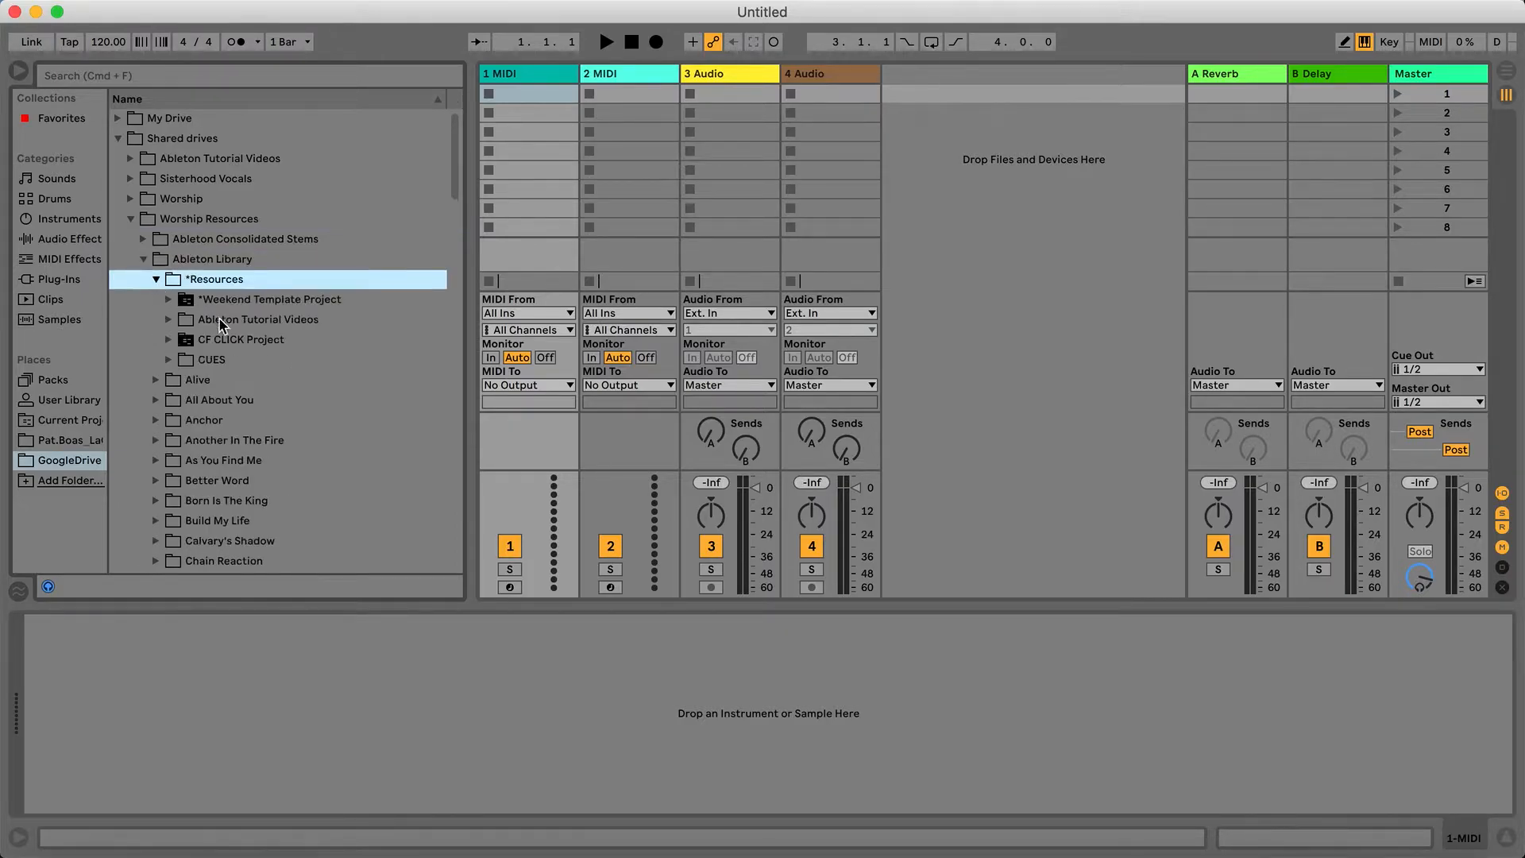
Open Weekend Template 2.0.als from the *Weekend Template Project folder.
scroll(236, 332, "down", 2)
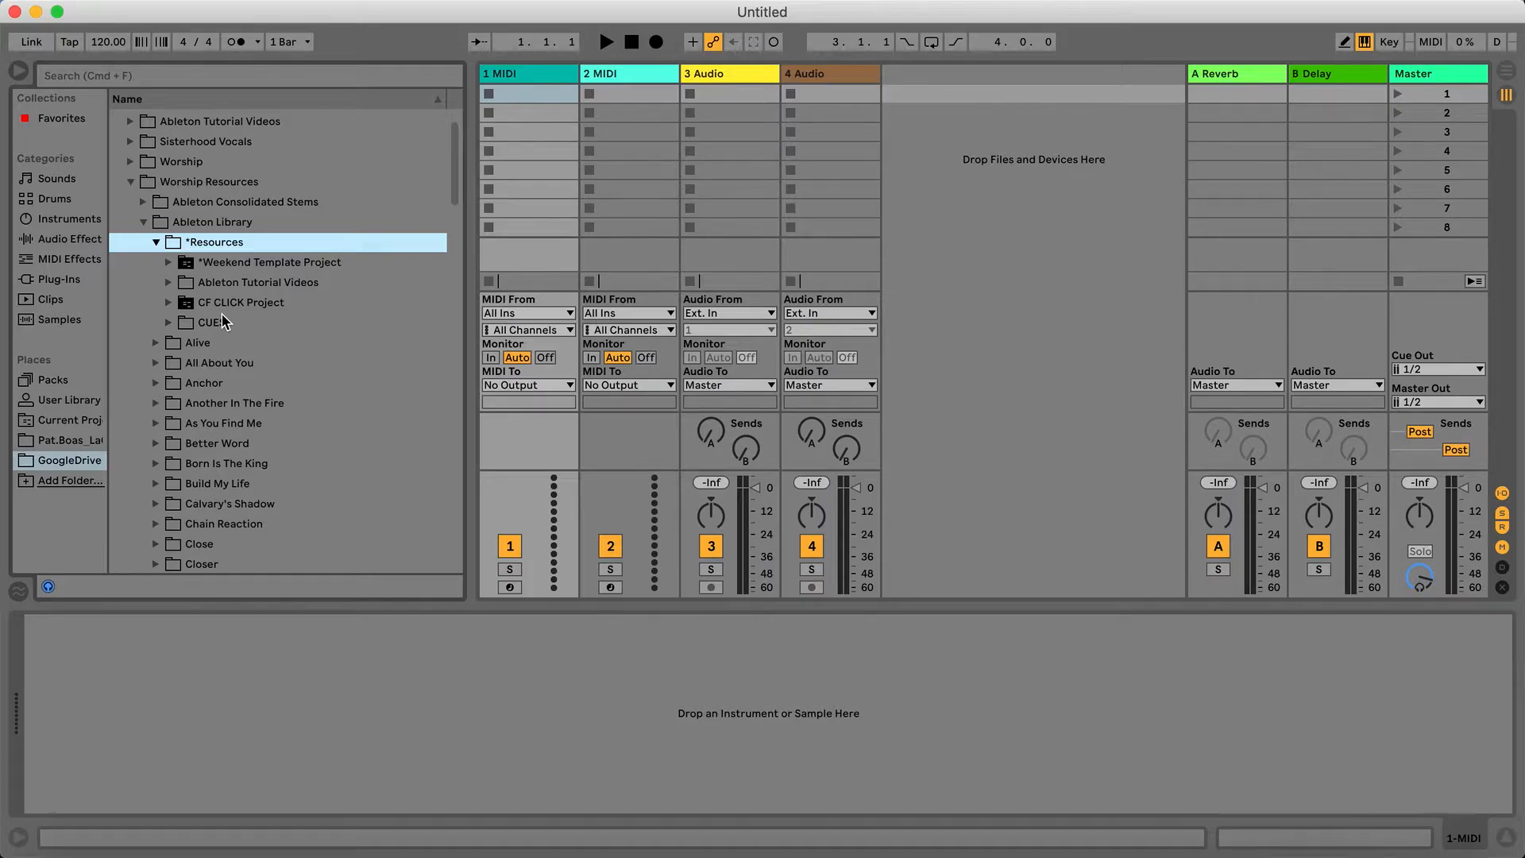
left_click(168, 262)
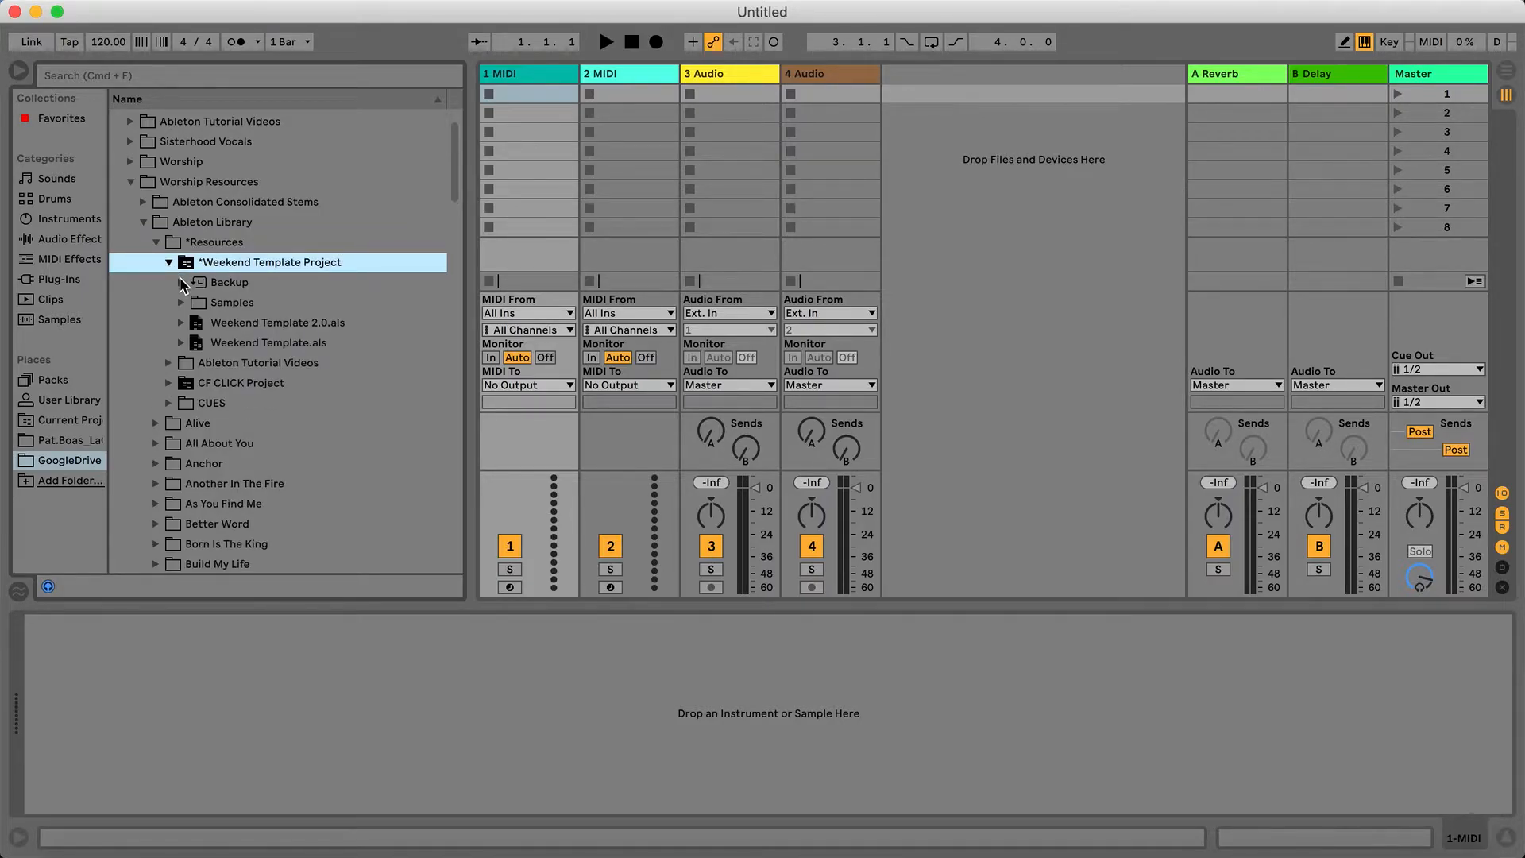
double_click(225, 332)
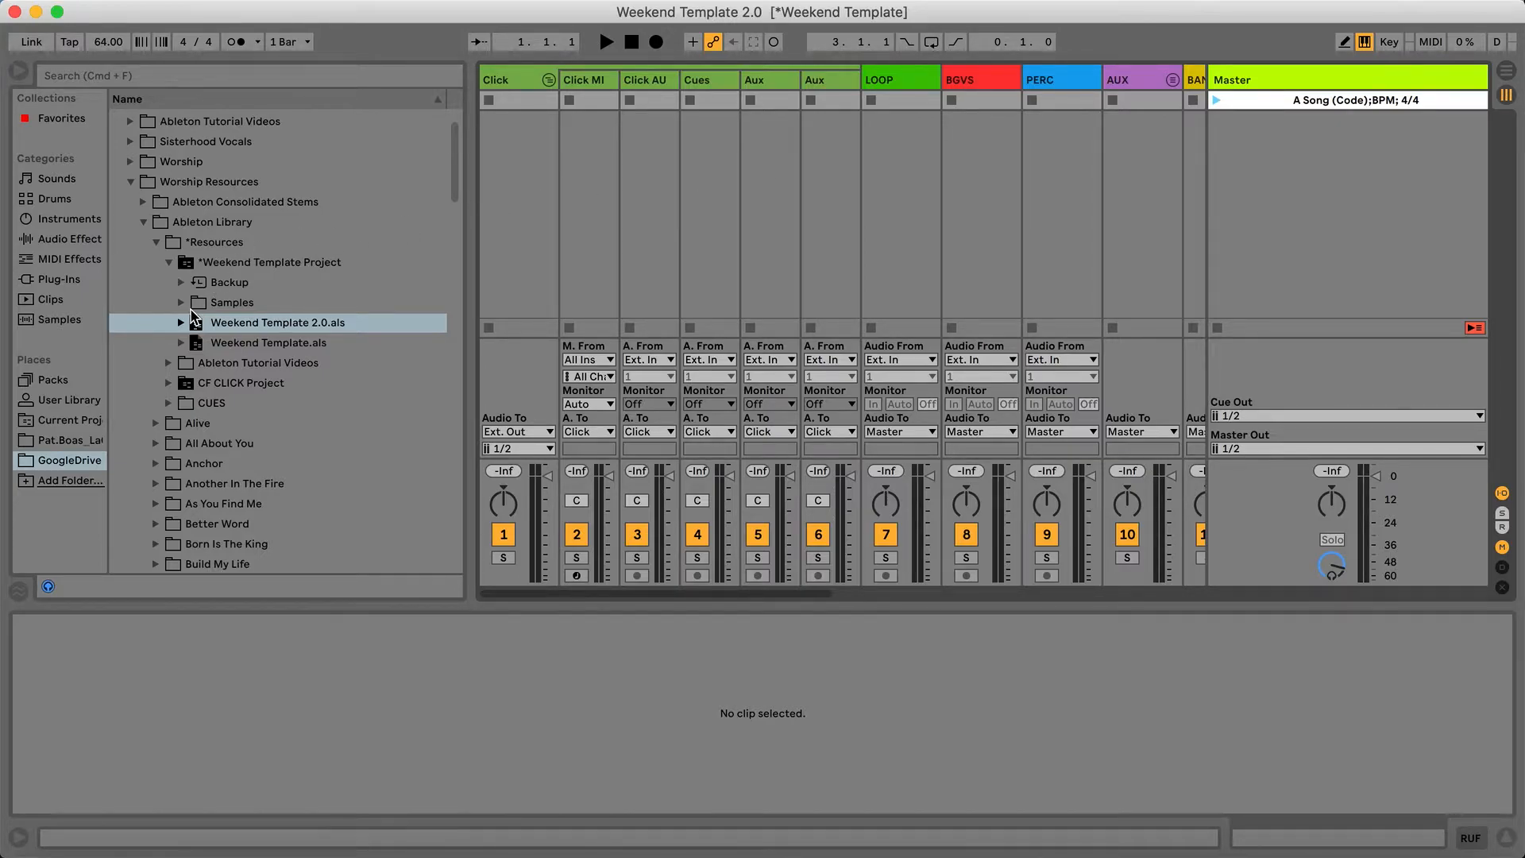
Add Alive_ALBM_E.als from the Alive folder as a new scene below the placeholder song, and collapse the folder.
left_click(157, 242)
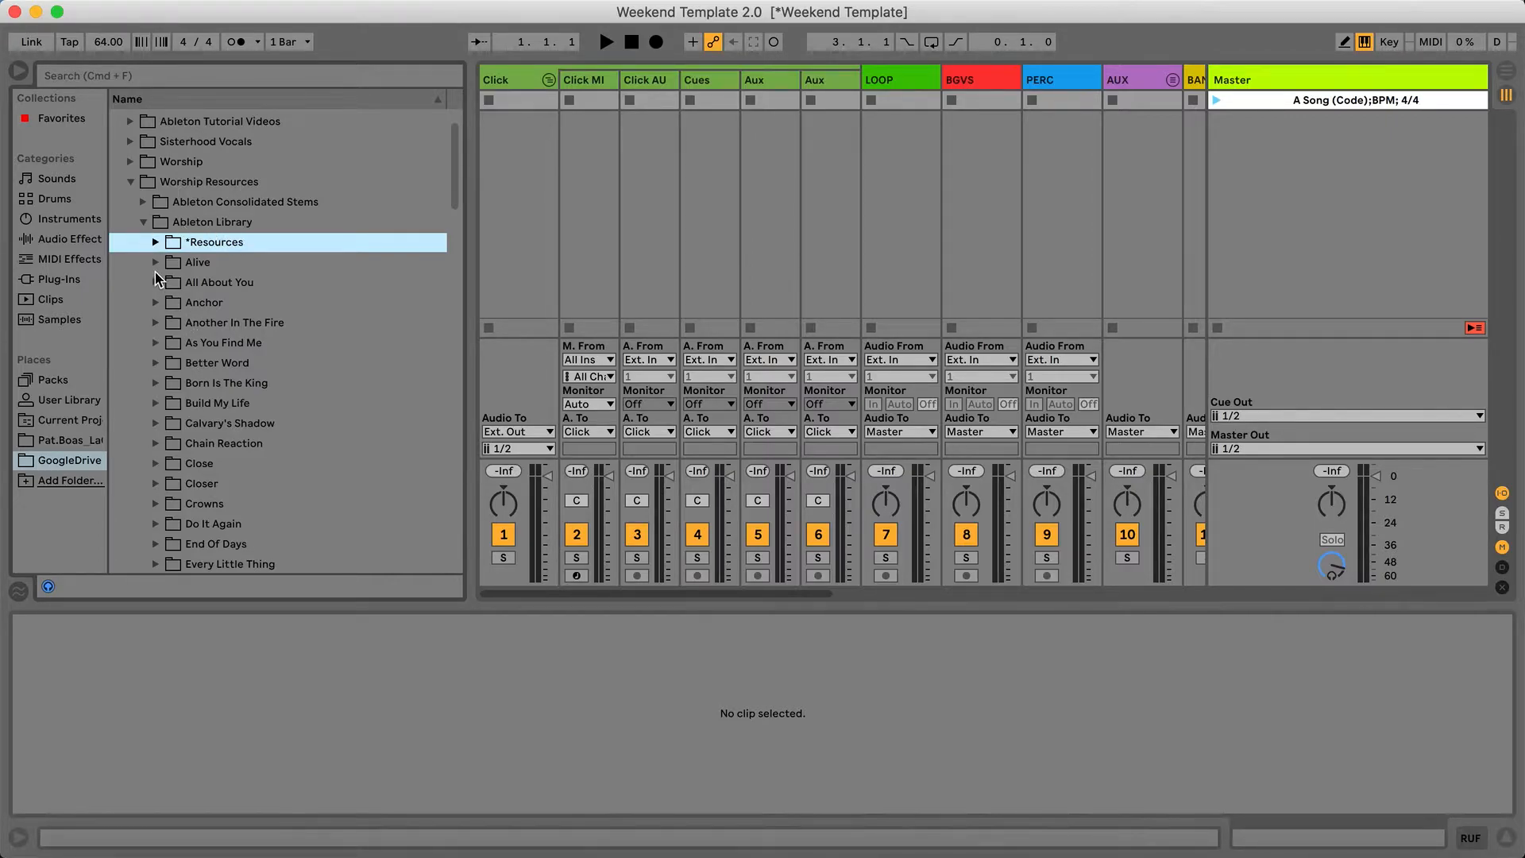
scroll(213, 388, "down", 5)
scroll(213, 388, "up", 5)
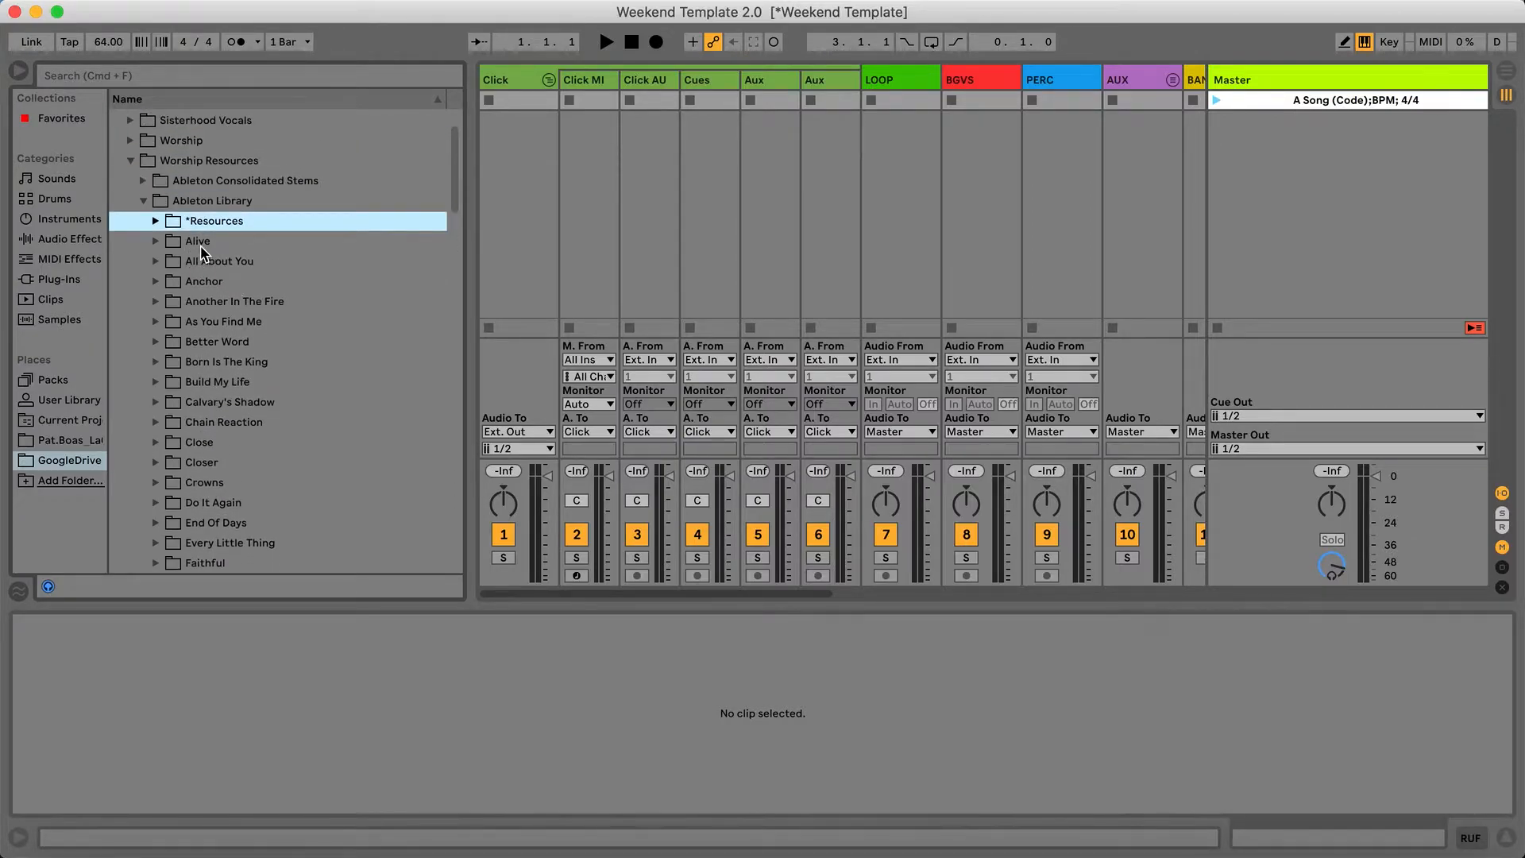
left_click(155, 241)
left_click(155, 241)
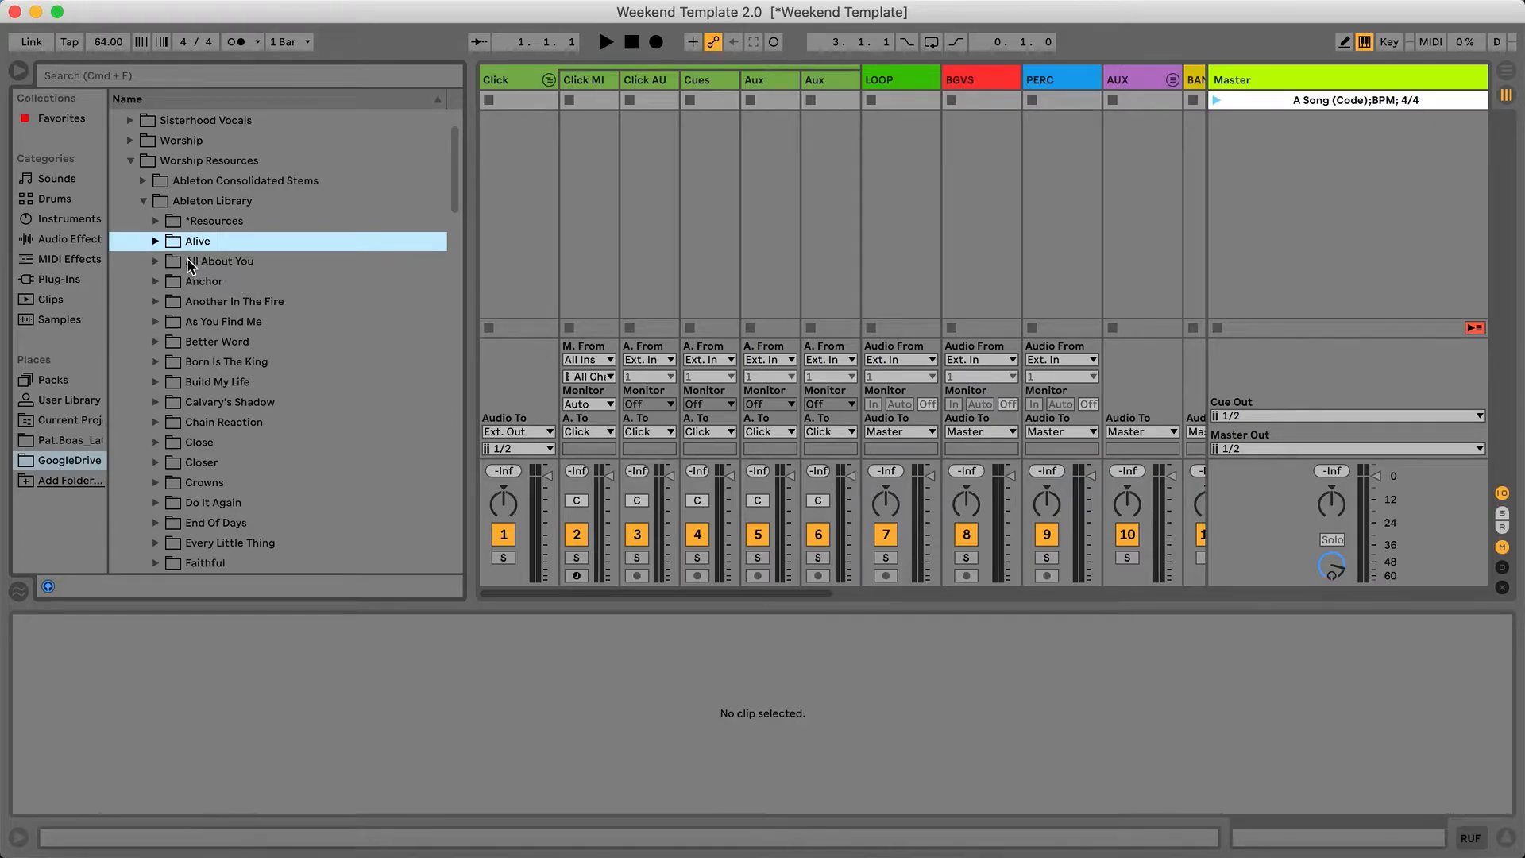
left_click(156, 241)
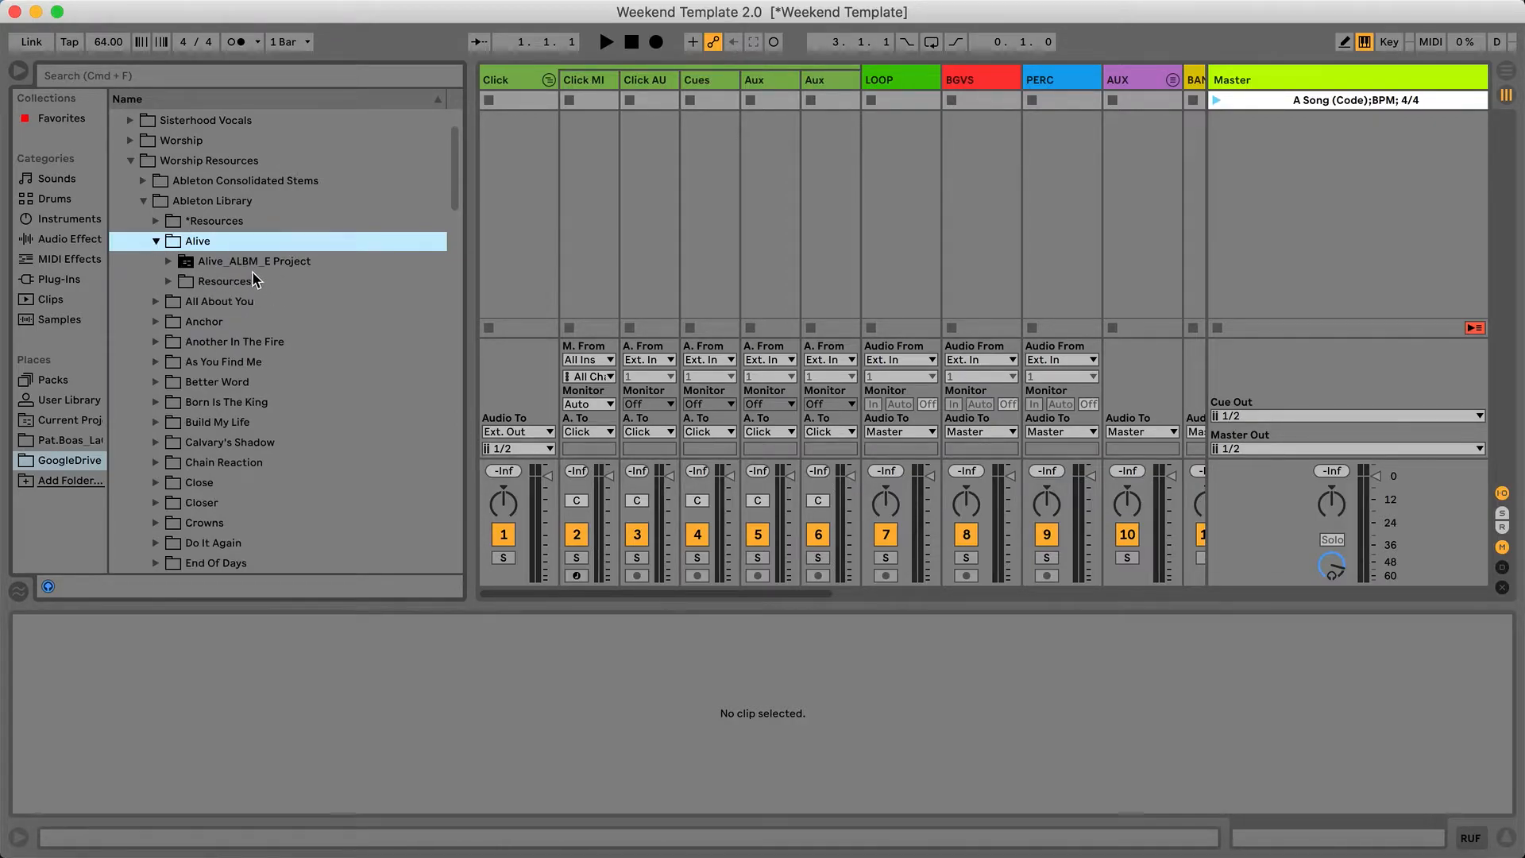
left_click(169, 261)
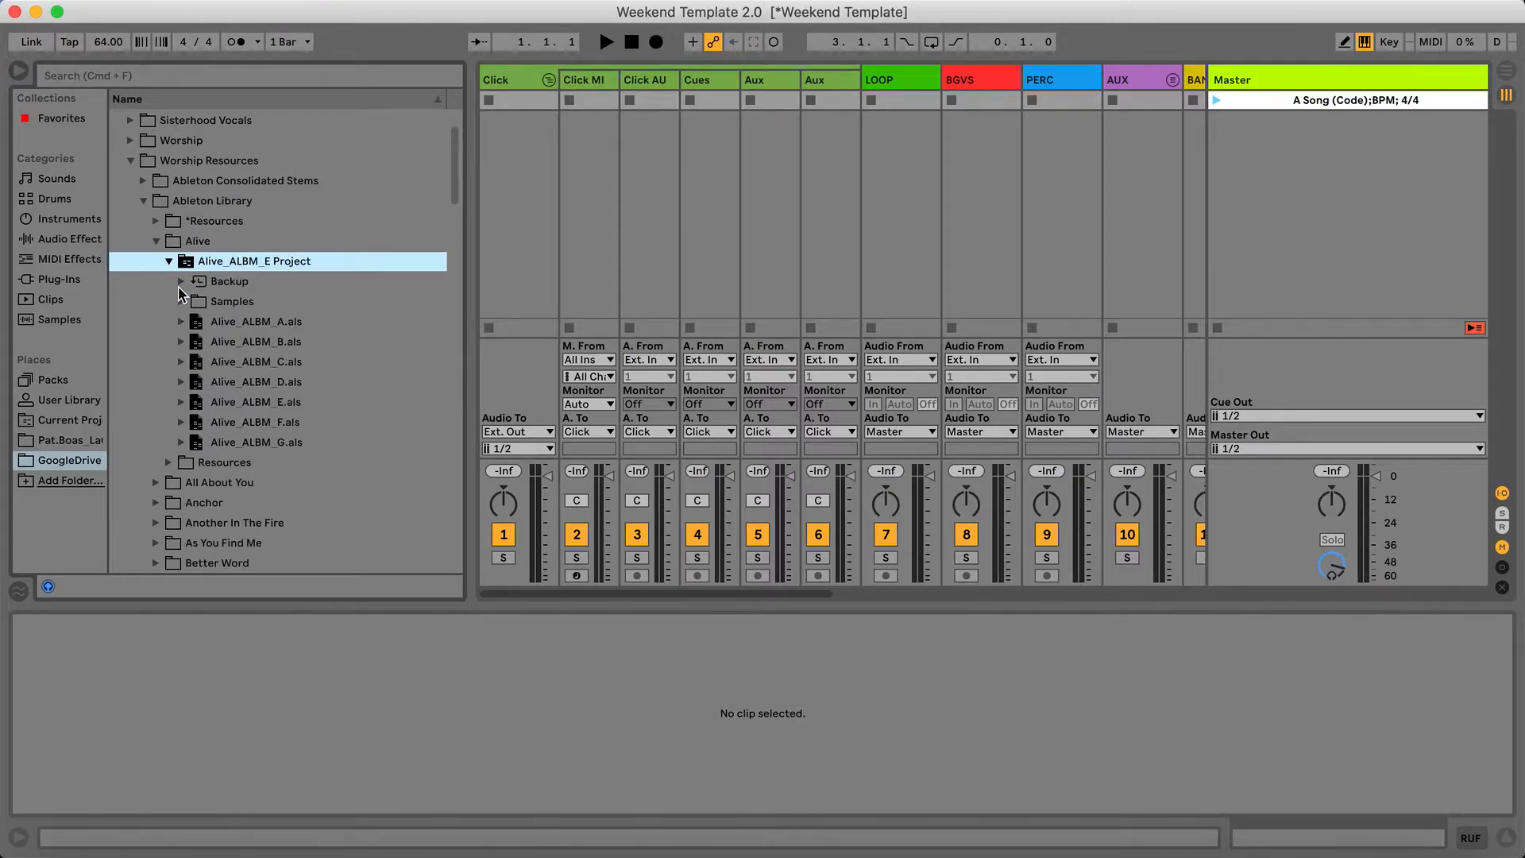
left_click(238, 407)
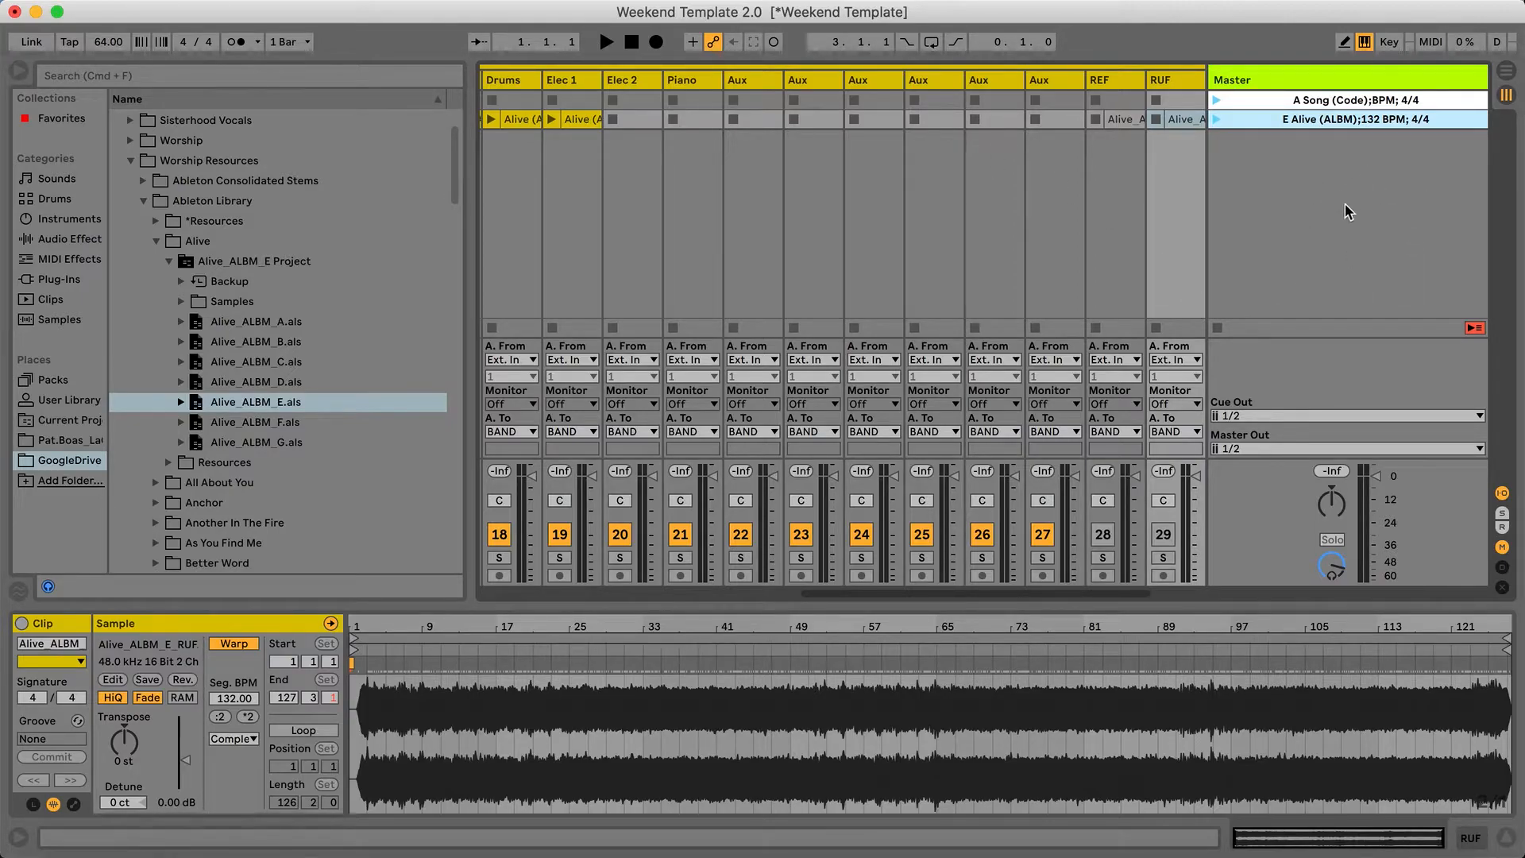
scroll(580, 275, "left", 10)
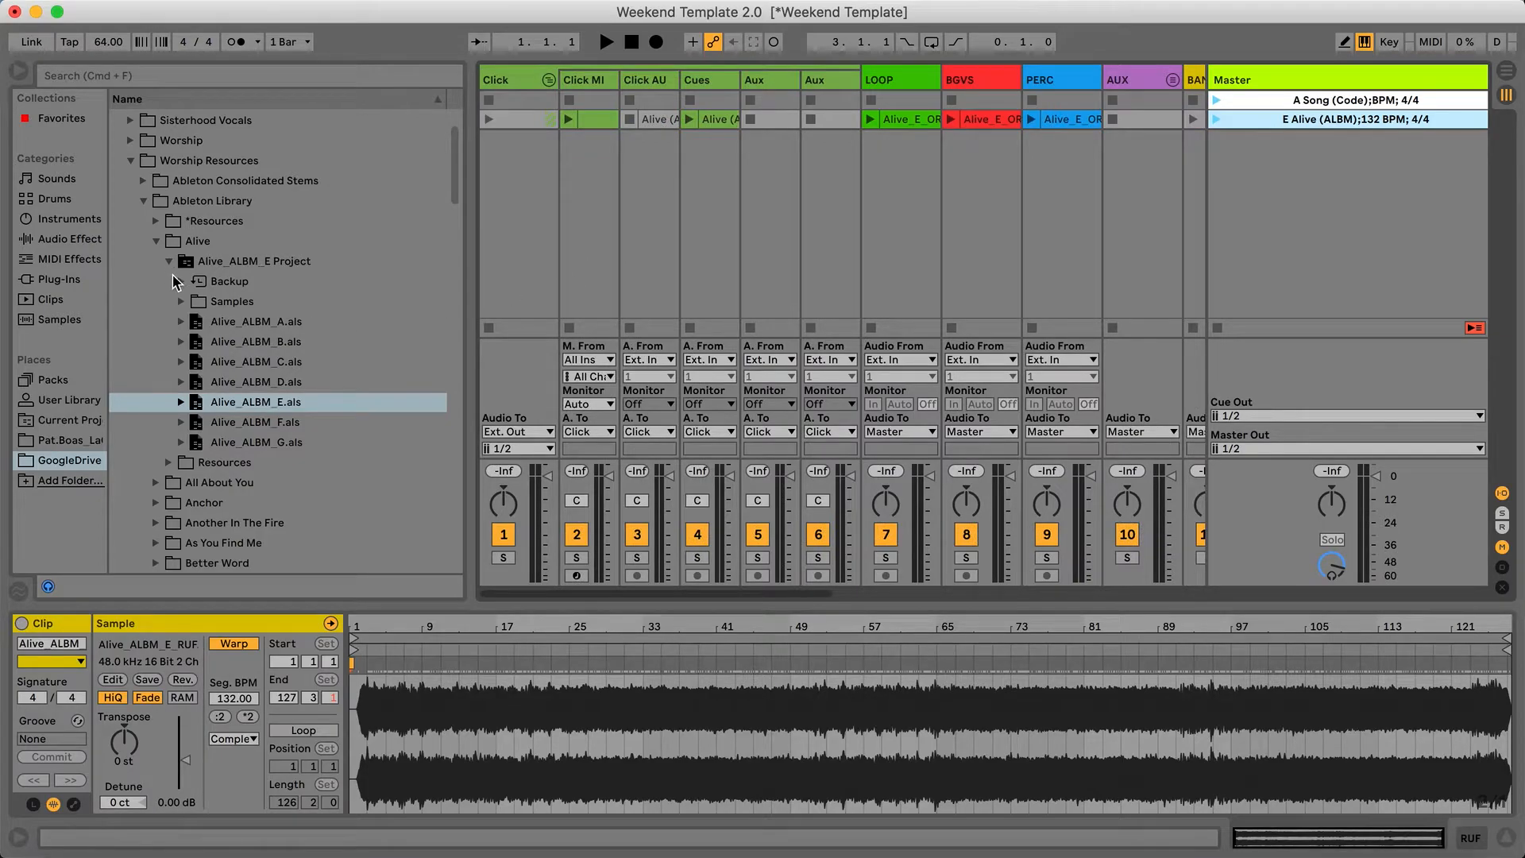
left_click(154, 232)
Add Wake_ALBM_G.als from the Wake folder as a new scene below Alive, and collapse the folder.
scroll(153, 234, "down", 20)
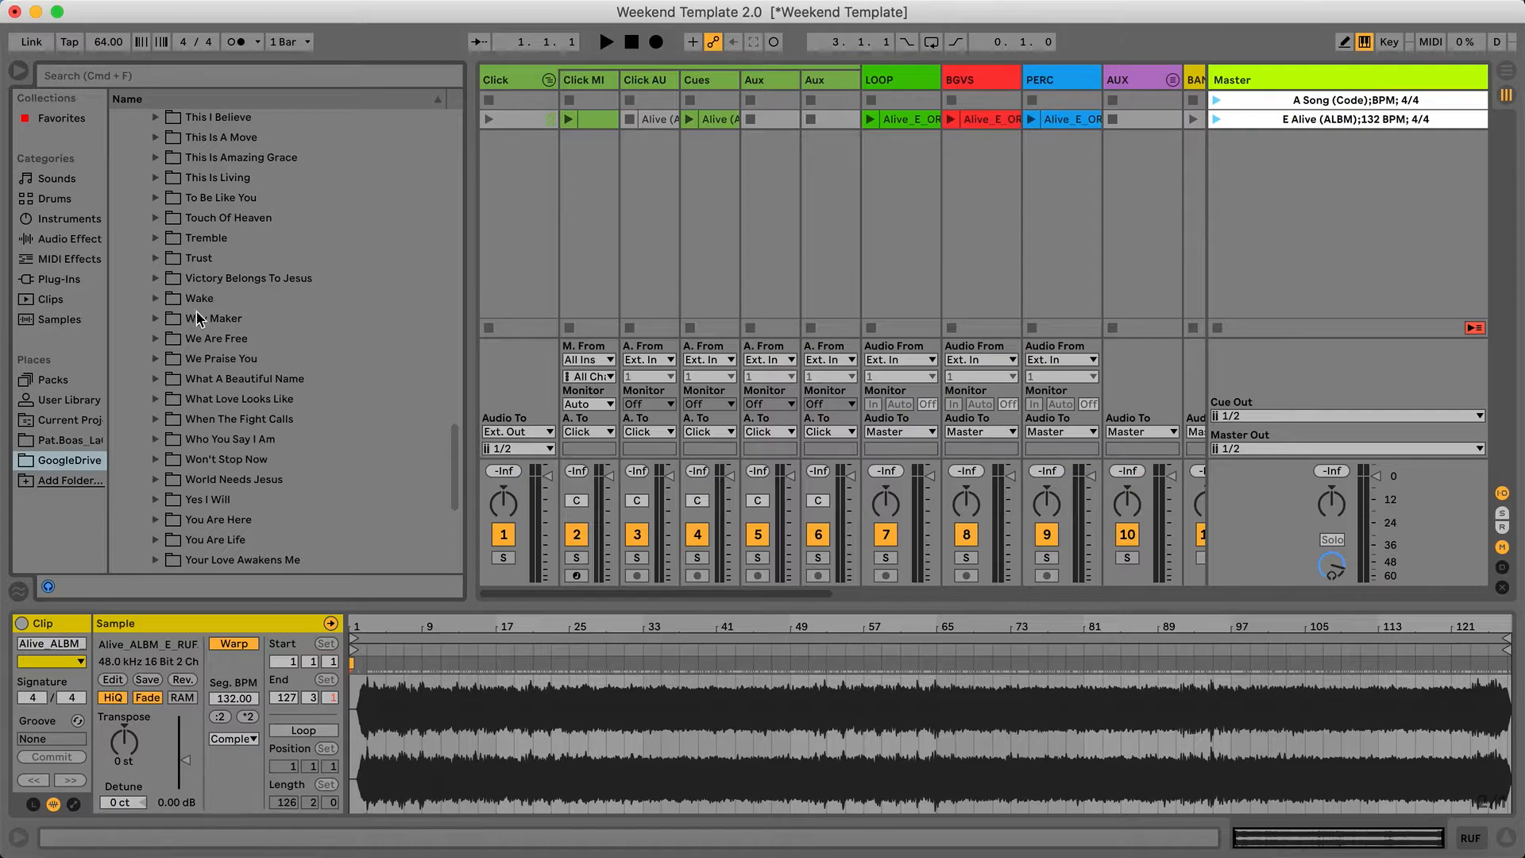
left_click(155, 298)
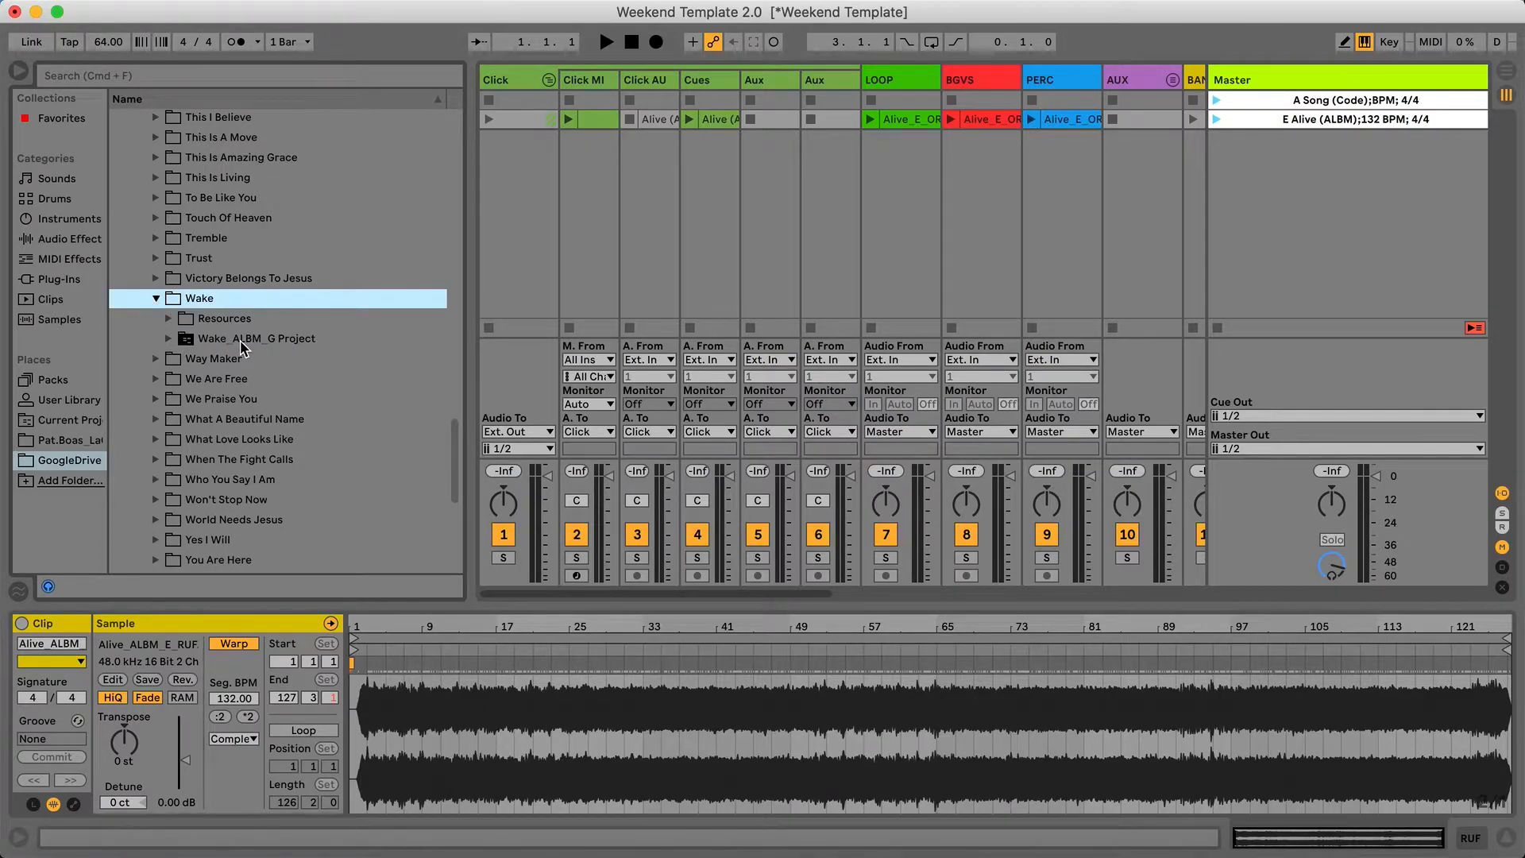
left_click(169, 338)
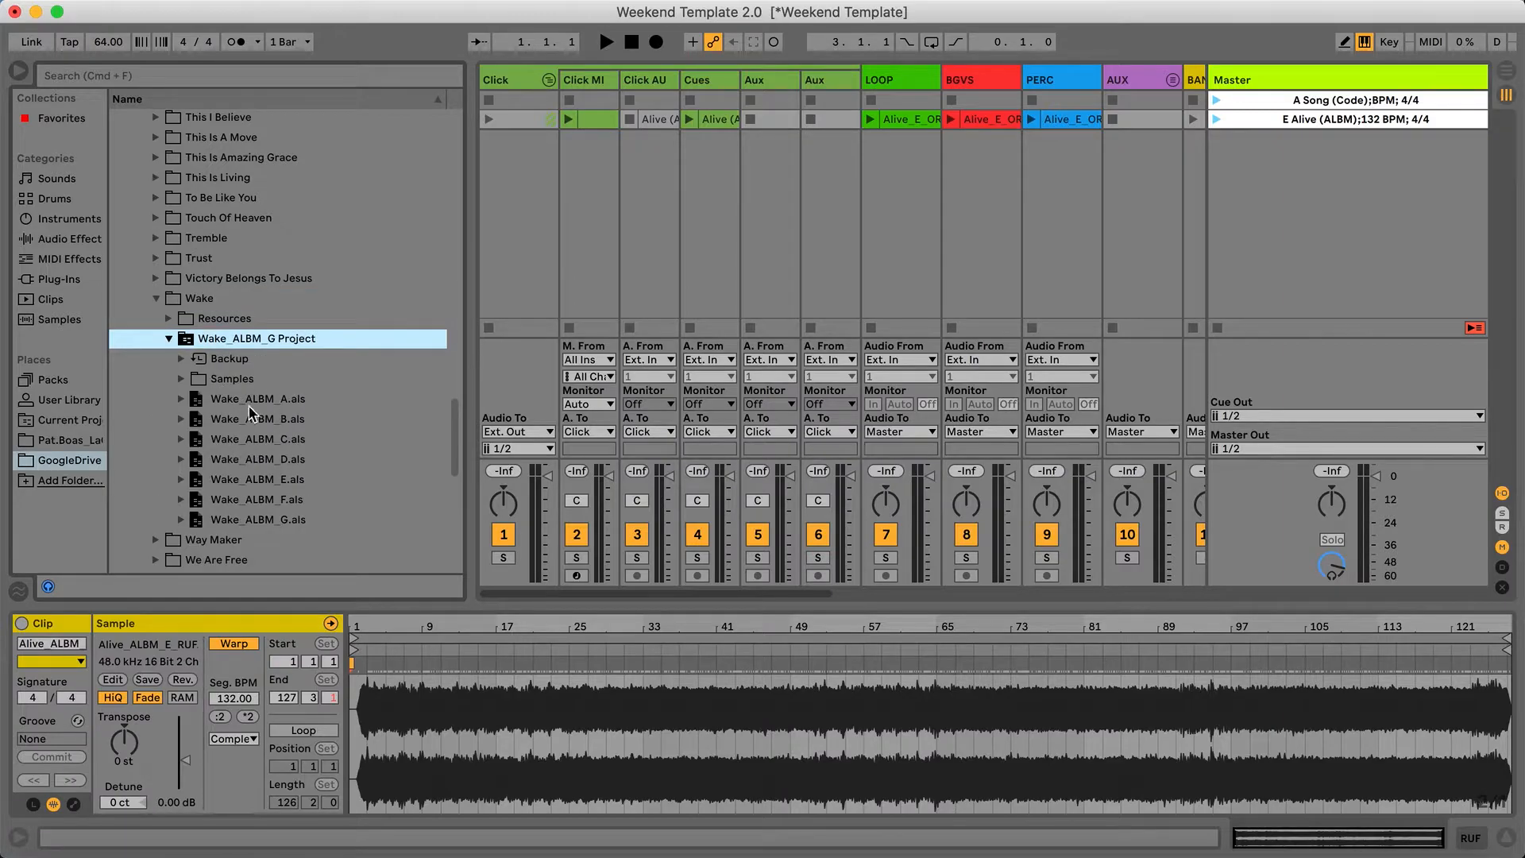
left_click_drag(251, 522, 1329, 190)
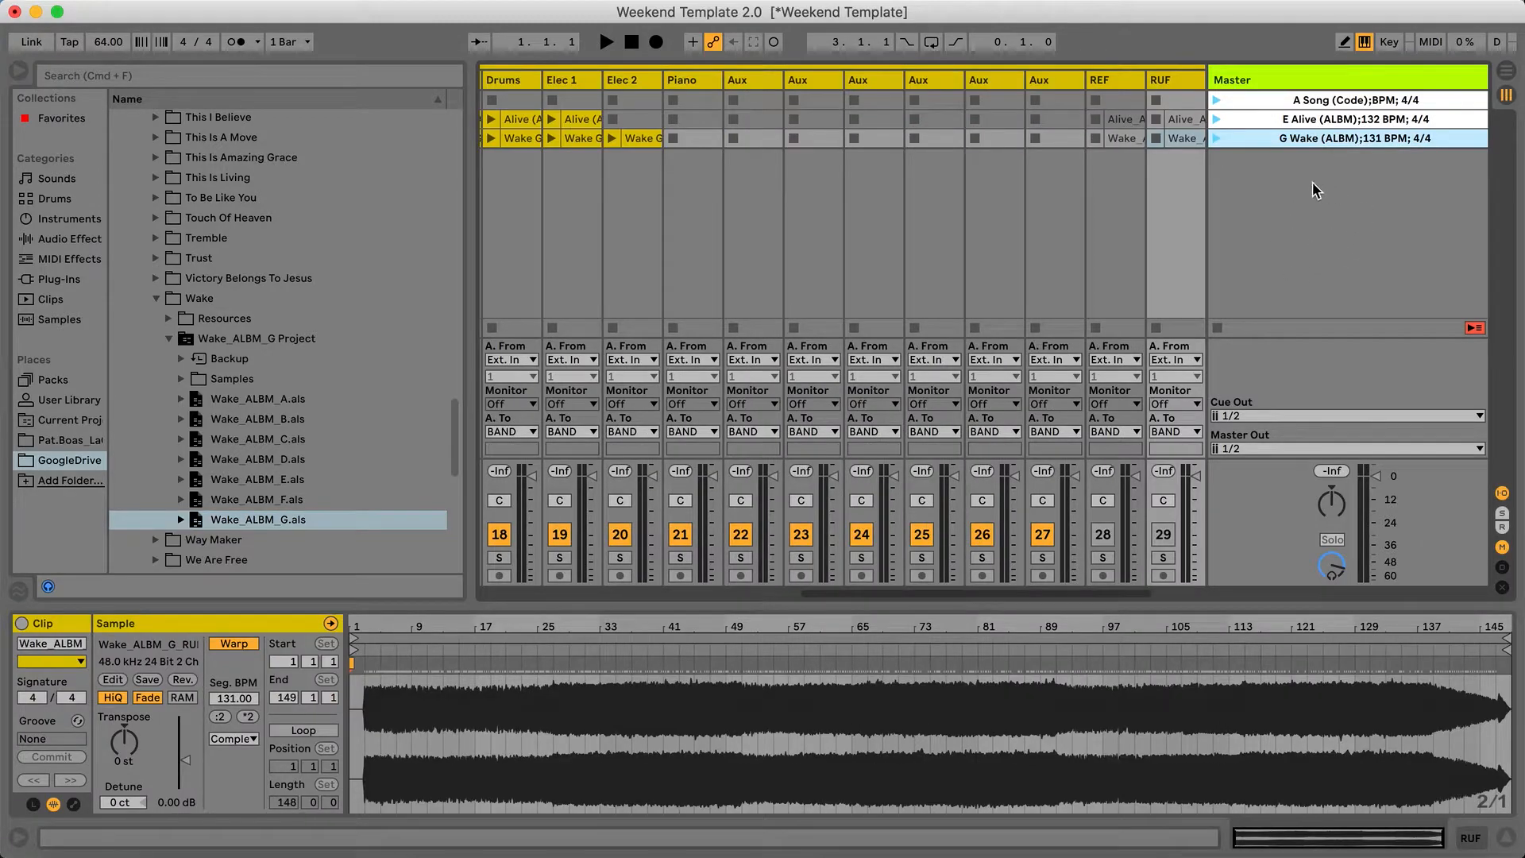
left_click(155, 299)
scroll(626, 260, "left", 10)
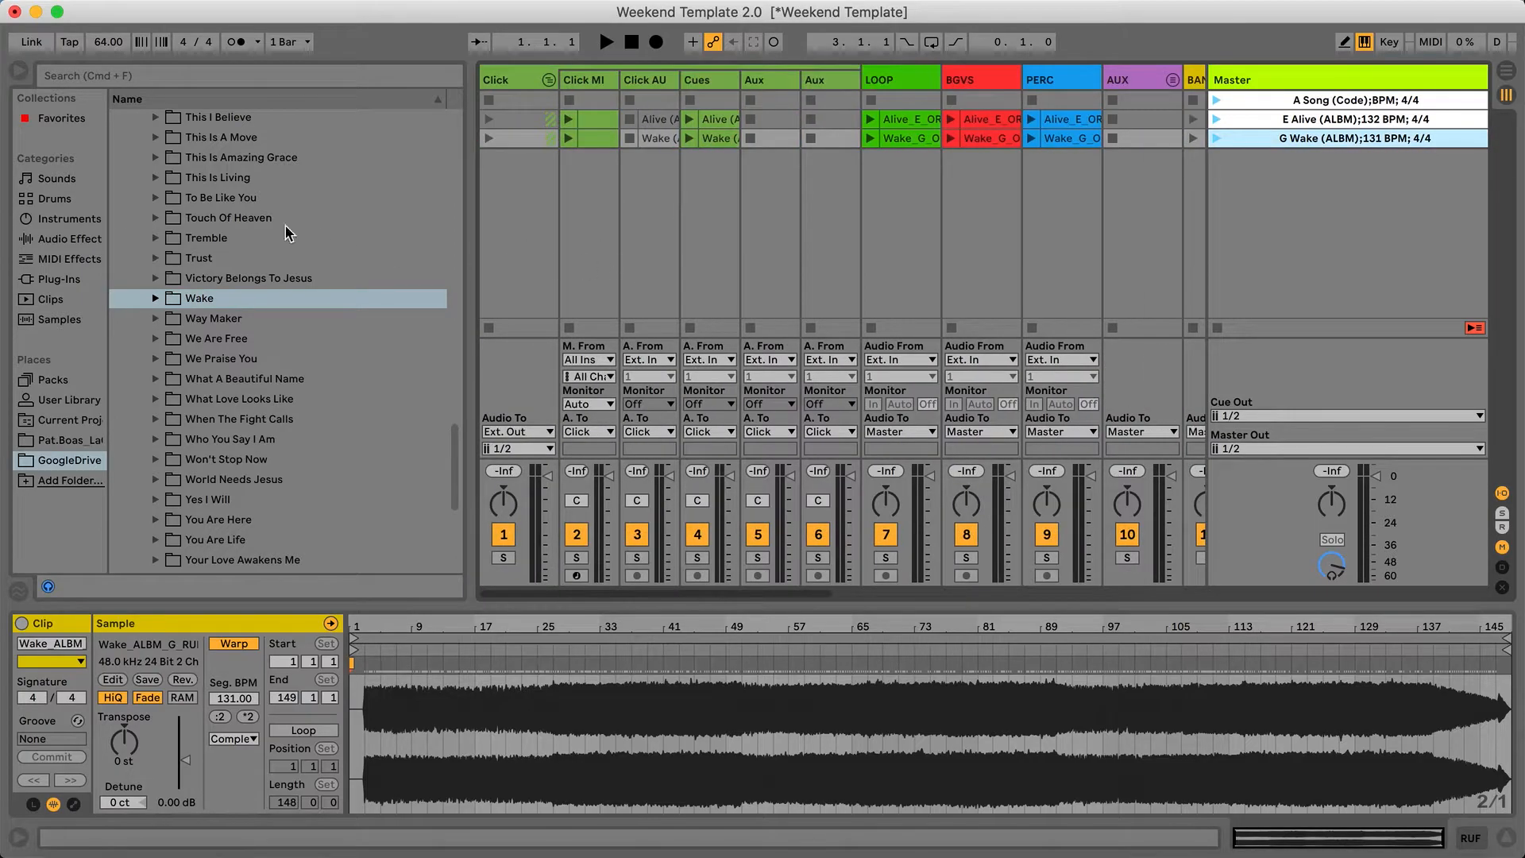
Add AnotherInTheFire_ALBM_C.als from the Another In The Fire folder as a new scene below Wake, and collapse the folder.
scroll(278, 231, "up", 20)
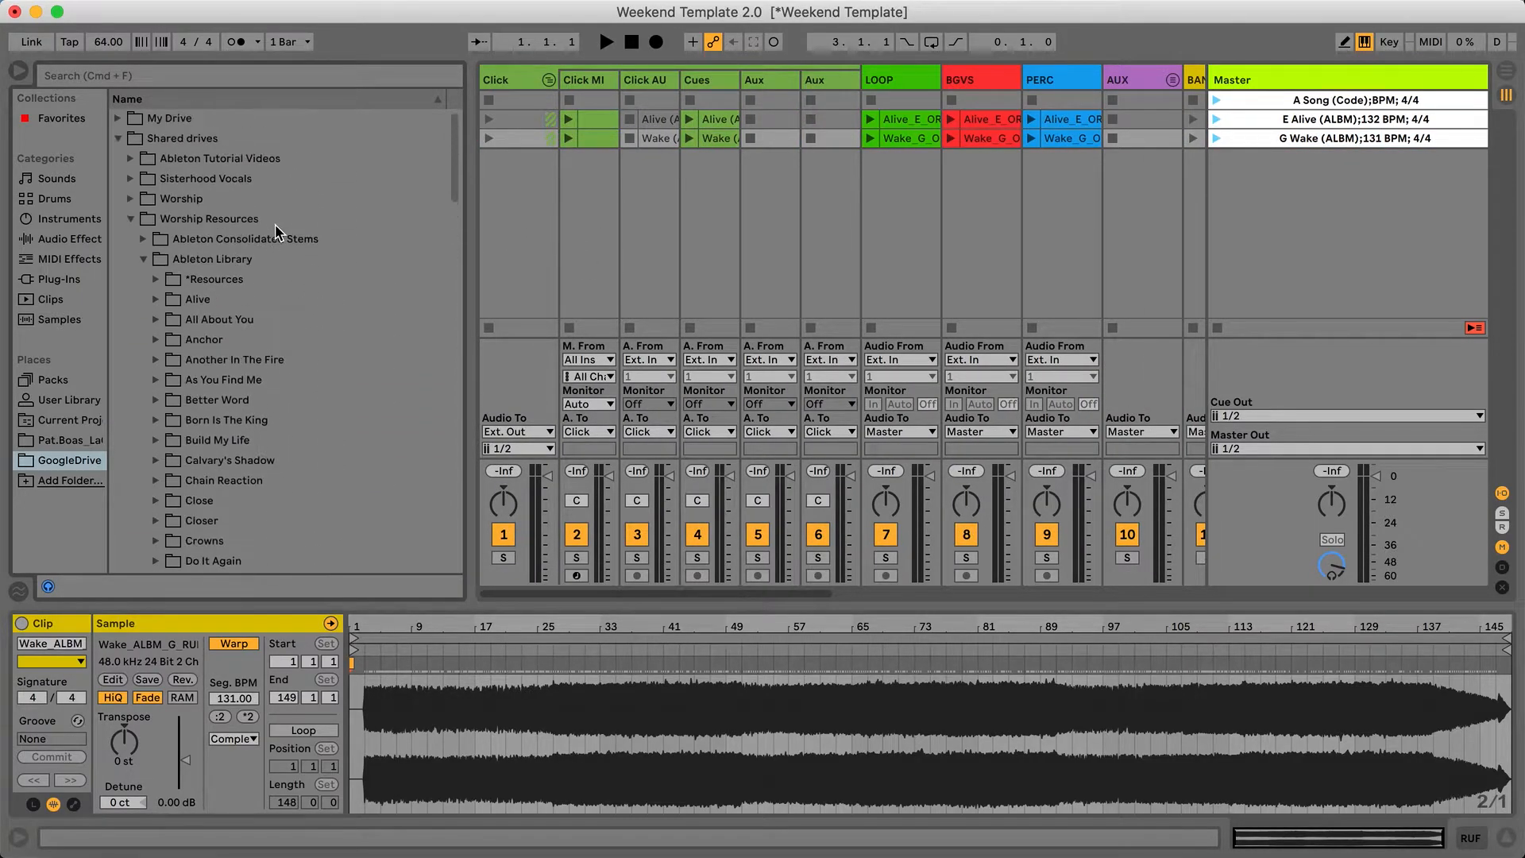
left_click(155, 361)
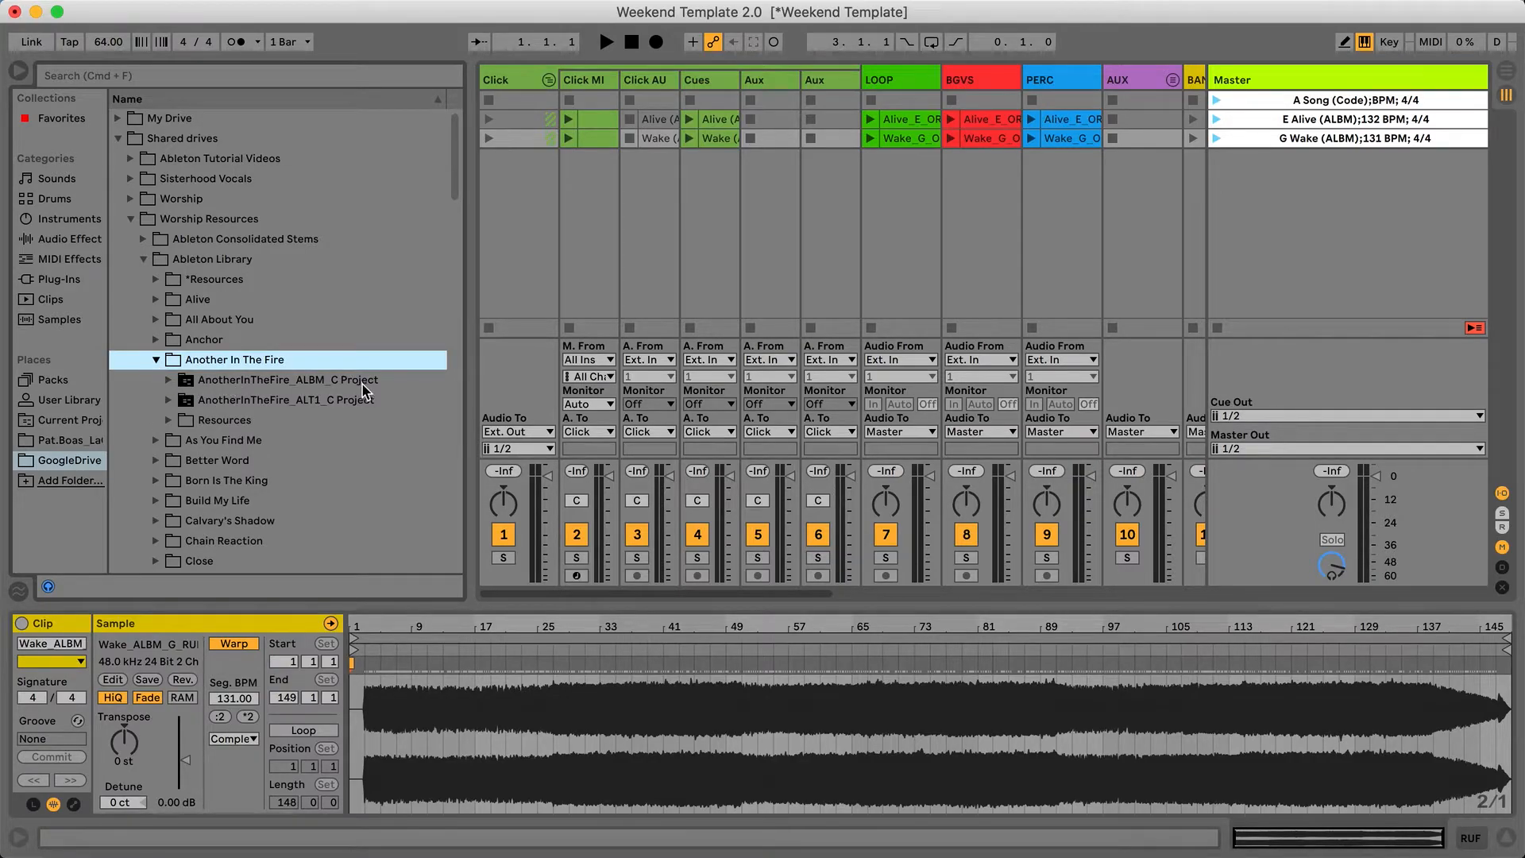
left_click(169, 381)
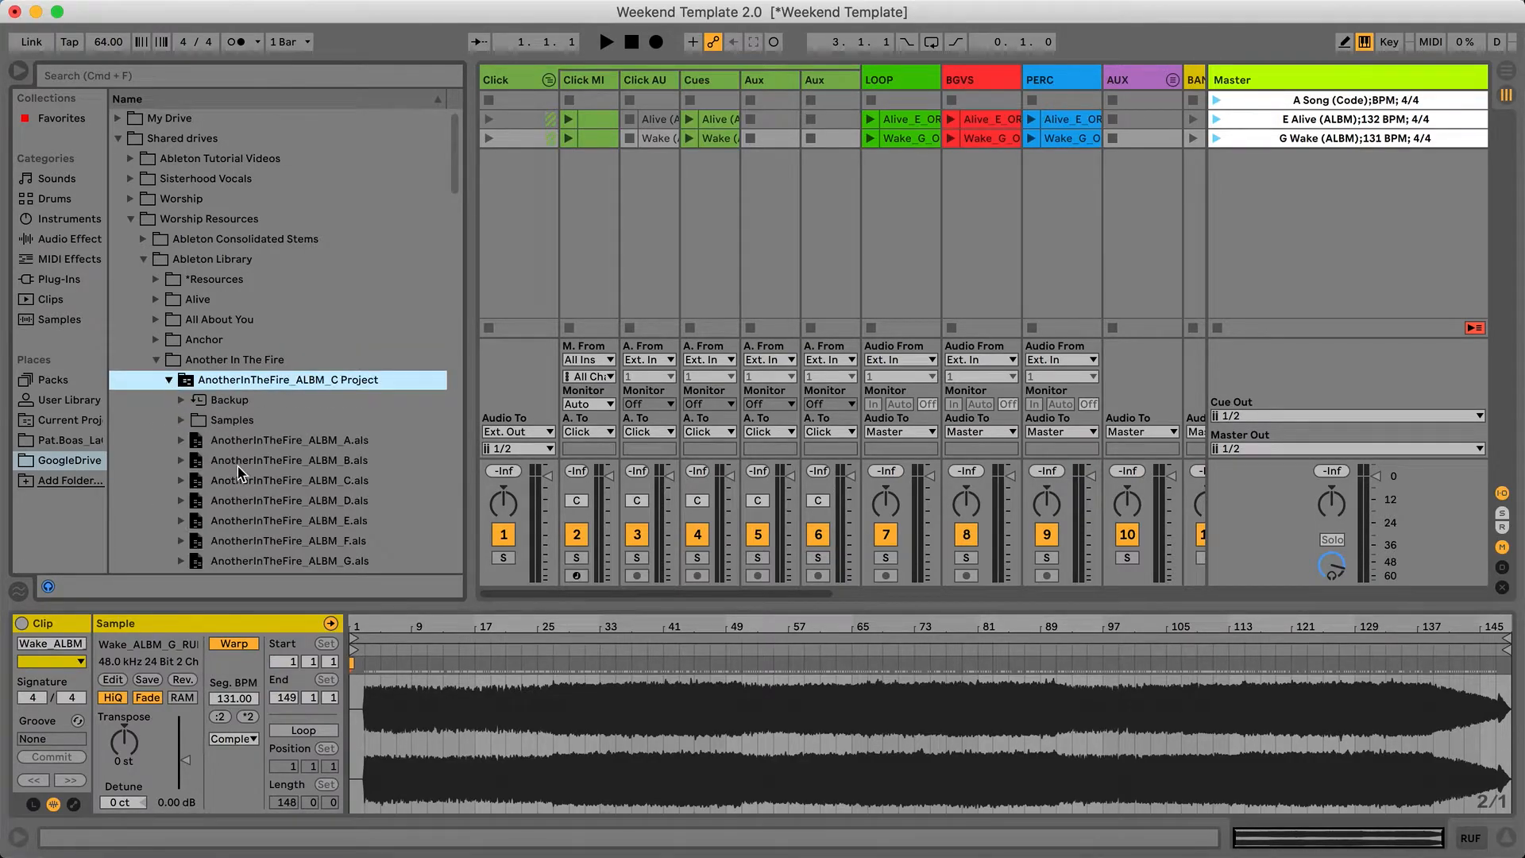
scroll(238, 474, "down", 3)
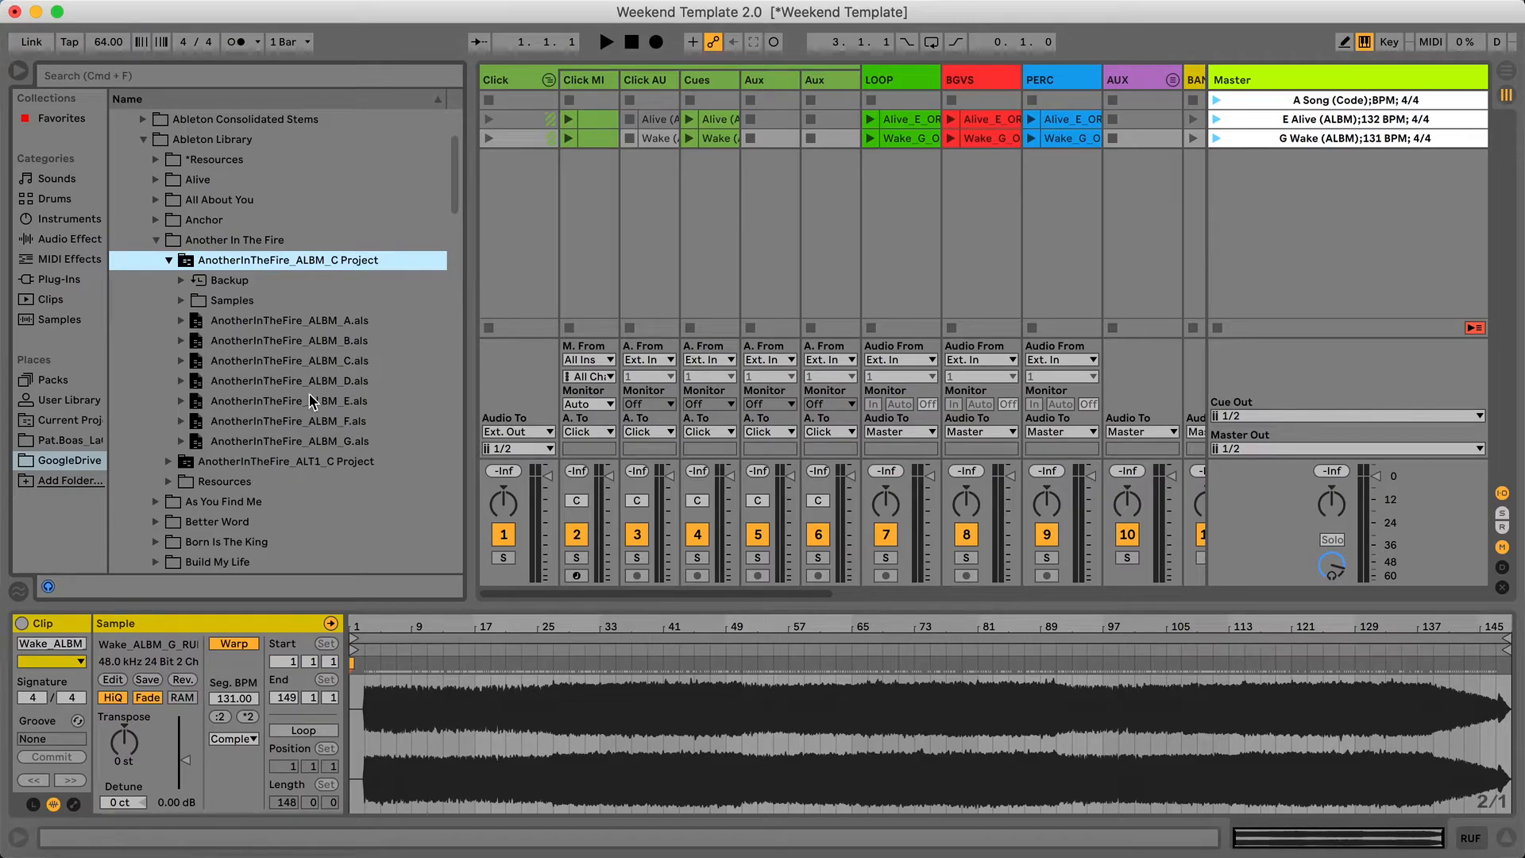
left_click_drag(264, 360, 1301, 176)
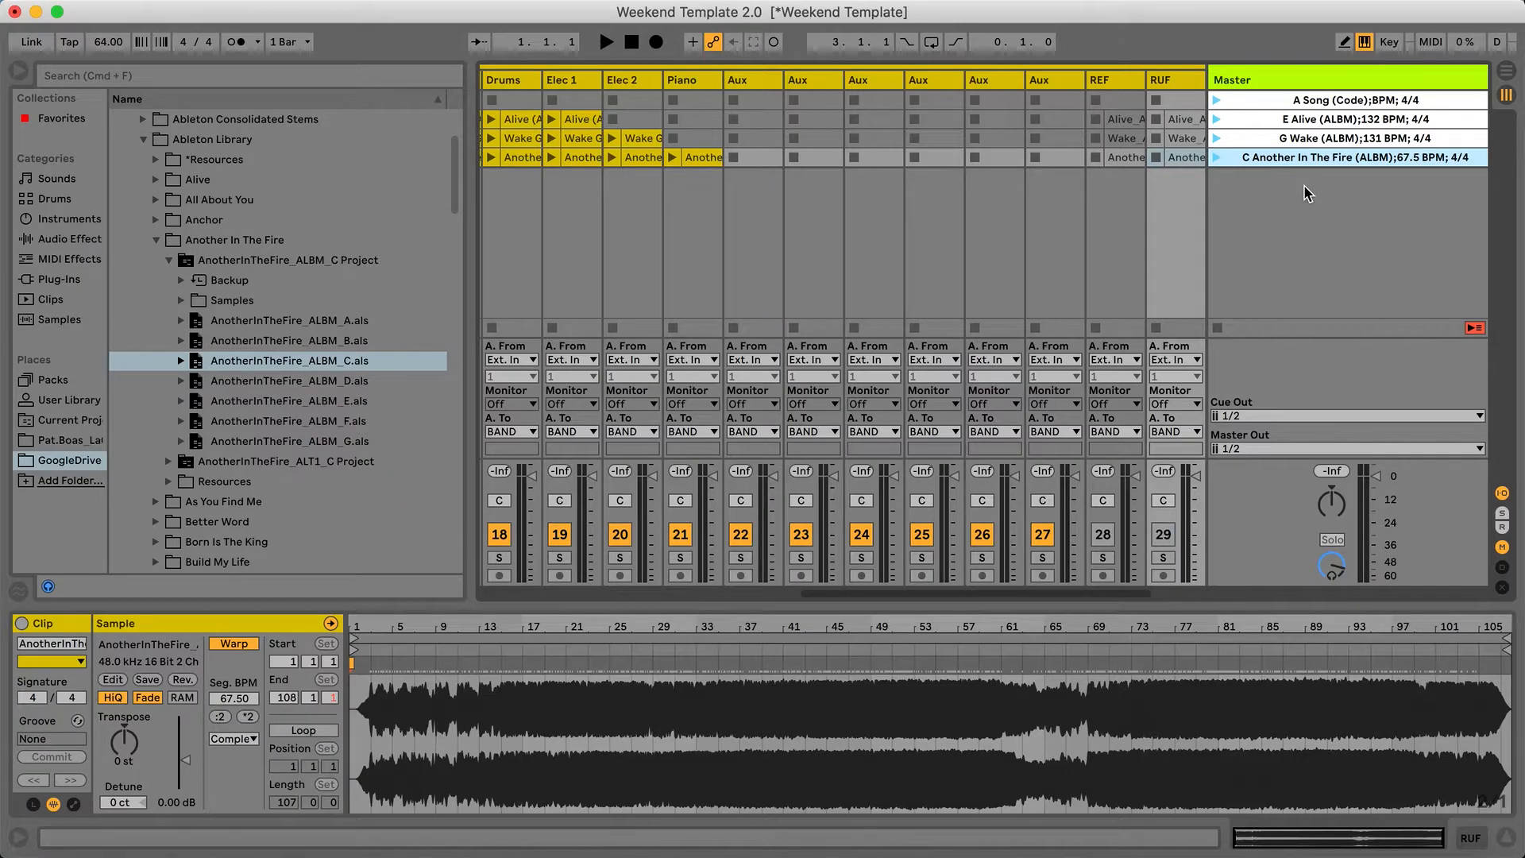
left_click(156, 242)
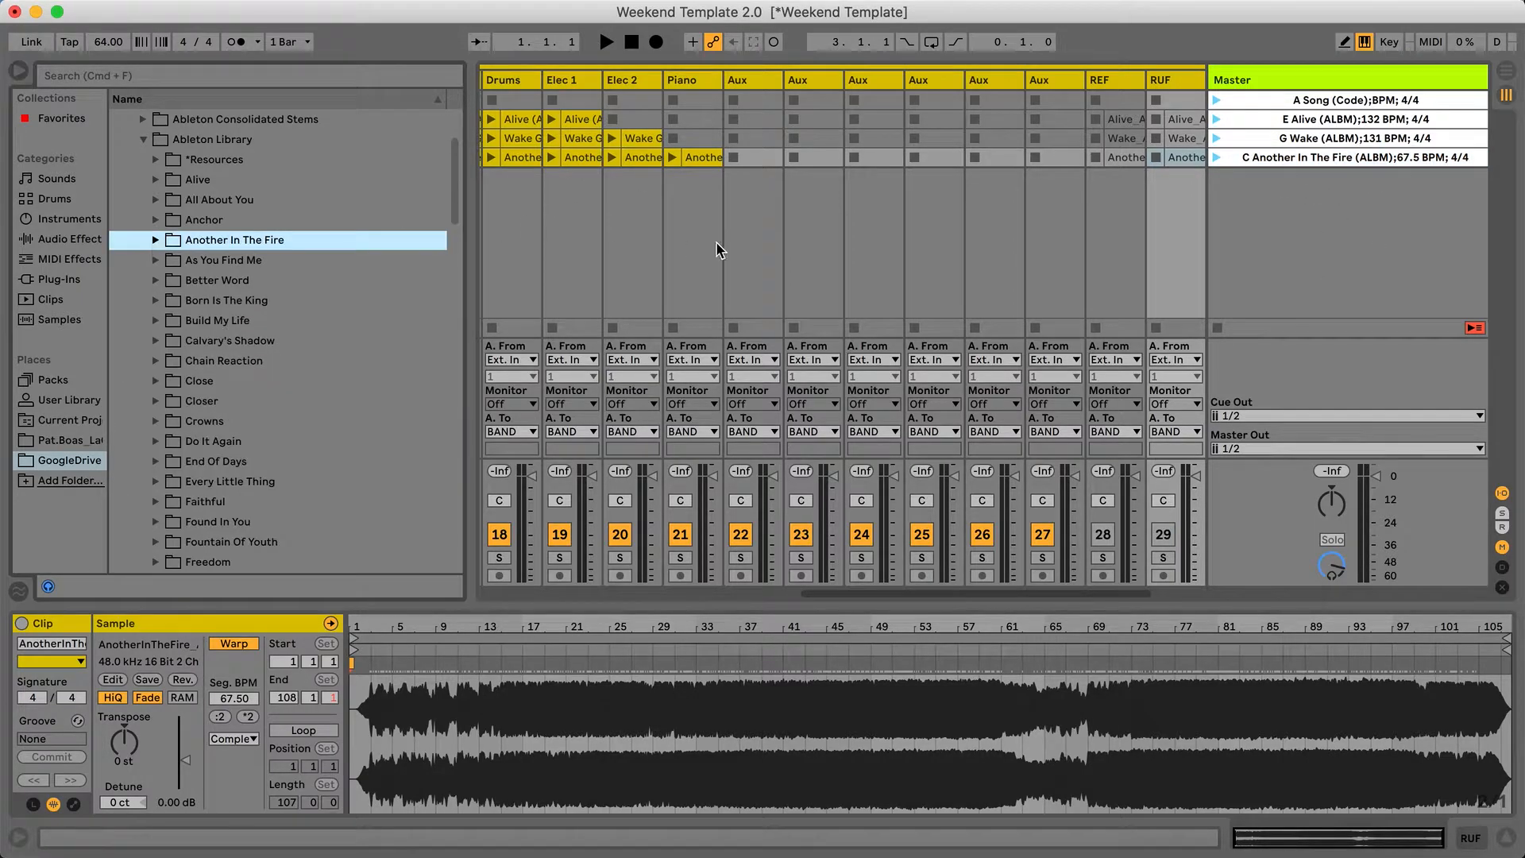
Expand the Alive folder to examine its key versions and look over the tracks of the loaded songs.
left_click(156, 179)
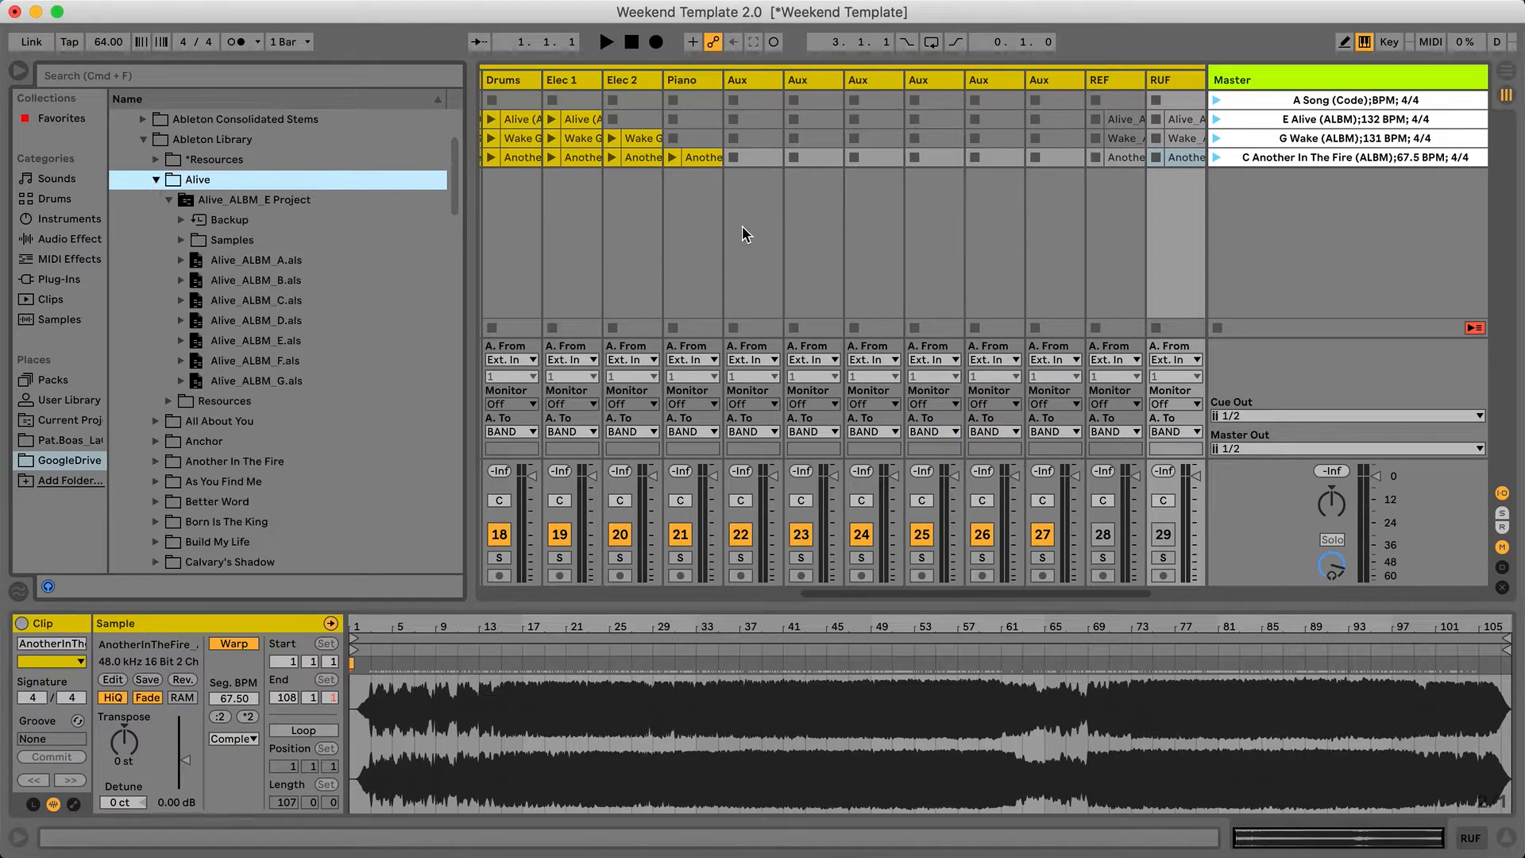
left_click(796, 248)
scroll(797, 247, "left", 10)
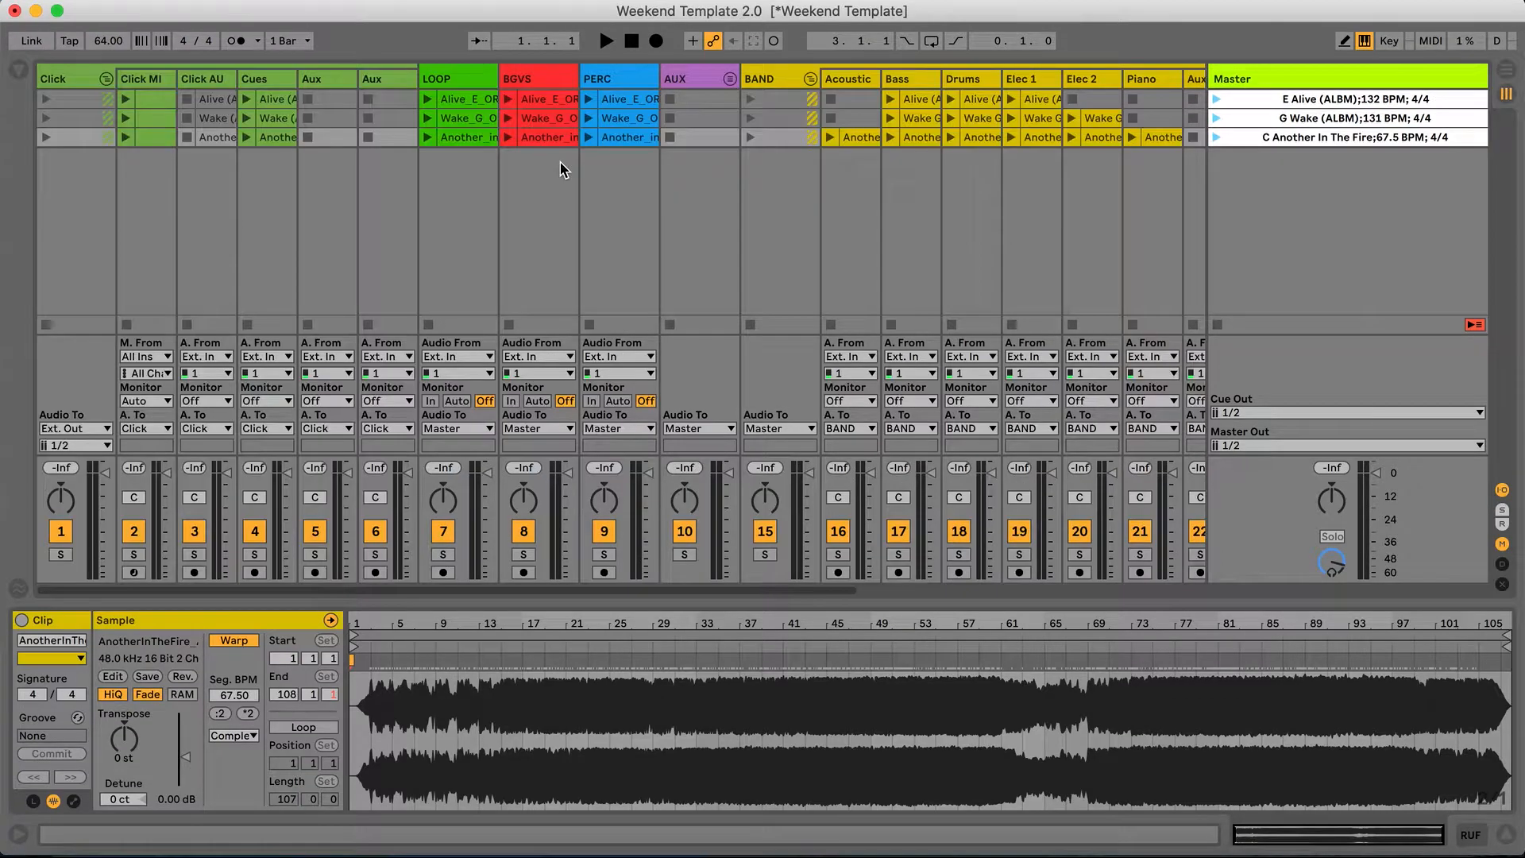
Launch the E Alive (ALBM) scene to listen to it, and stop playback.
left_click(1218, 97)
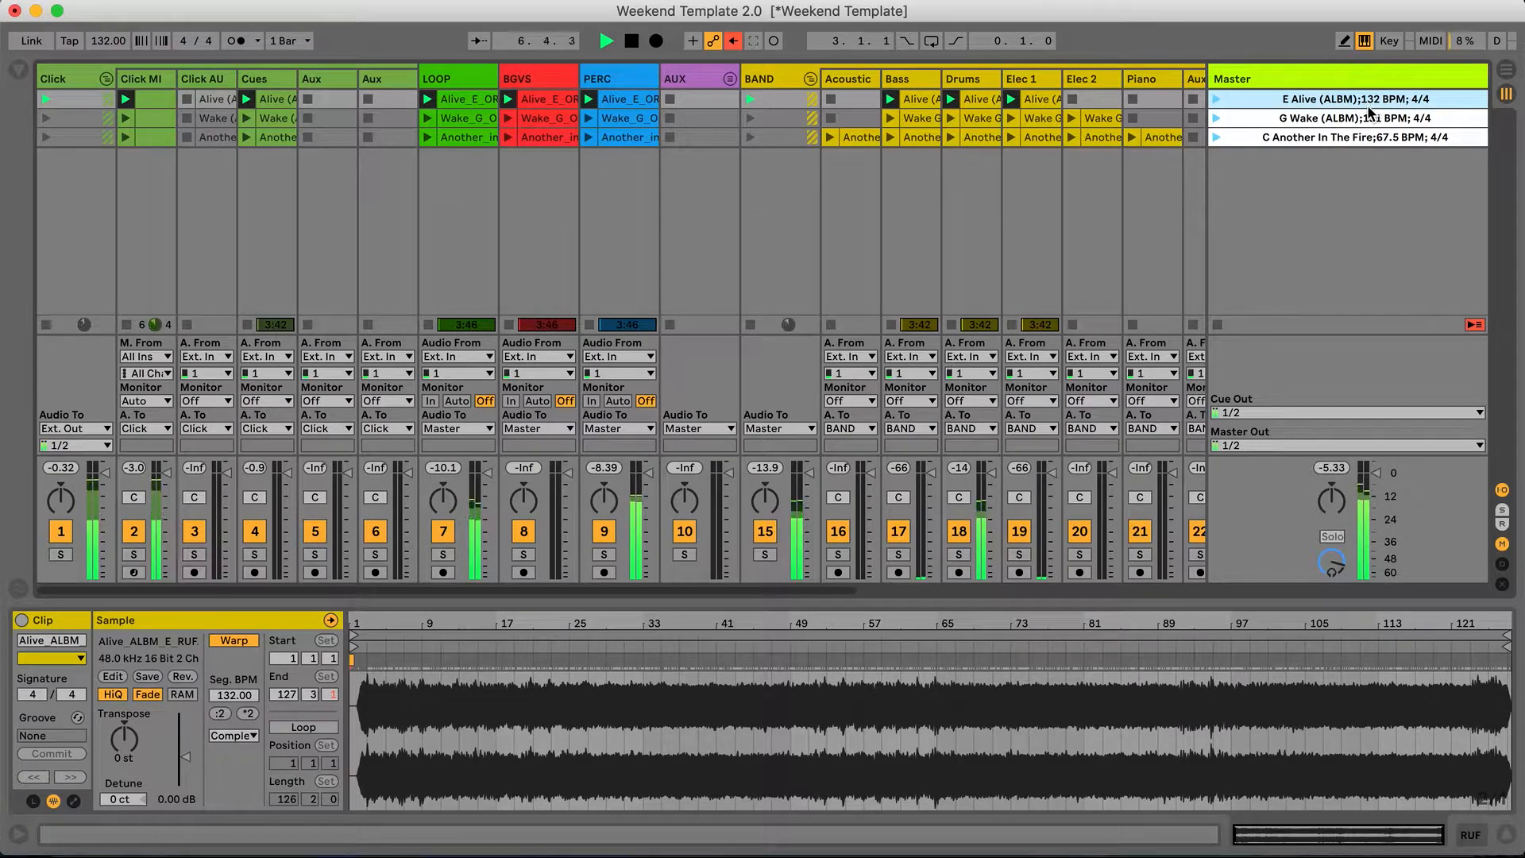
key("space")
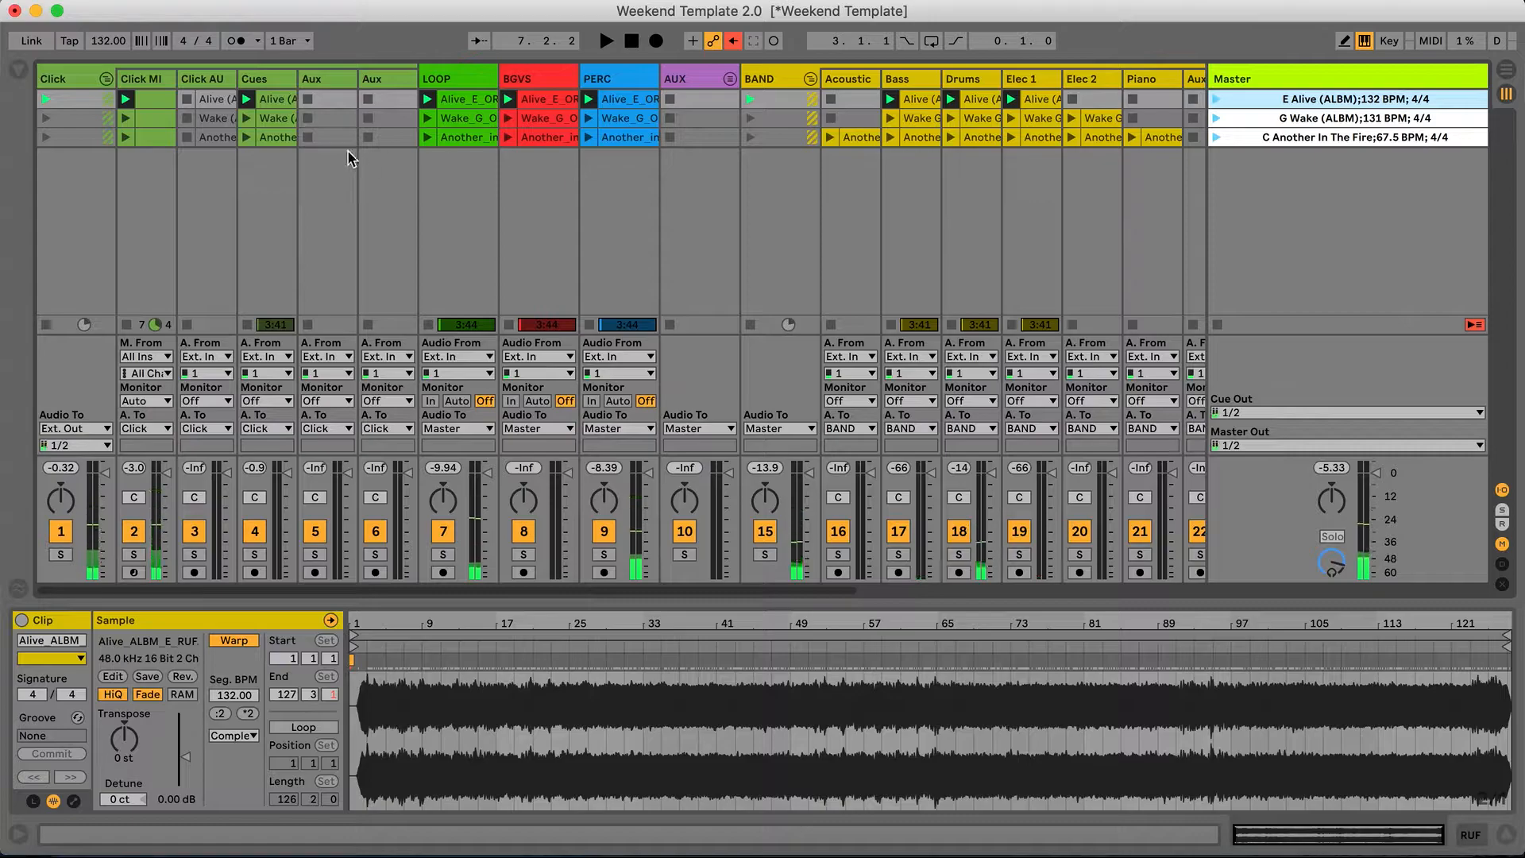
Select all slots in the Alive scene from the Click AU track through the RUF track.
left_click(223, 106)
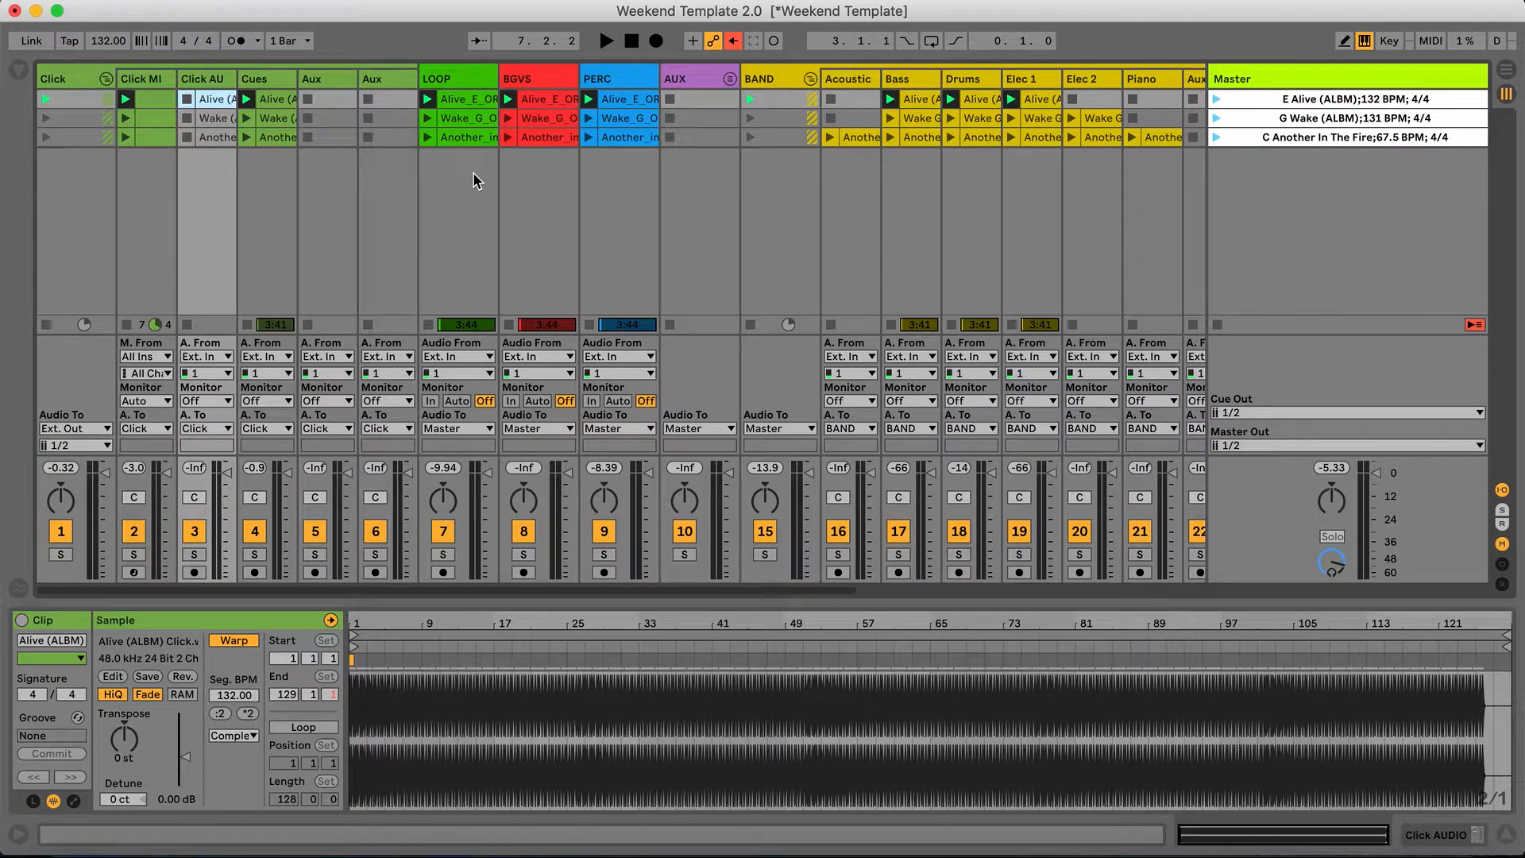
scroll(474, 176, "right", 10)
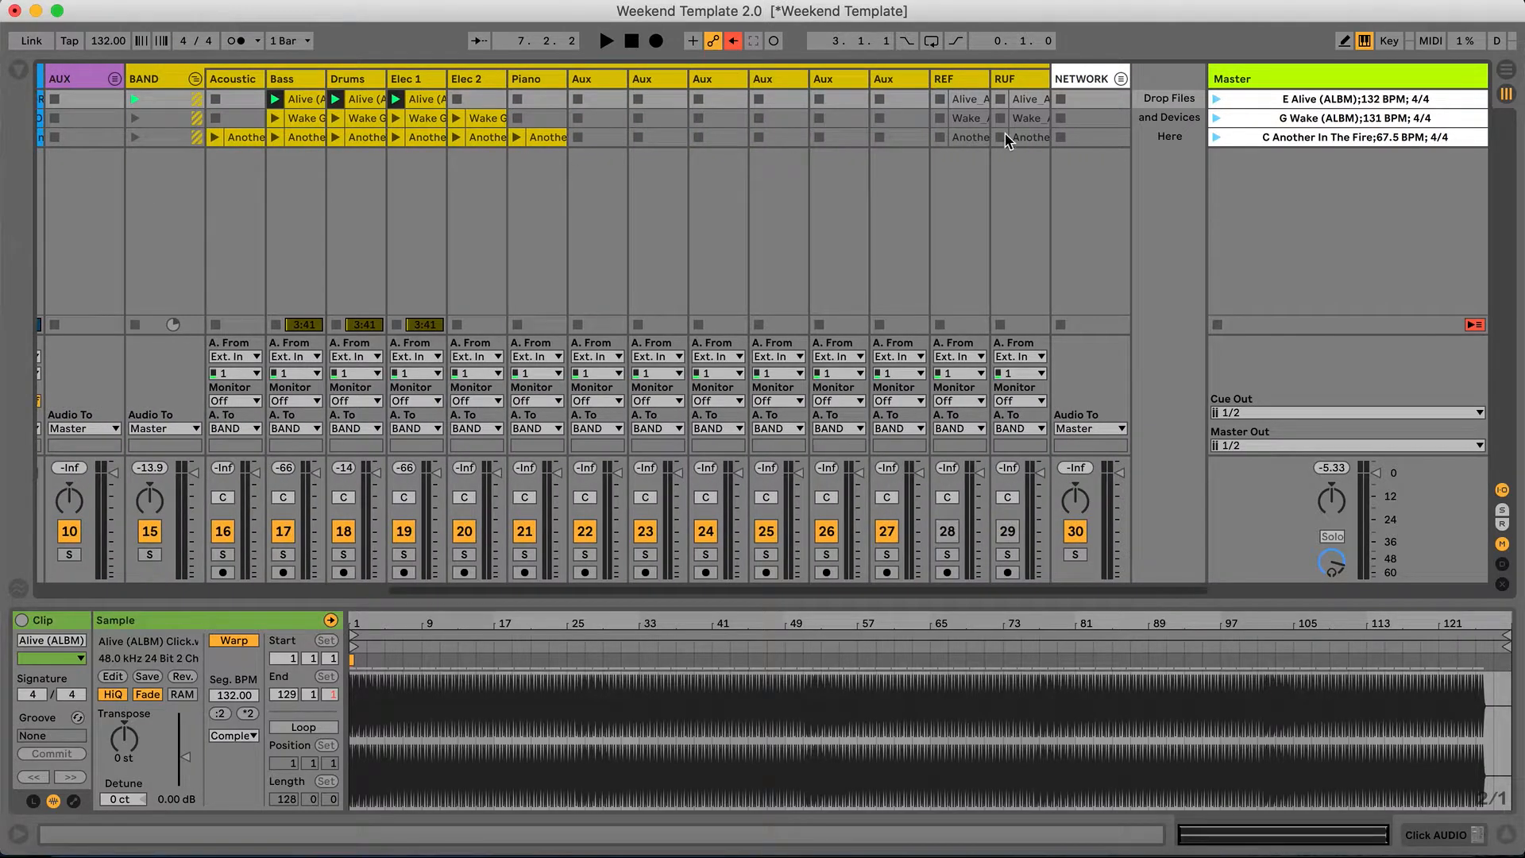
left_click(1034, 102, "shift")
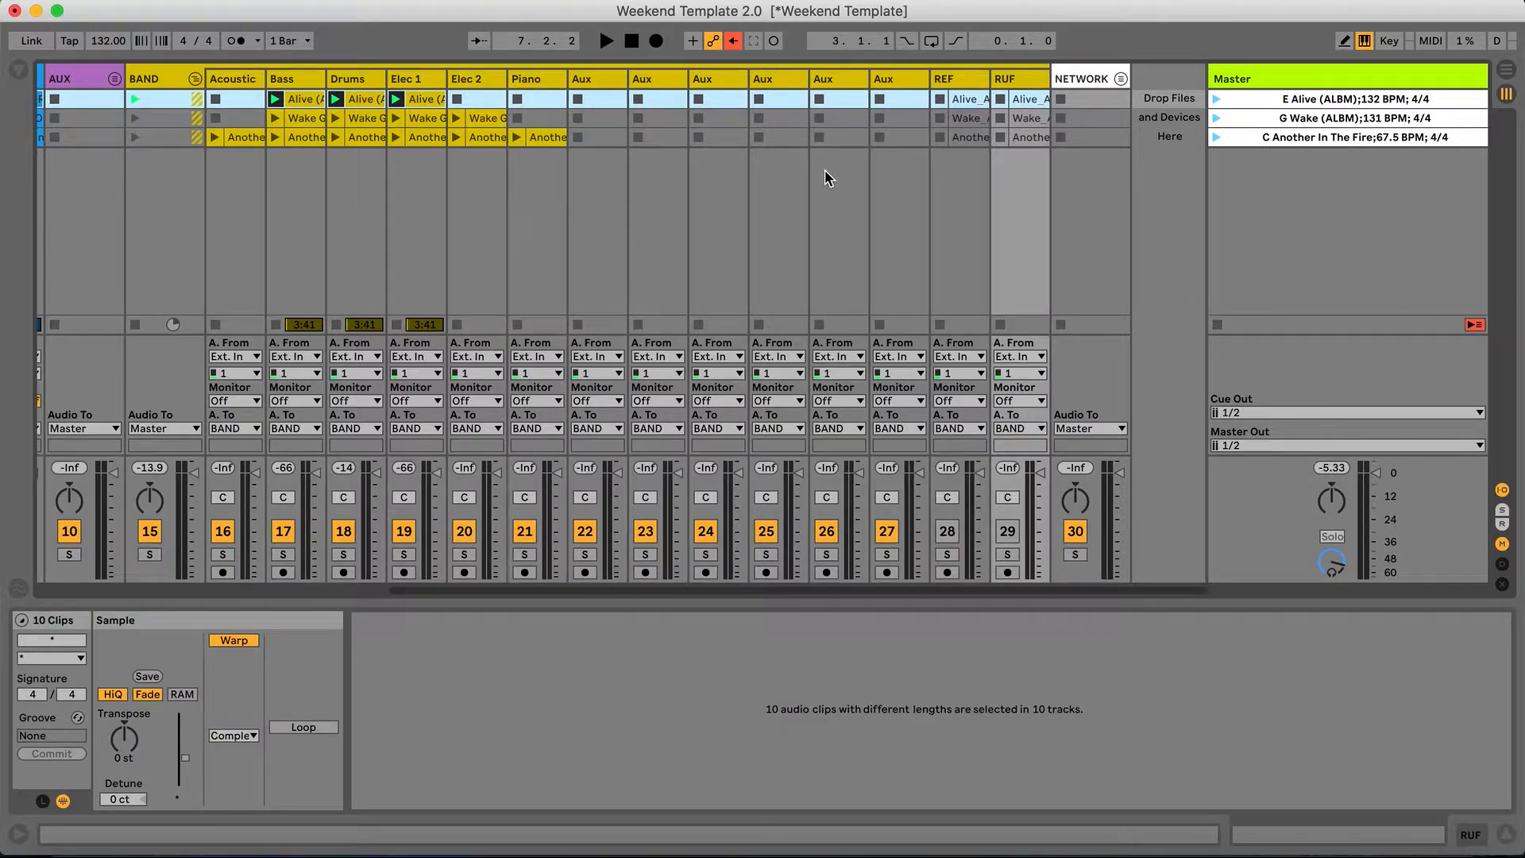
scroll(825, 169, "left", 10)
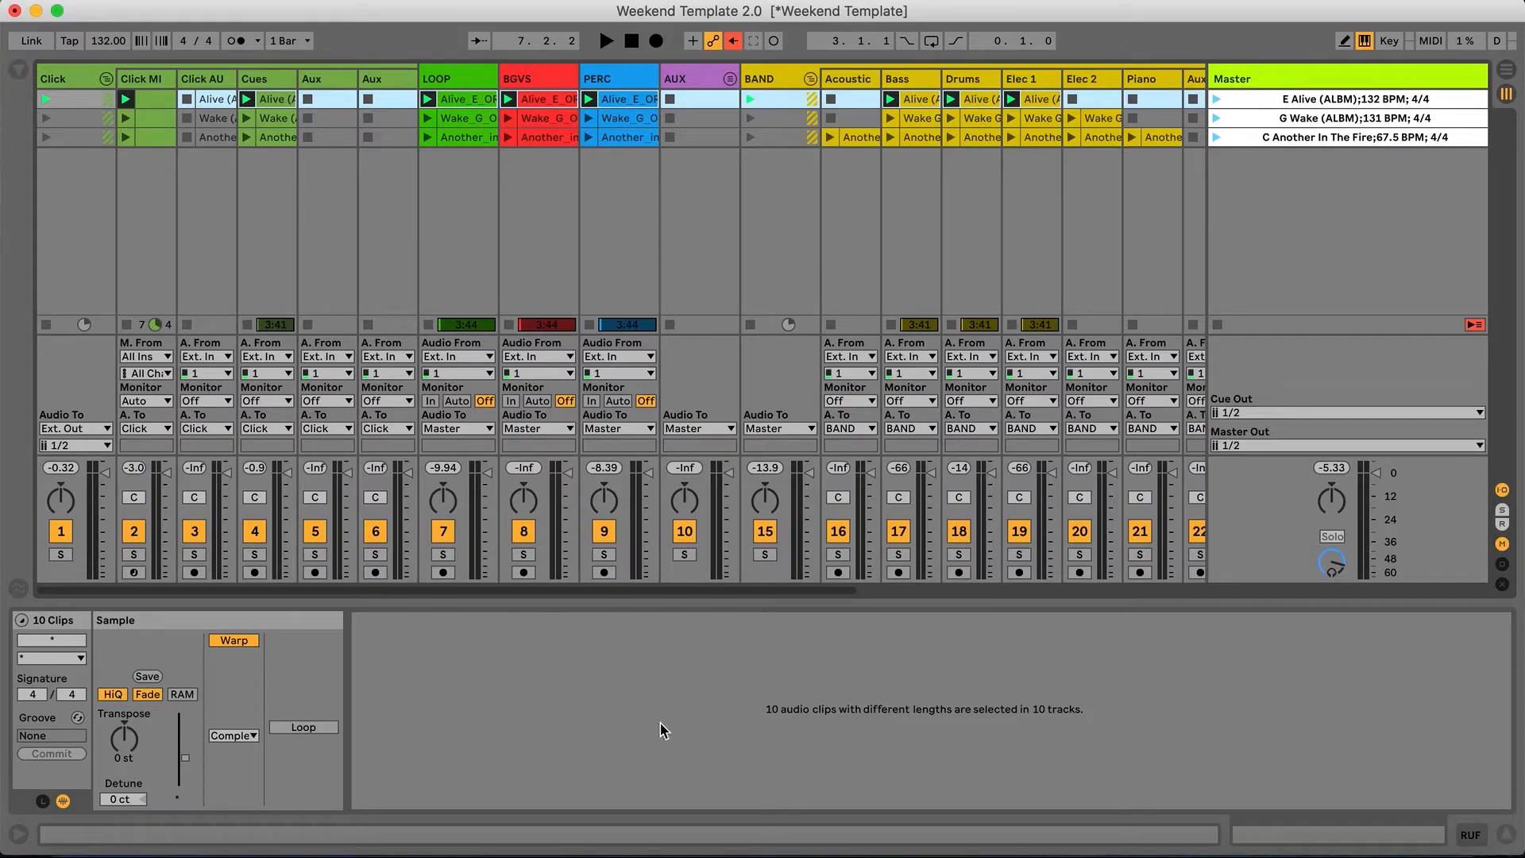
Hide and show the clip details for the selected Alive clips, and check their warp mode options, keeping Complex.
left_click(1505, 836)
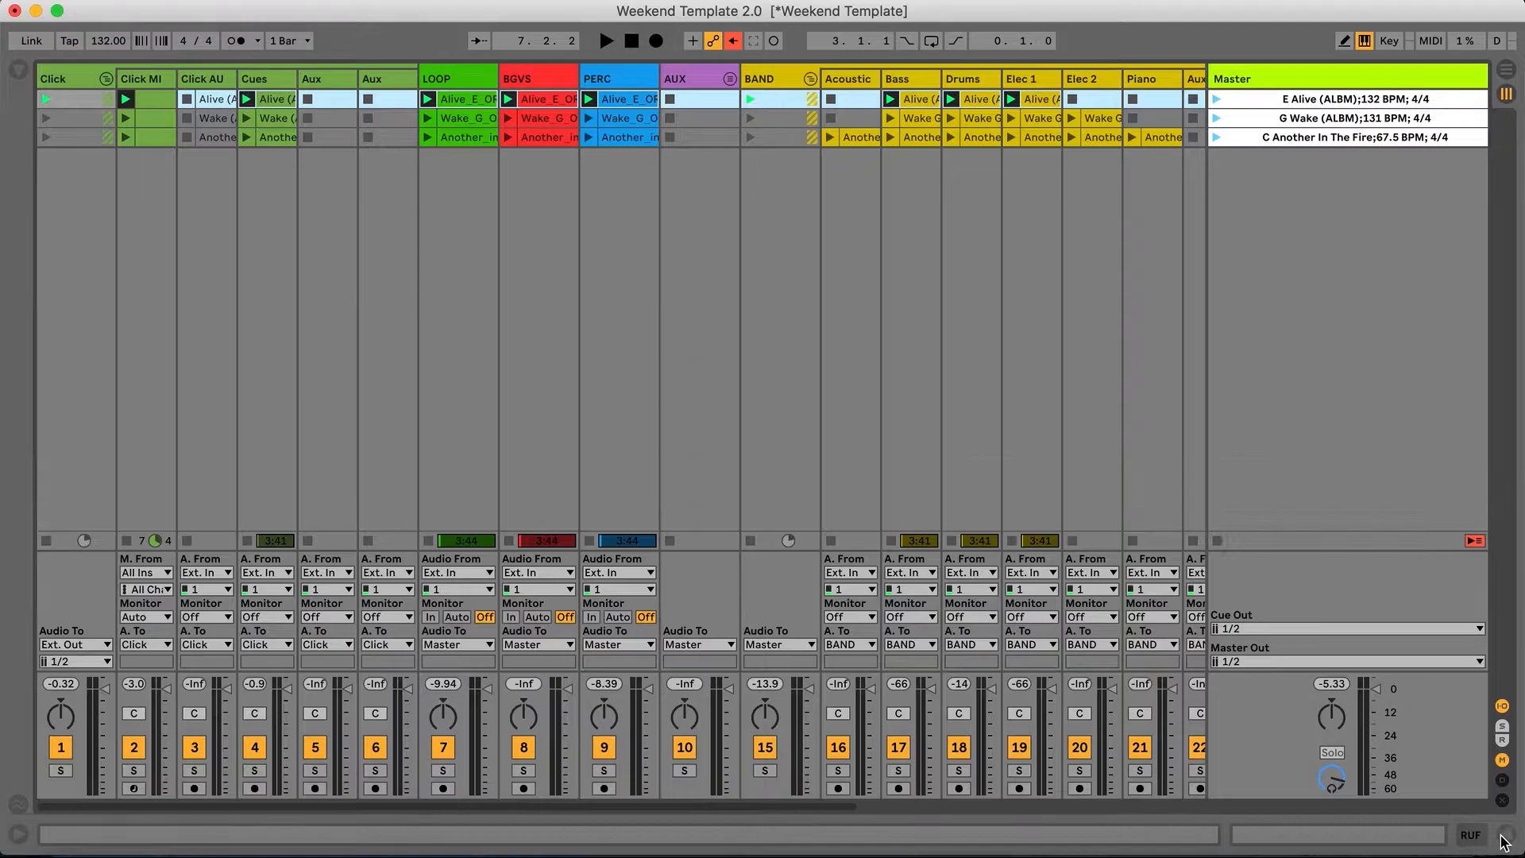
left_click(1506, 836)
left_click(1506, 835)
left_click(1506, 836)
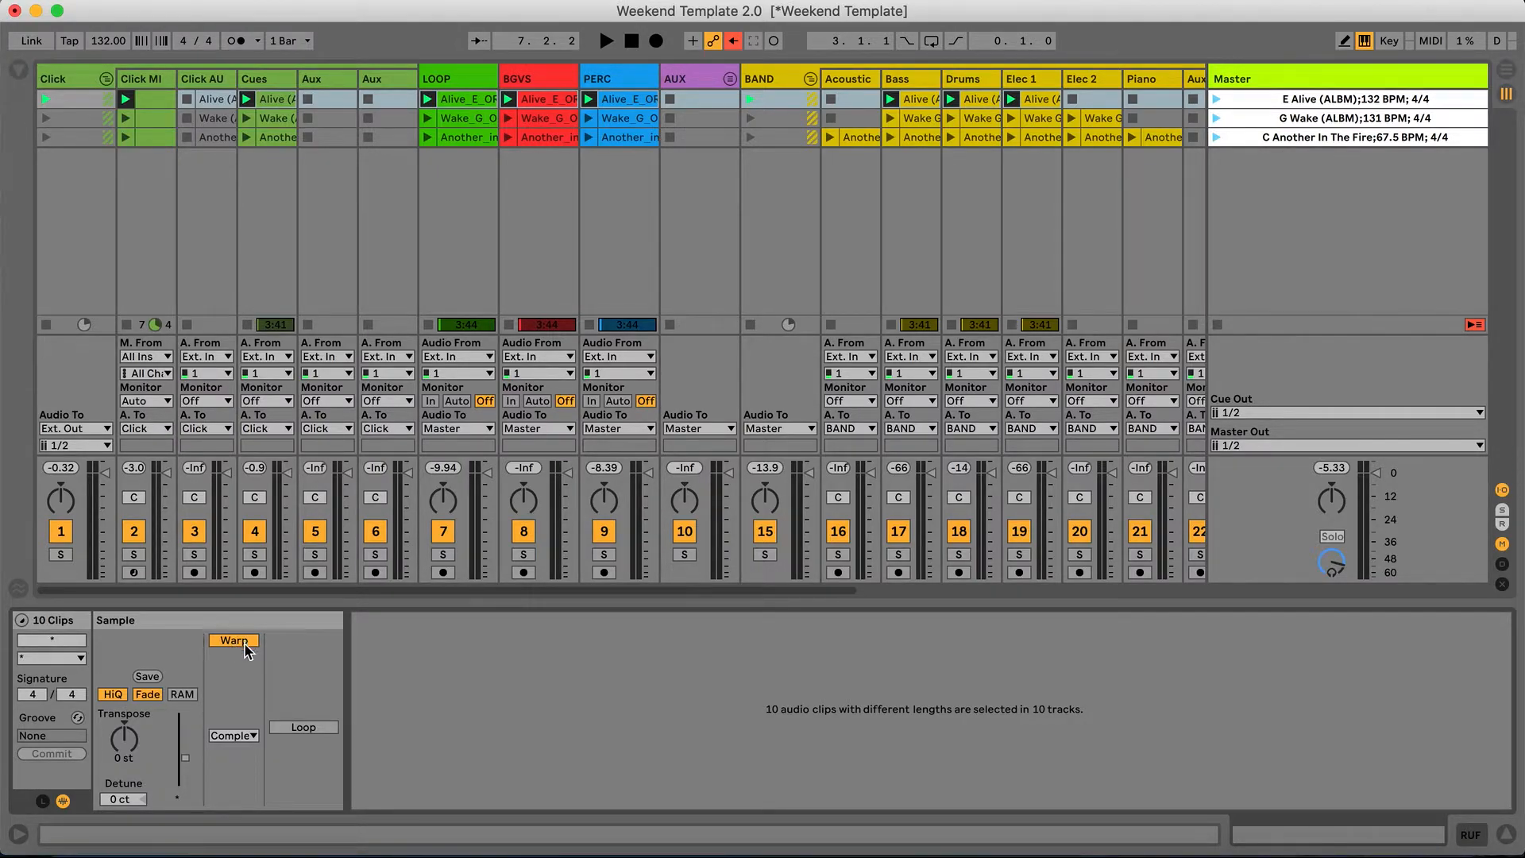
left_click(248, 737)
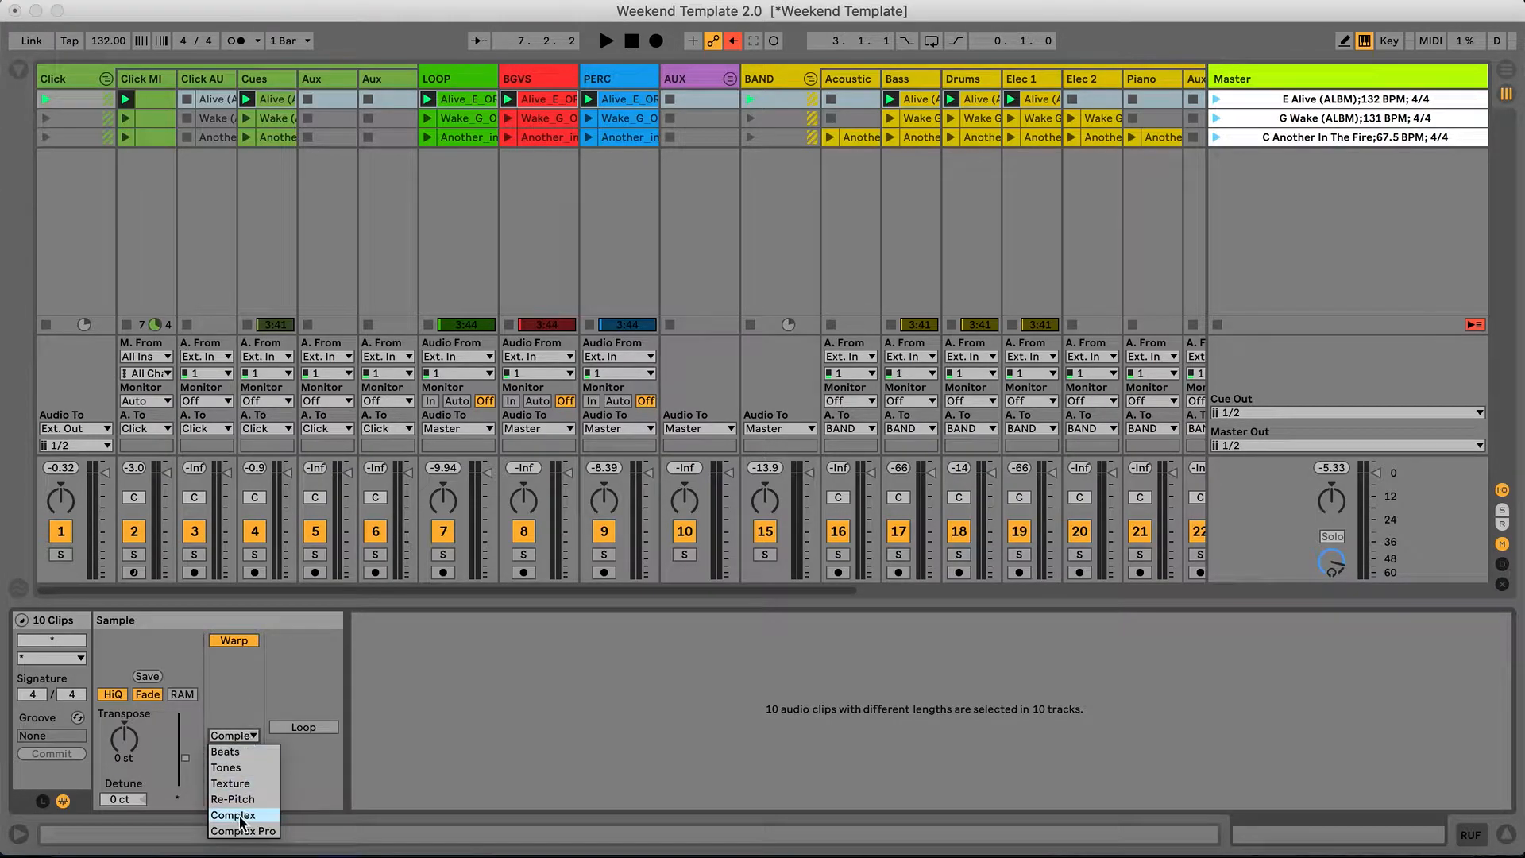
left_click(238, 738)
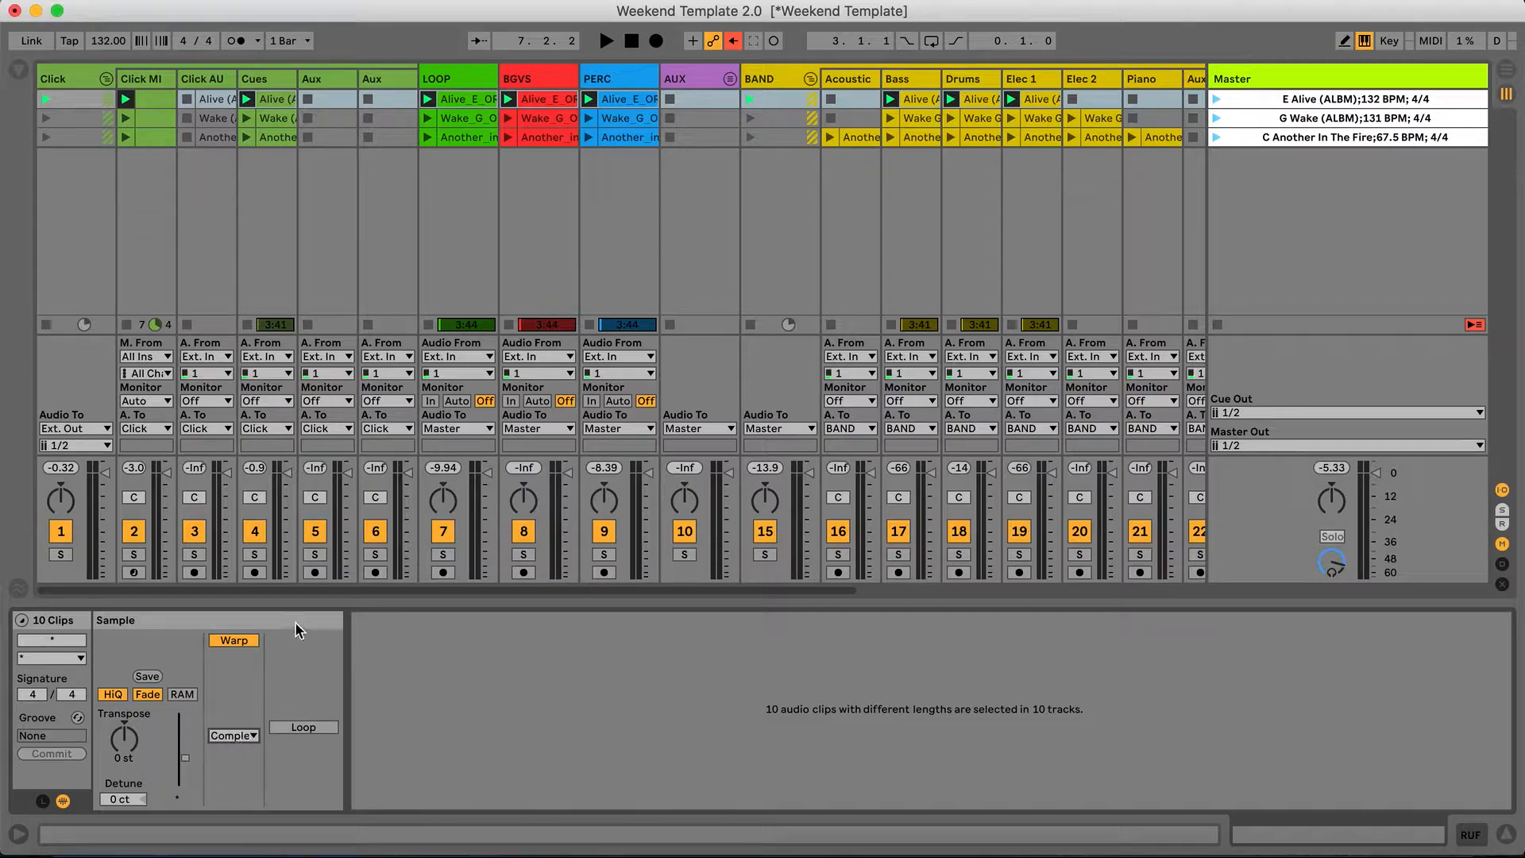
Examine the clip settings and waveforms along the Alive scene one by one, starting from the Click AU clip.
left_click(215, 98)
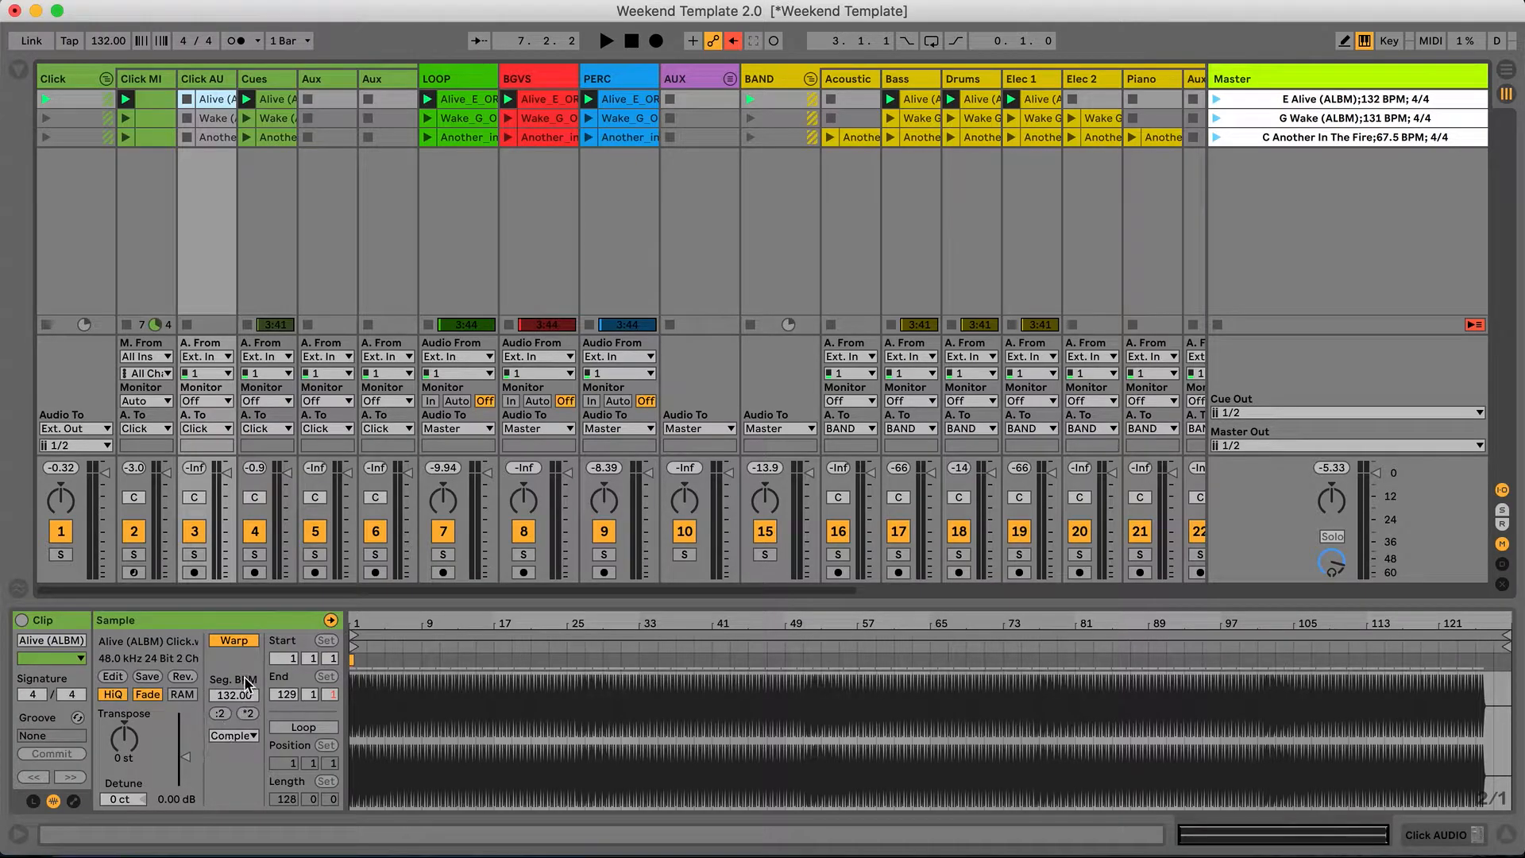
key("Right")
key("Right")
key("Right")
key("Right")
key("Right")
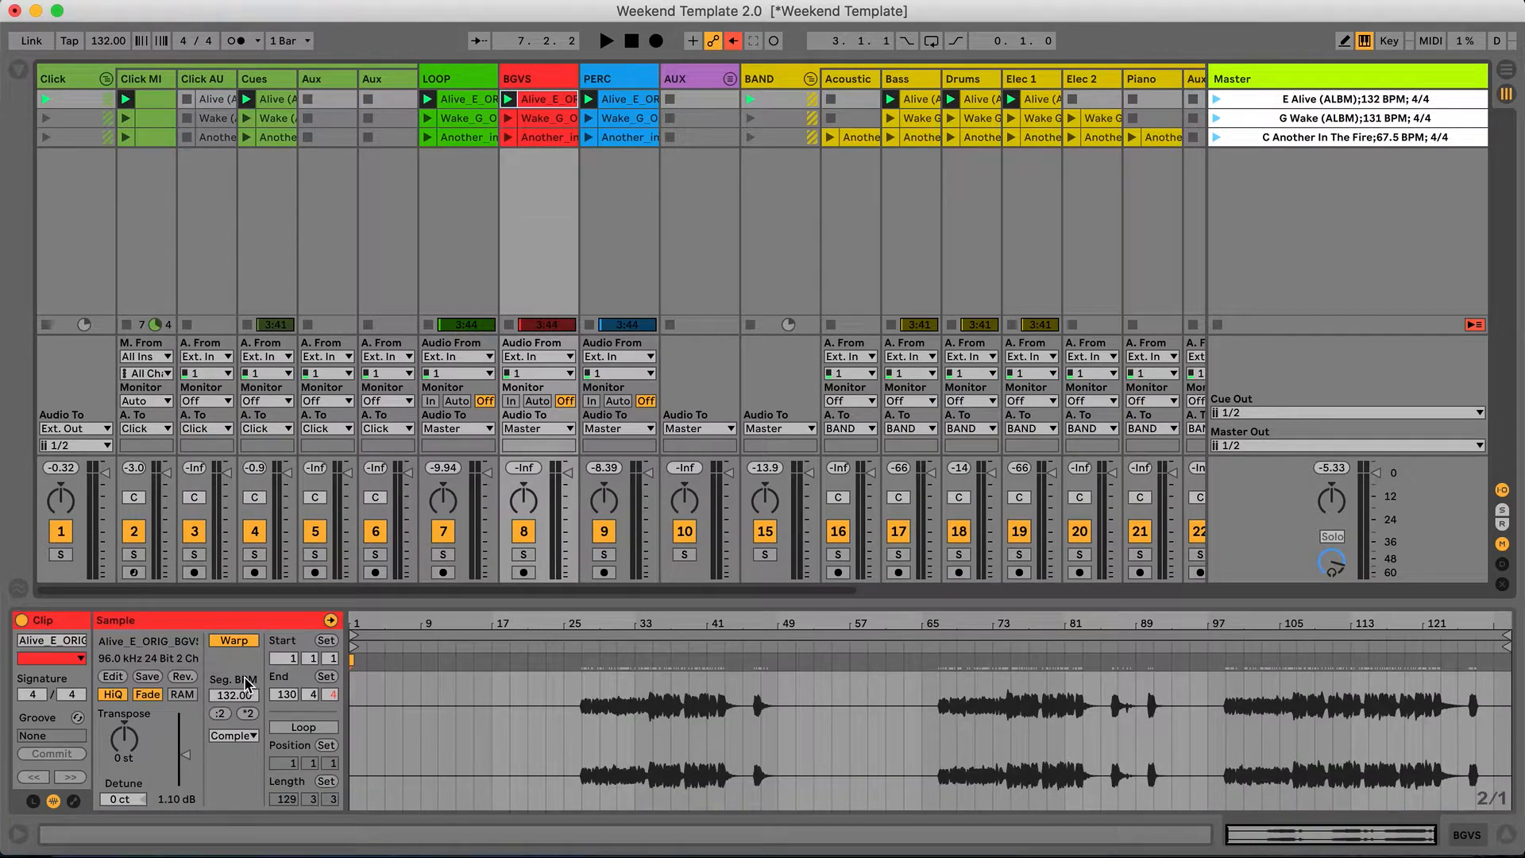
key("Right")
key("Right")
key("Right")
key("Right")
key("Right")
key("Right")
key("Right")
key("Right")
key("Right")
key("Right")
key("Right")
key("Right")
key("Right")
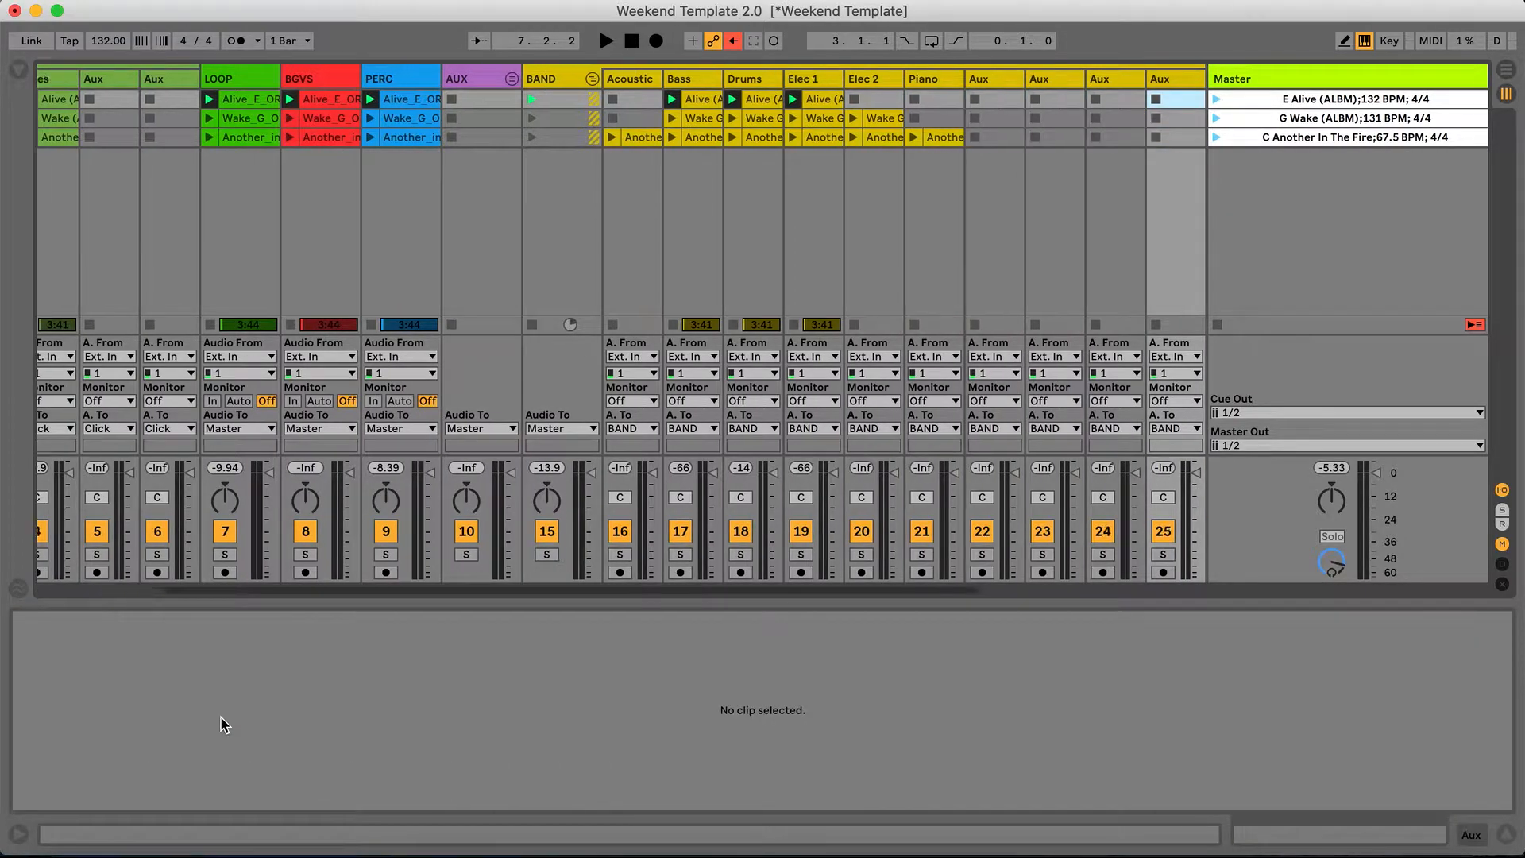
key("Right")
key("Right")
scroll(609, 204, "left", 10)
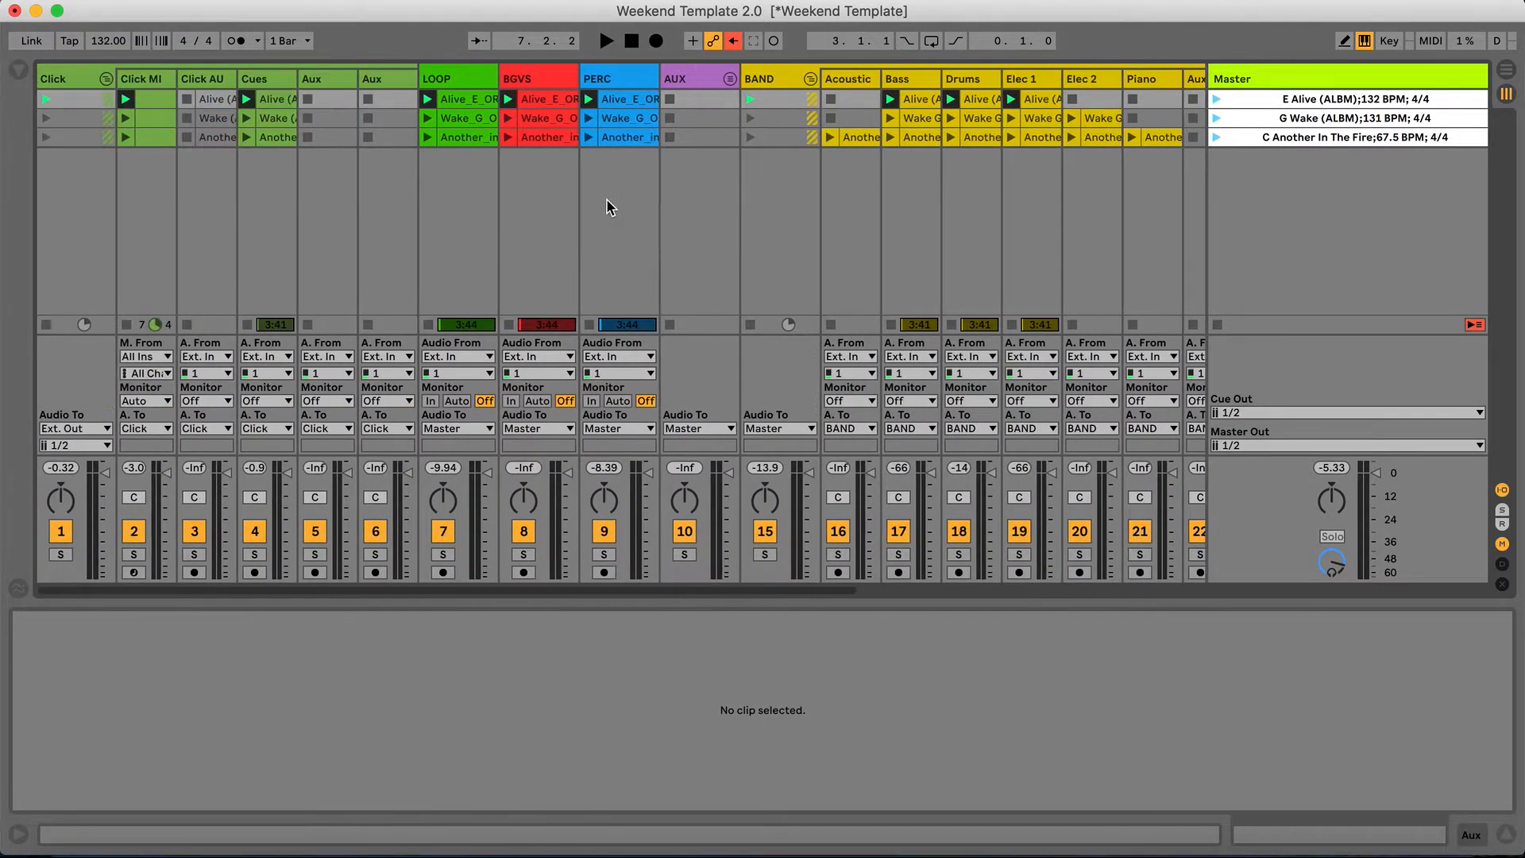
Transpose only the Alive clips on LOOP, BGVS, Bass and Elec 1 by -4 st, excluding PERC, Drums, REF and RUF.
left_click(215, 98)
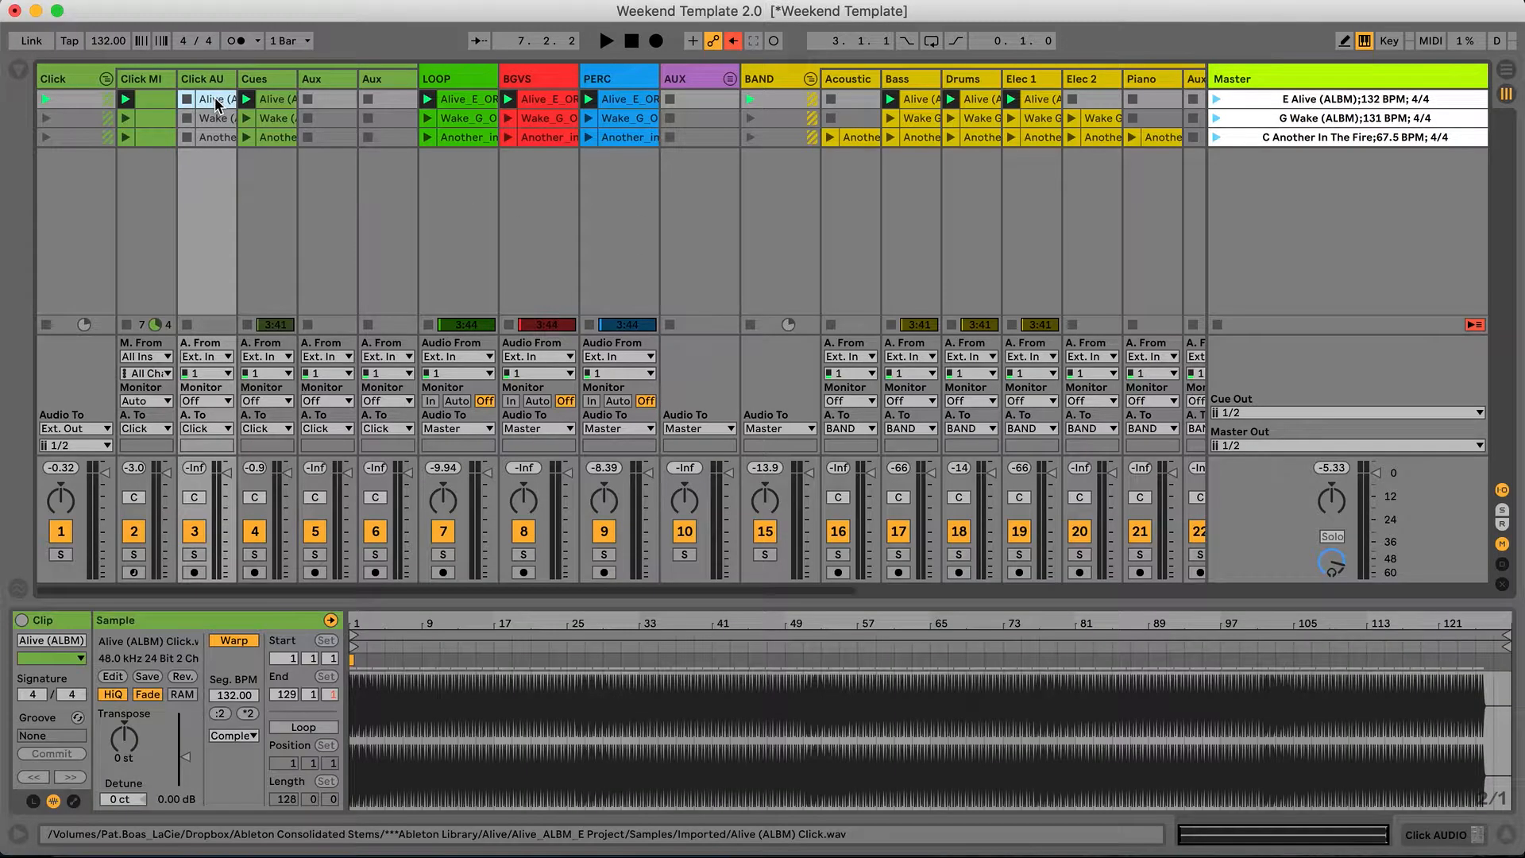
left_click(484, 104)
scroll(762, 207, "right", 8)
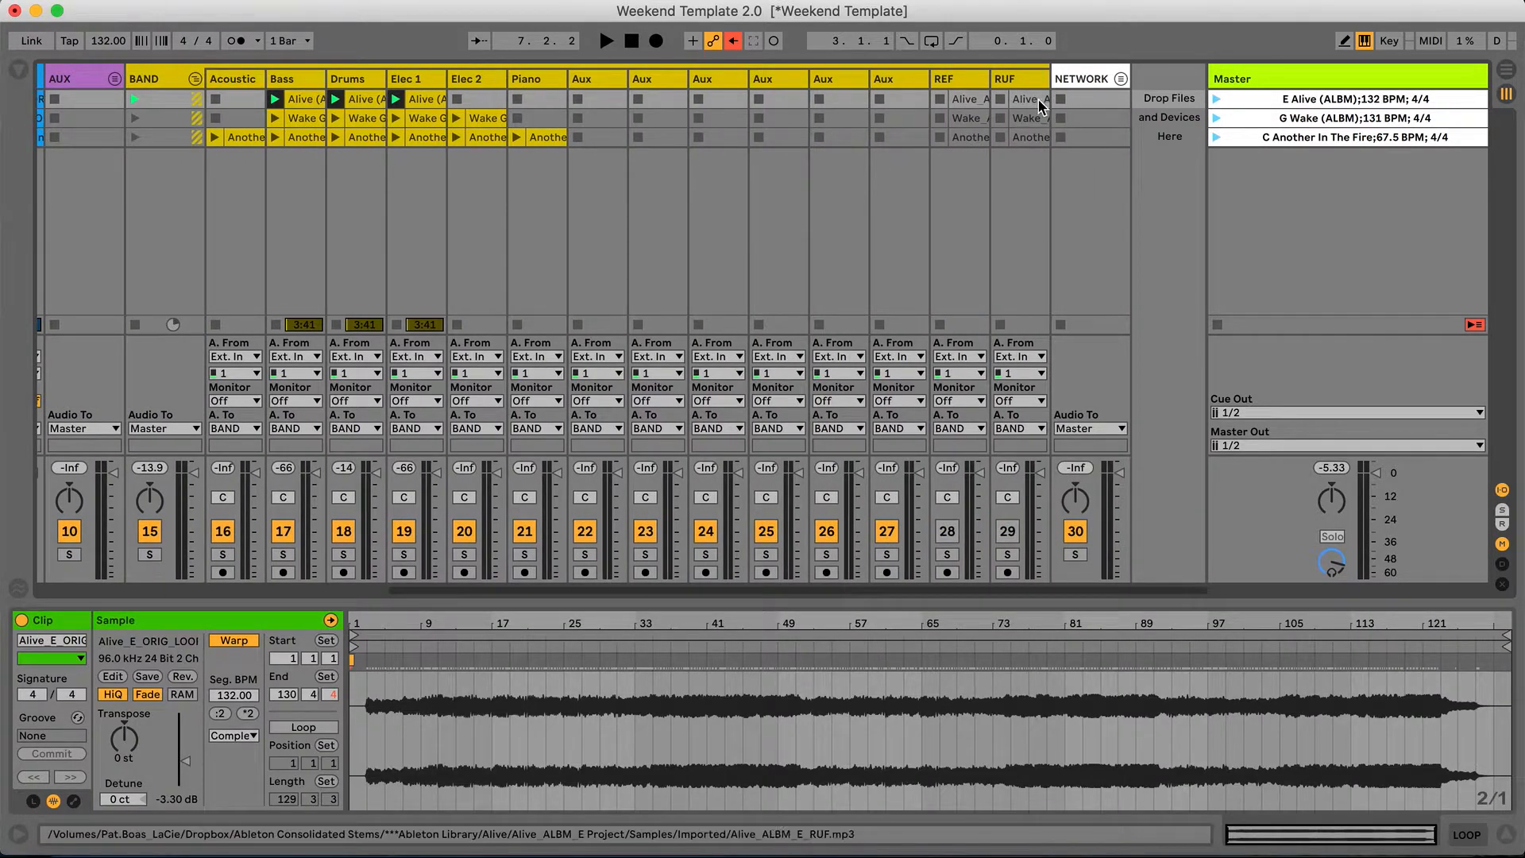
left_click(1041, 106, "shift")
scroll(641, 205, "left", 8)
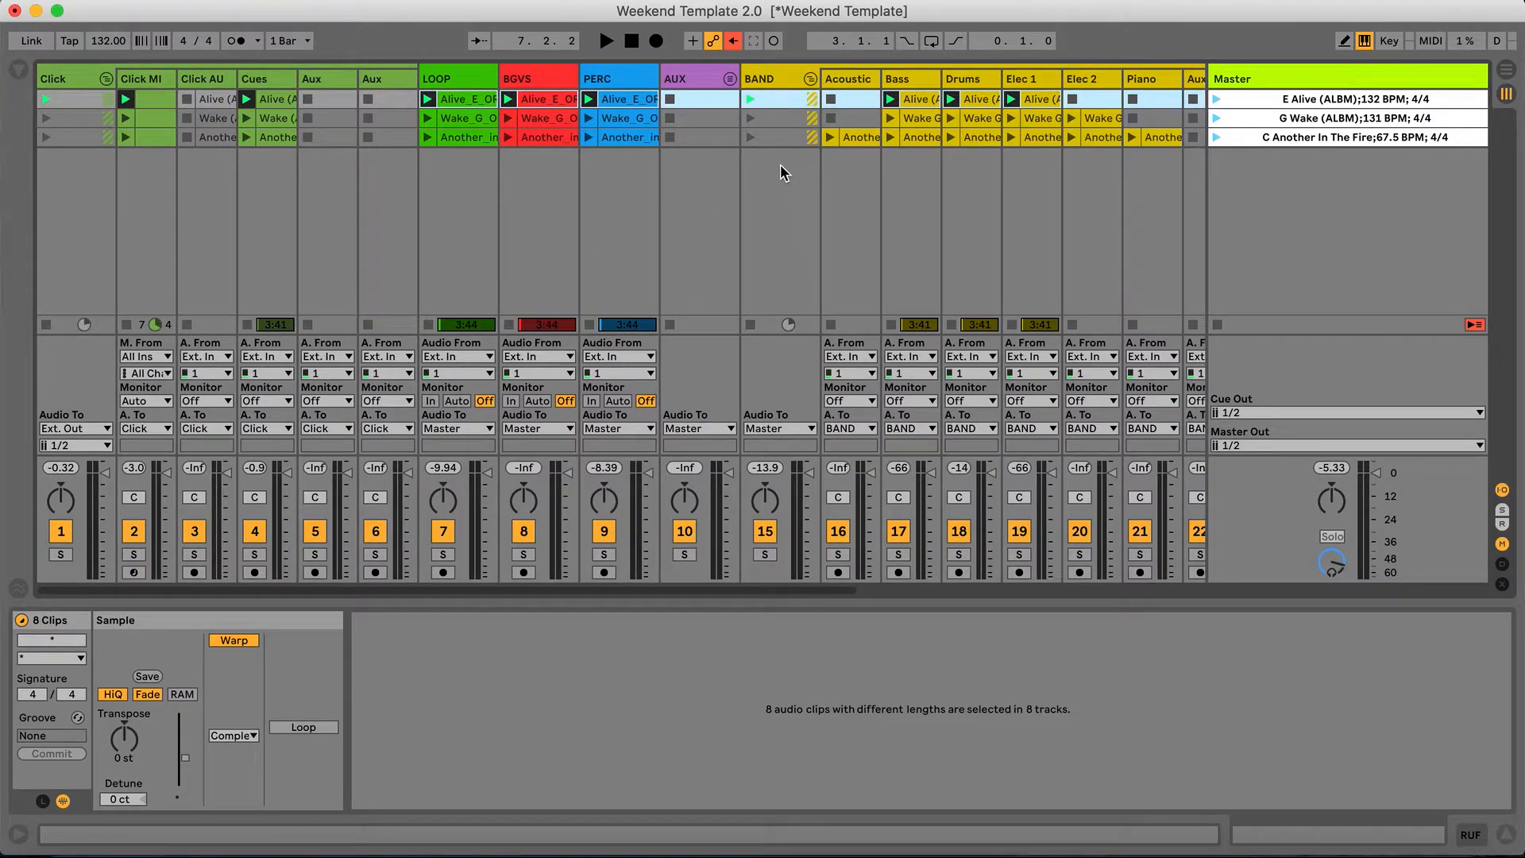
scroll(780, 165, "right", 5)
scroll(780, 164, "left", 5)
scroll(780, 165, "right", 6)
scroll(780, 165, "right", 4)
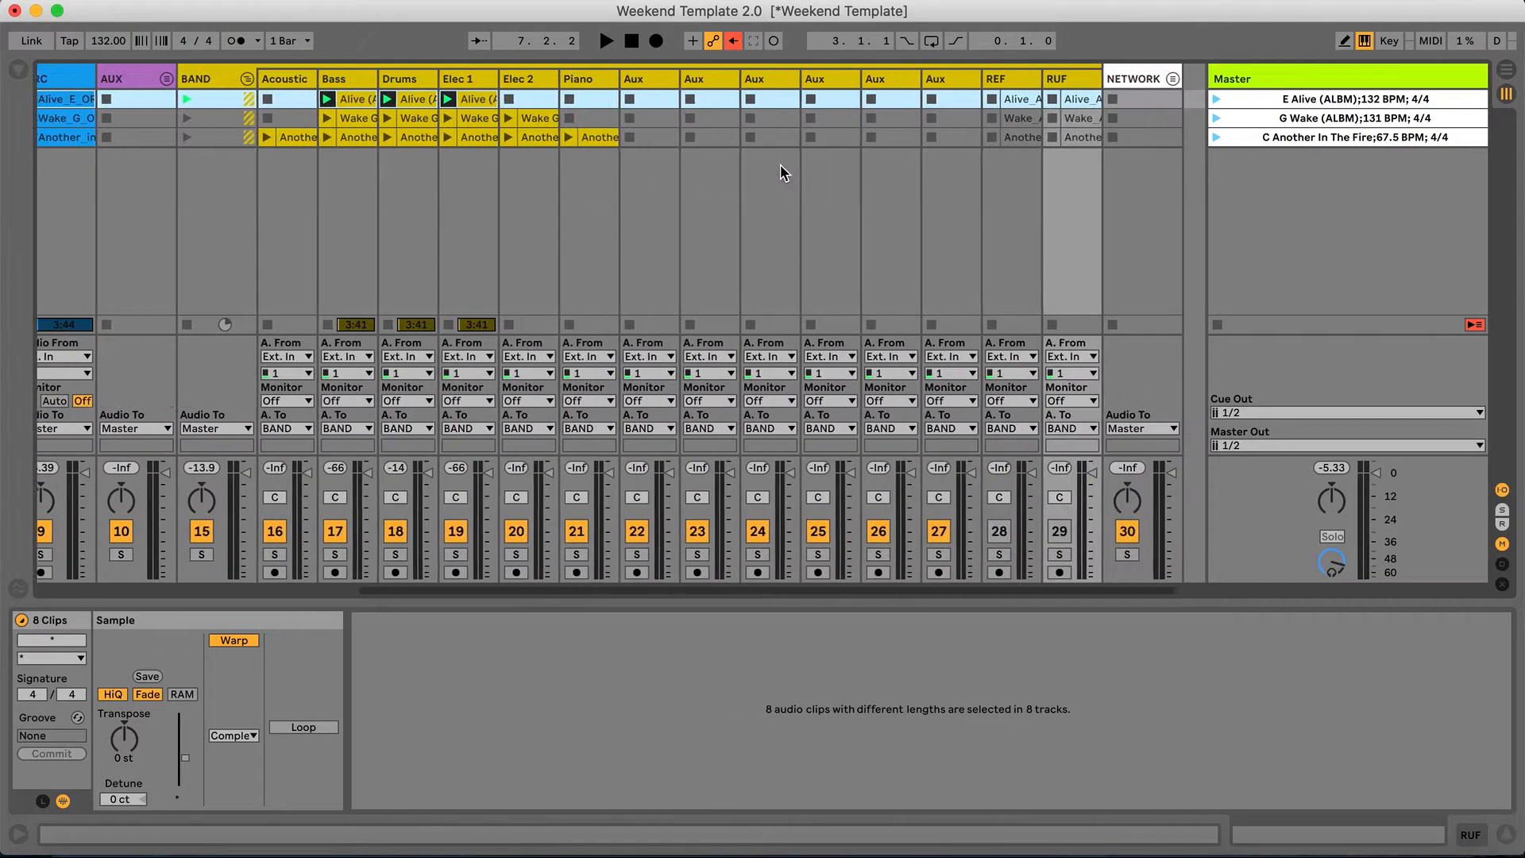
left_click(1031, 106, "super")
left_click(971, 102, "super")
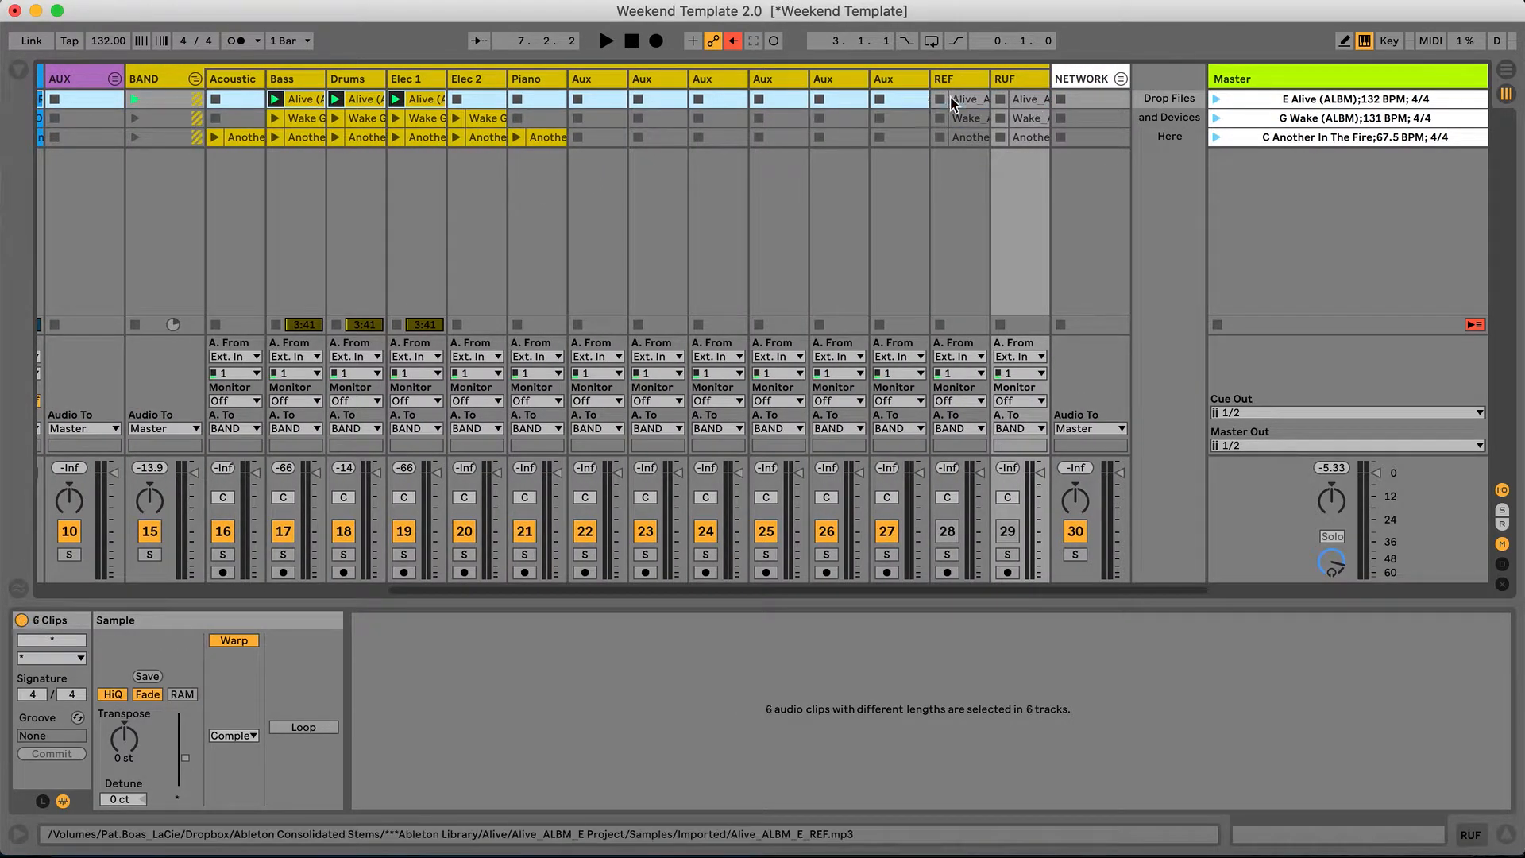
scroll(803, 103, "left", 9)
left_click(974, 102, "super")
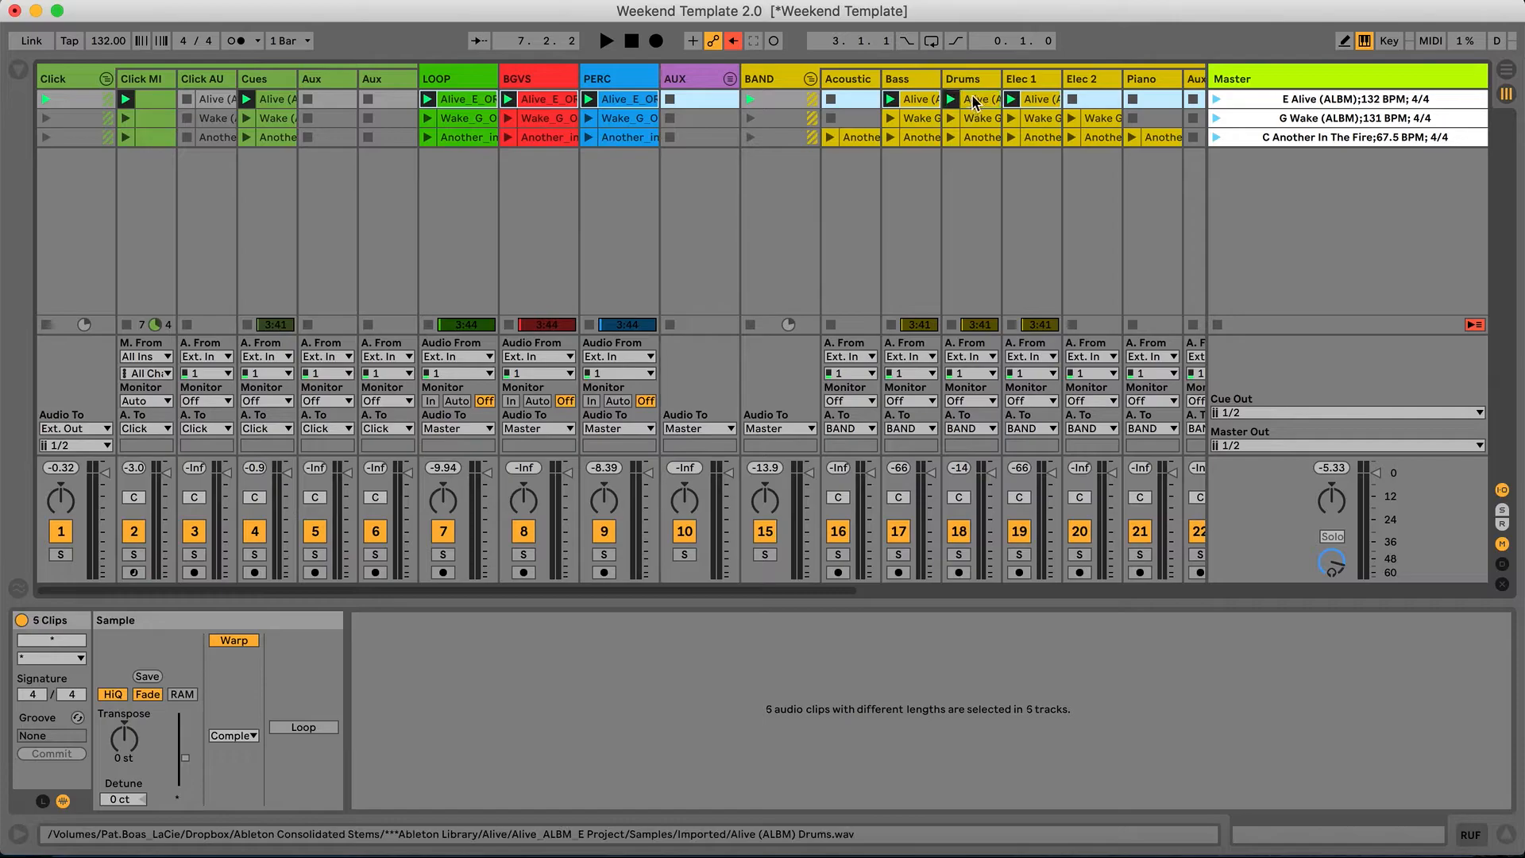
left_click(632, 102, "super")
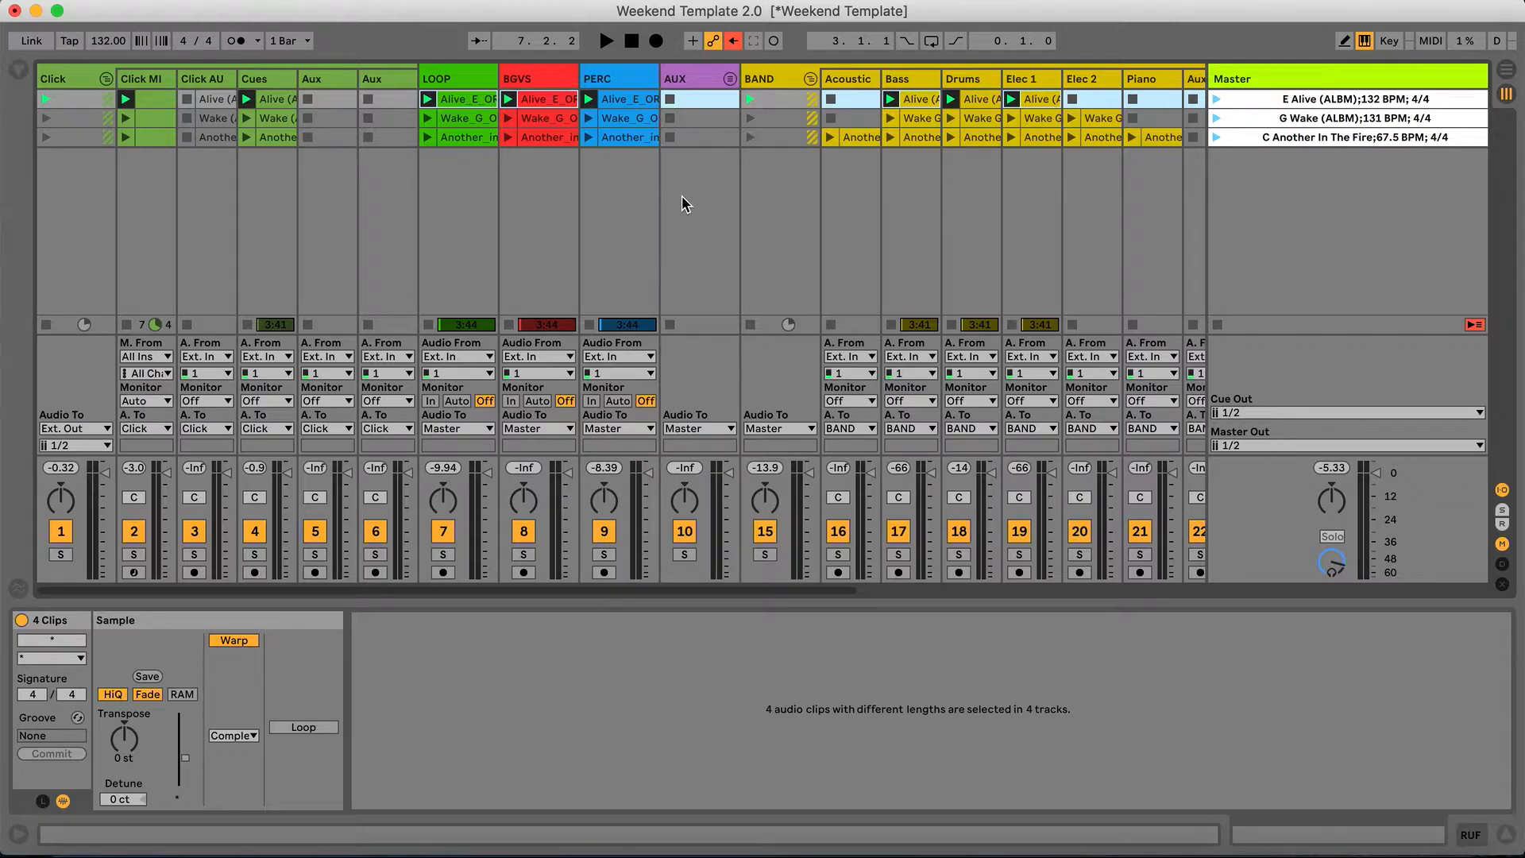
left_click(127, 759)
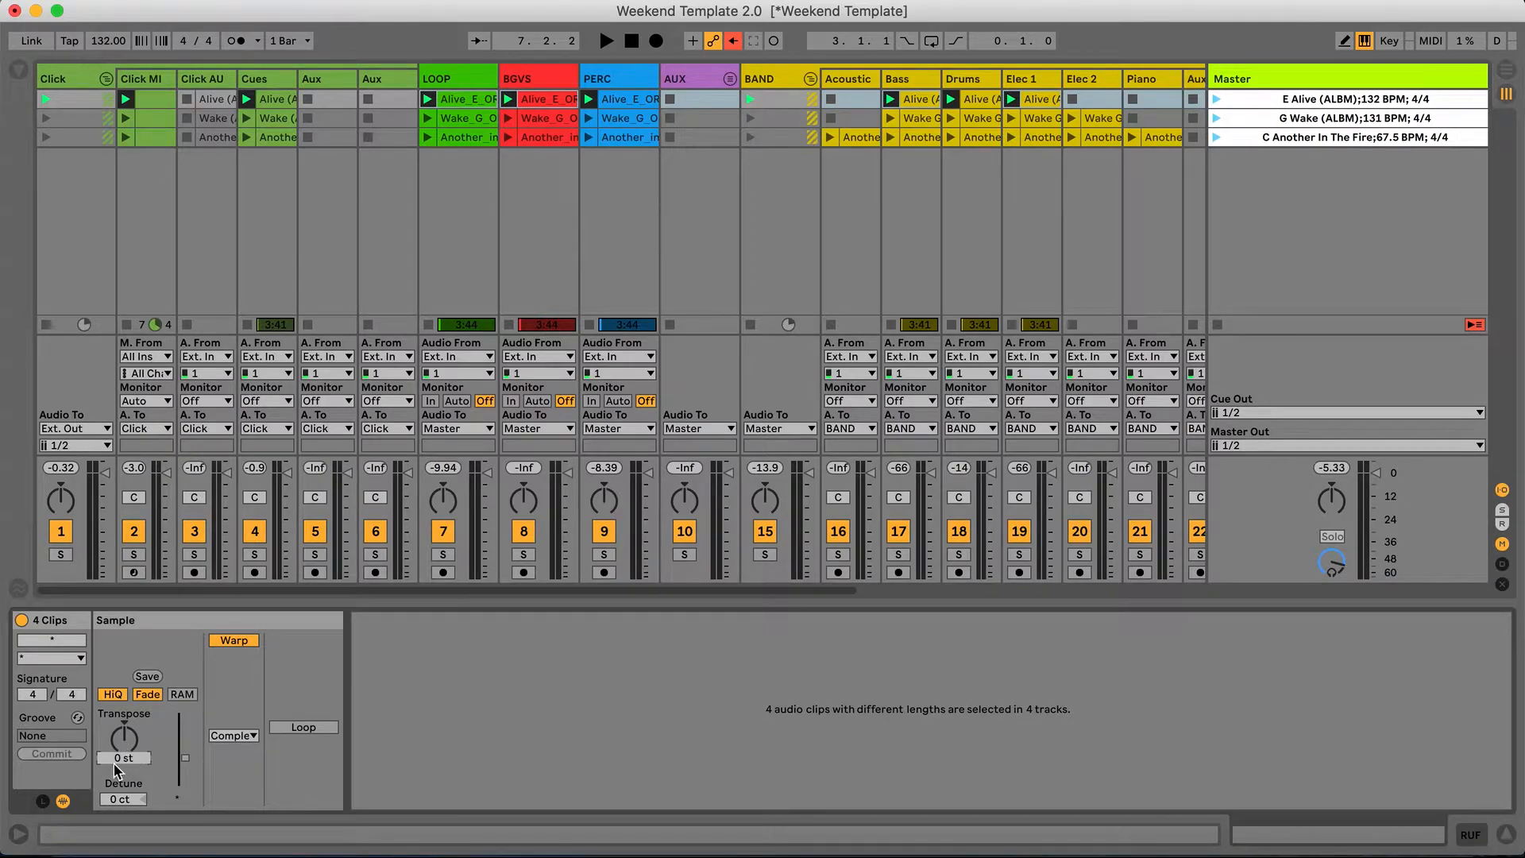
type("-4")
key("Return")
Go back through the slots of the Alive scene and check the transposition of its LOOP clip.
left_click(454, 94)
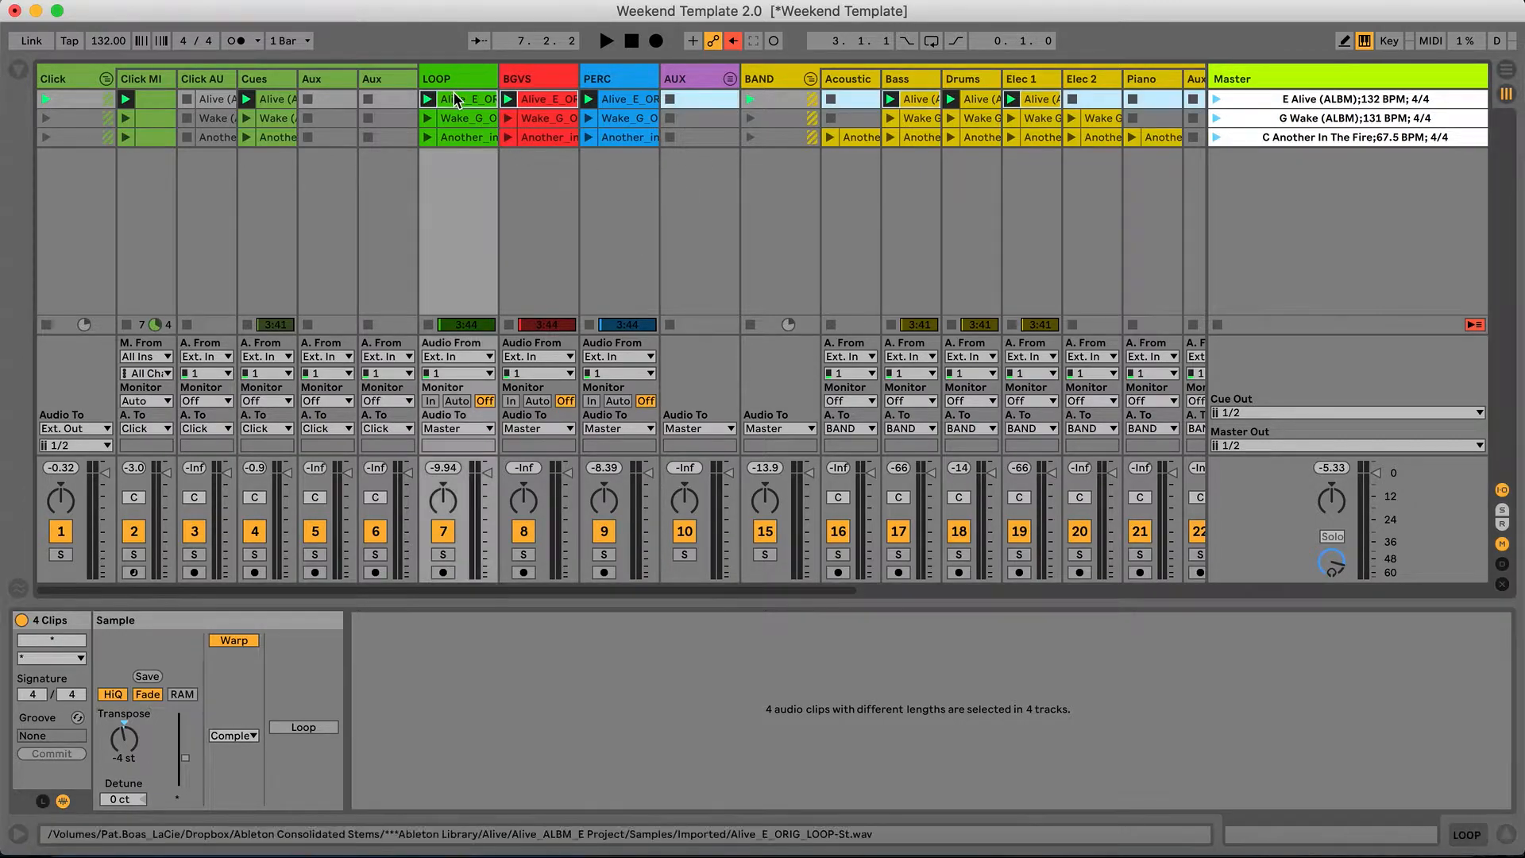
key("Left")
key("Left")
key("Left")
key("Left")
key("Left")
key("Left")
key("Left")
key("Left")
key("Left")
key("Left")
key("Left")
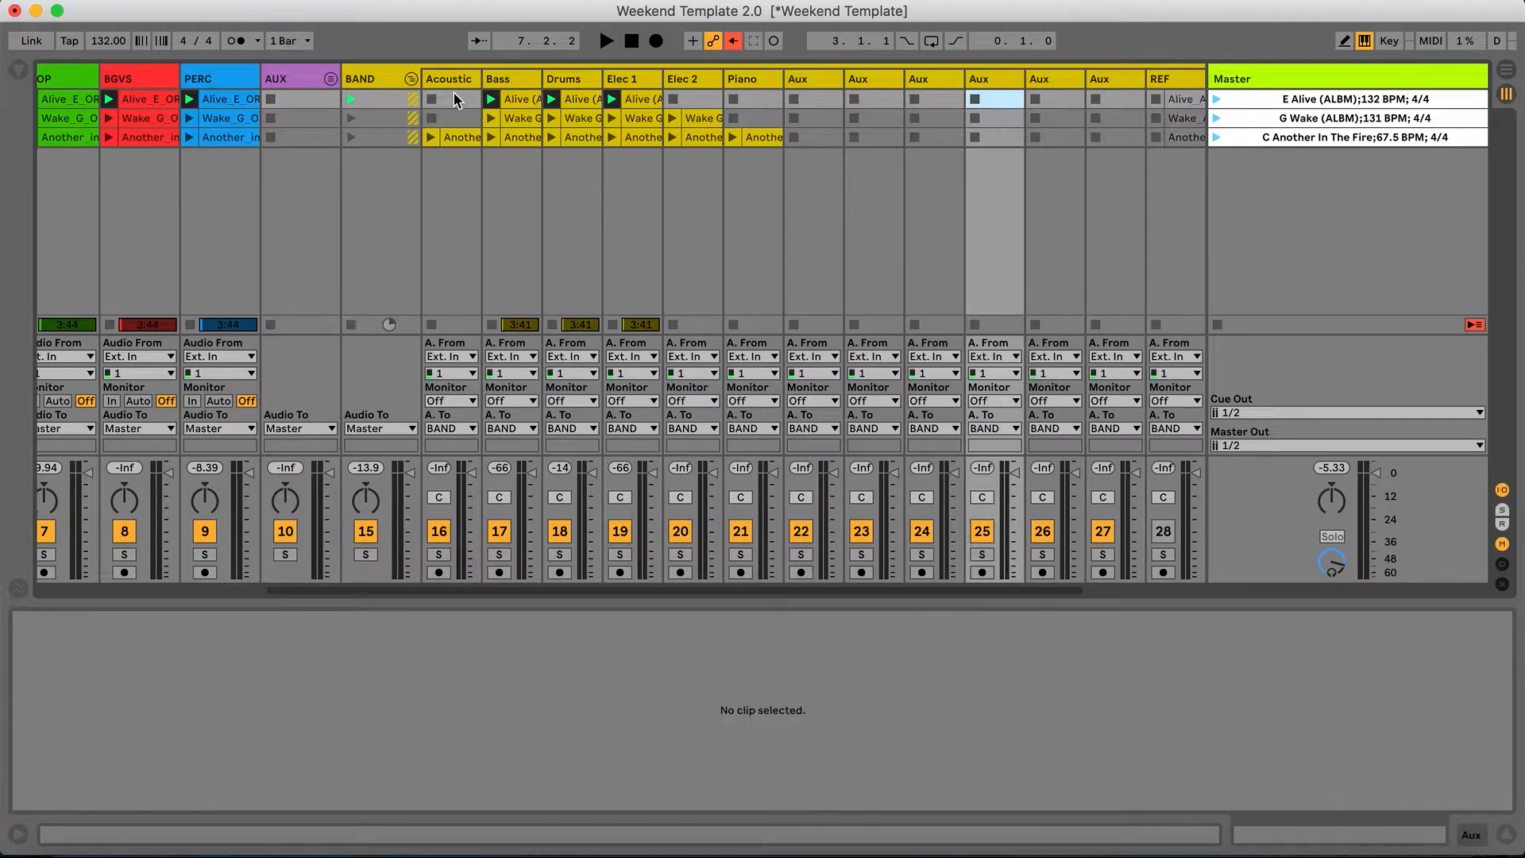
key("Left")
key("Left")
key("Left")
key("Left")
key("Left")
key("Left")
key("Left")
key("Left")
key("Left")
key("Left")
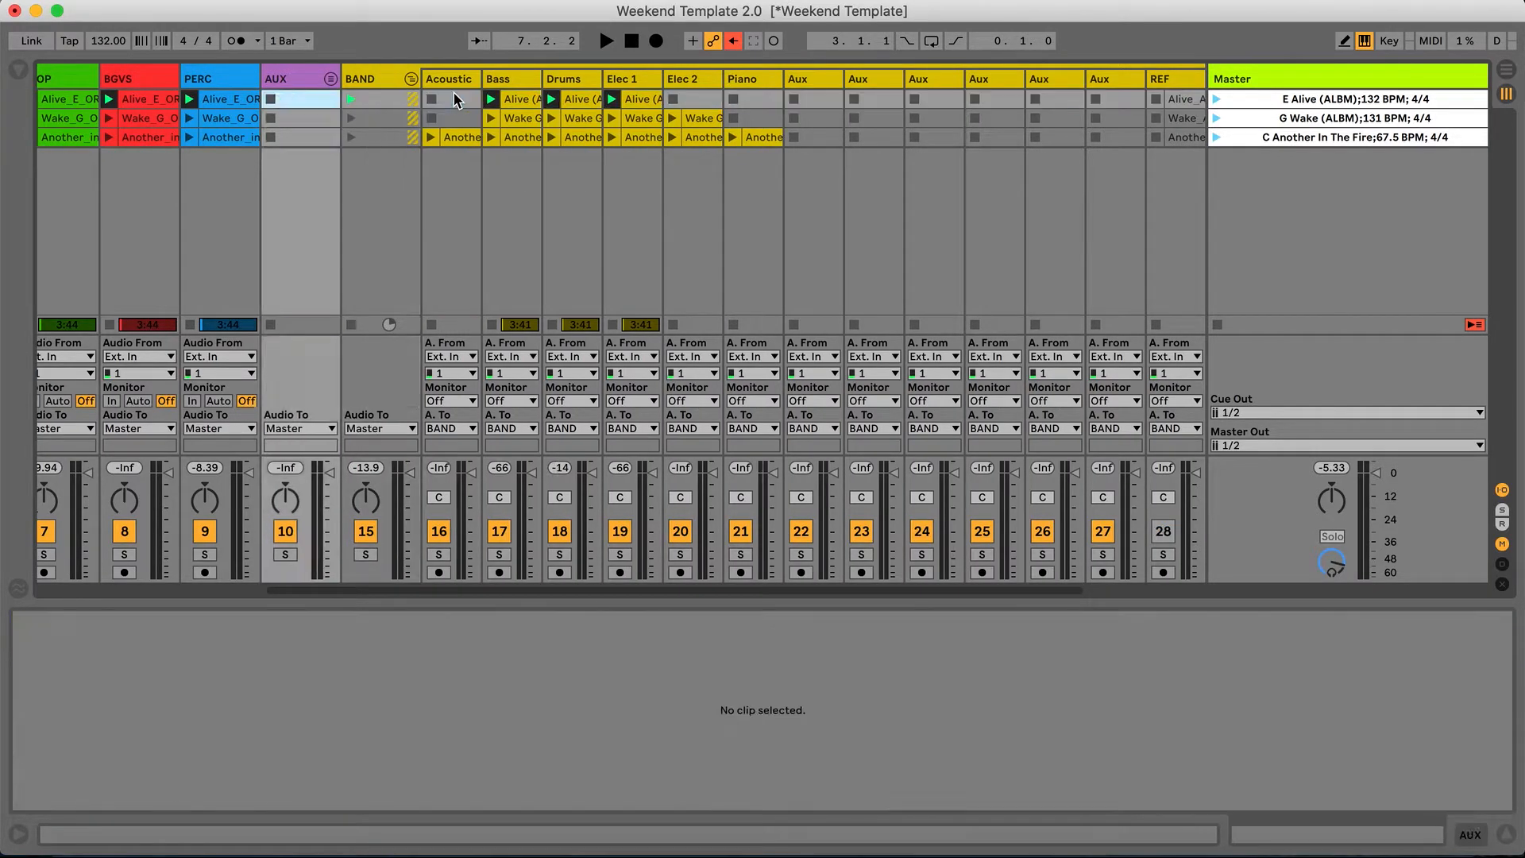
key("Left")
key("Left")
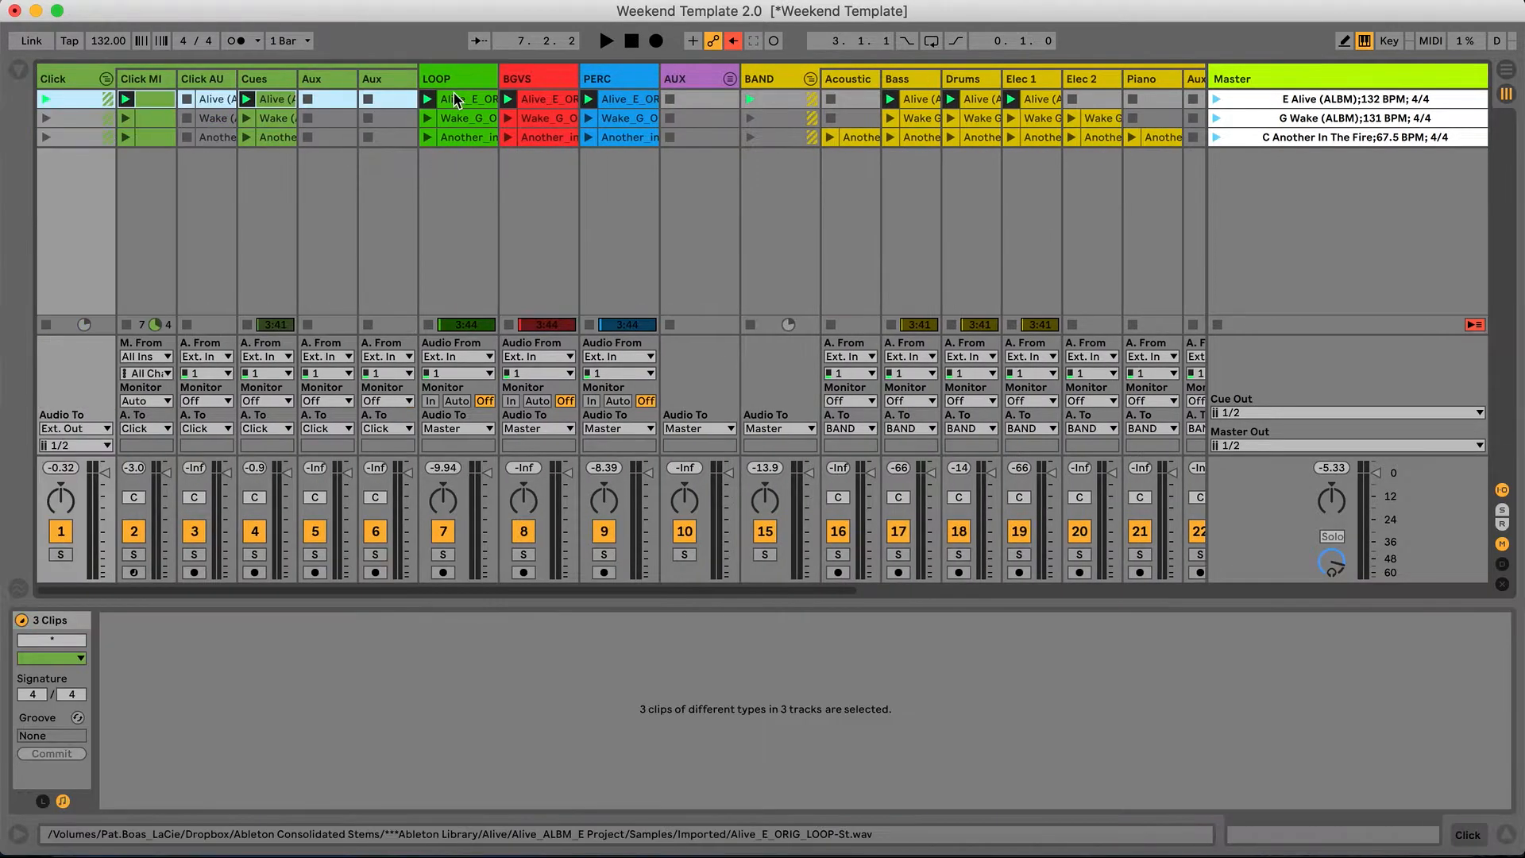
left_click(455, 99)
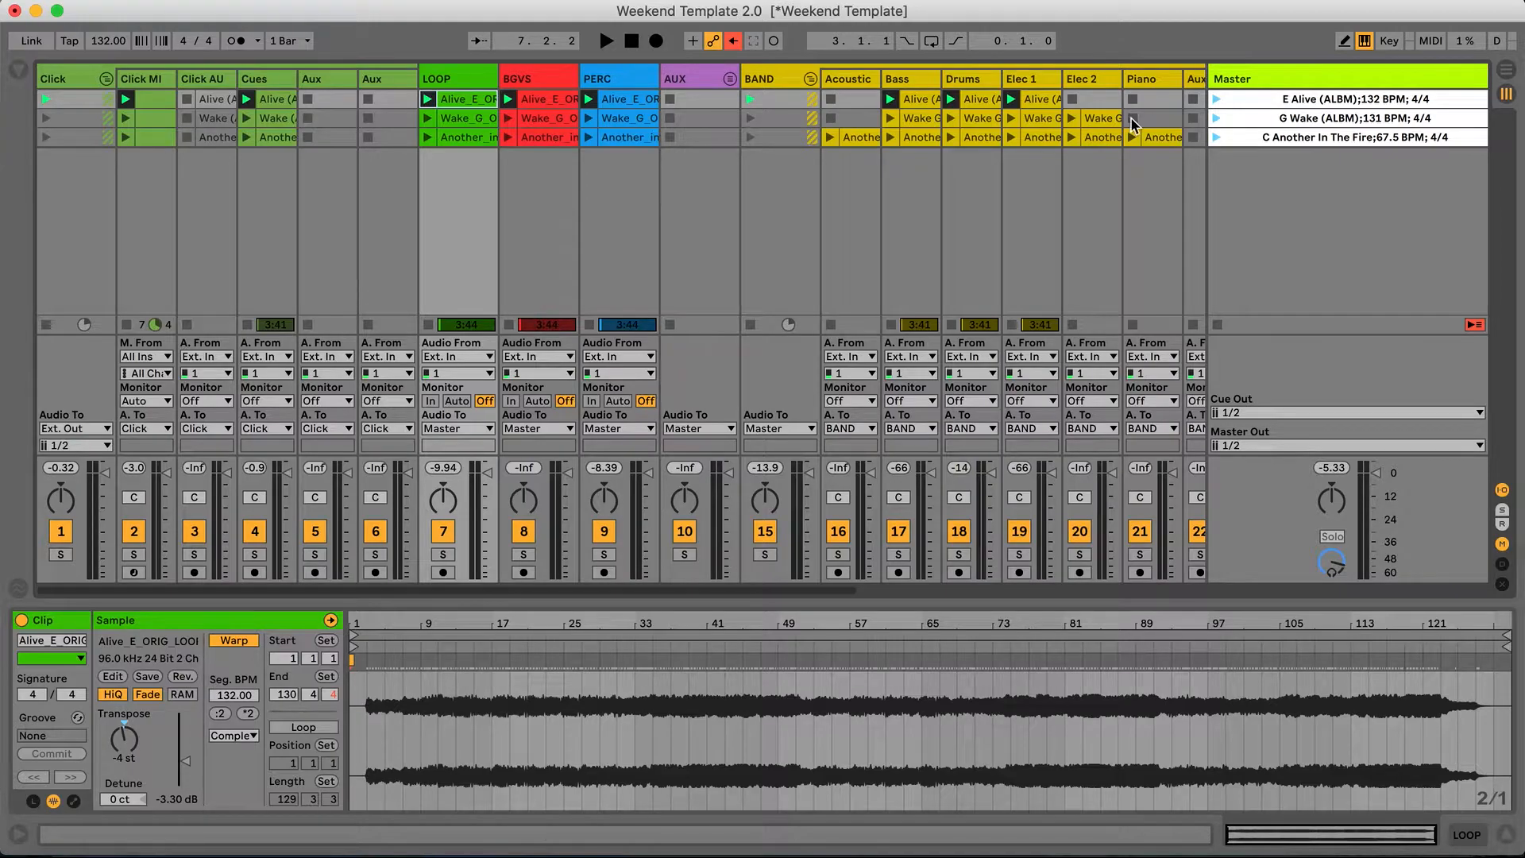
Rename the Alive scene to C Alive (ALBM);132 BPM; 4/4, and launch it briefly to listen to the new key.
right_click(1289, 99)
left_click(1113, 180)
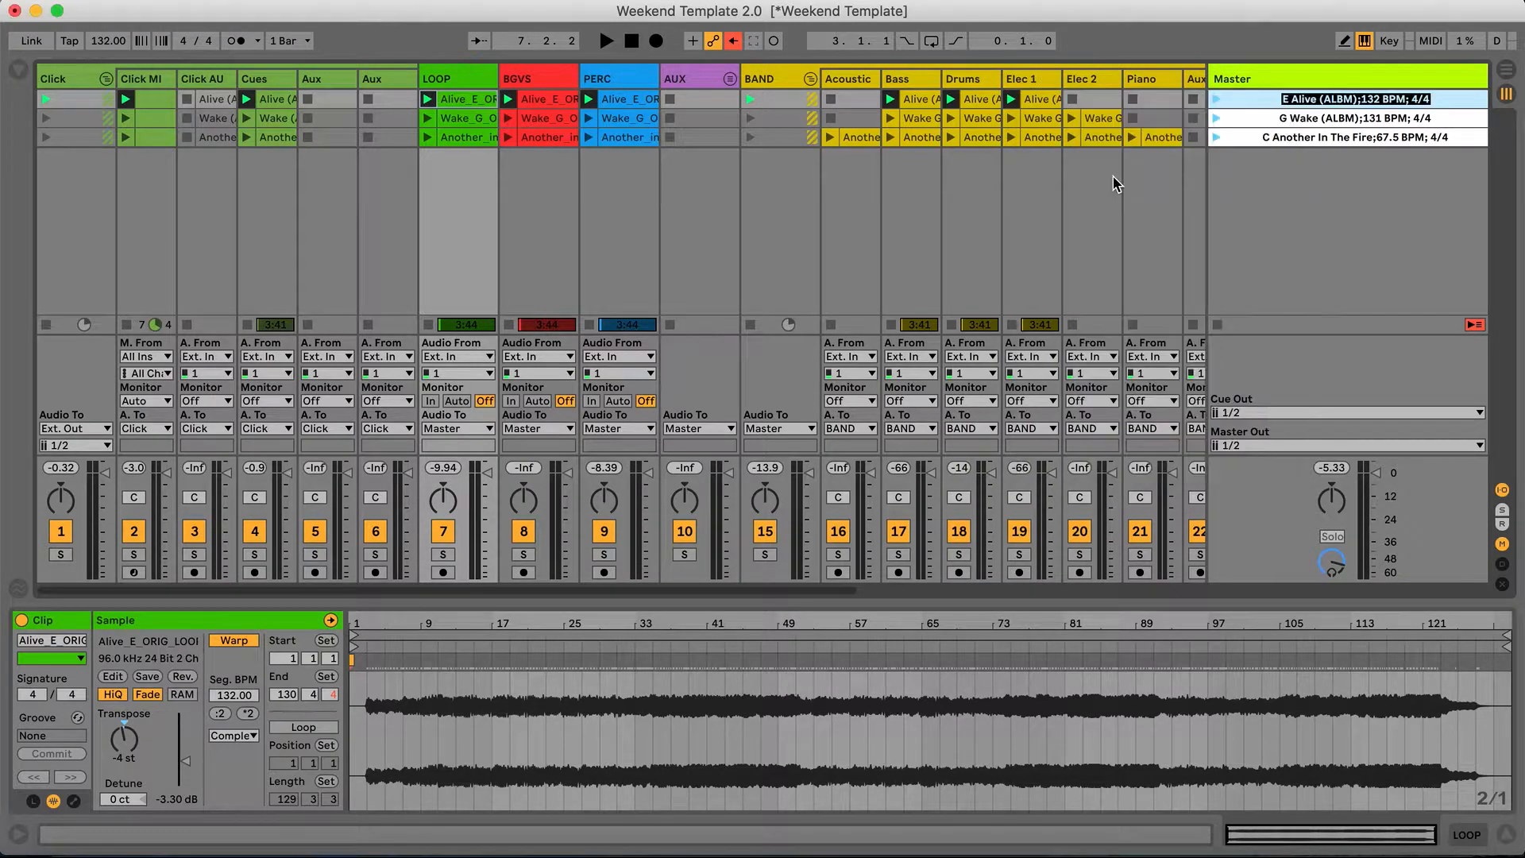
key("Return")
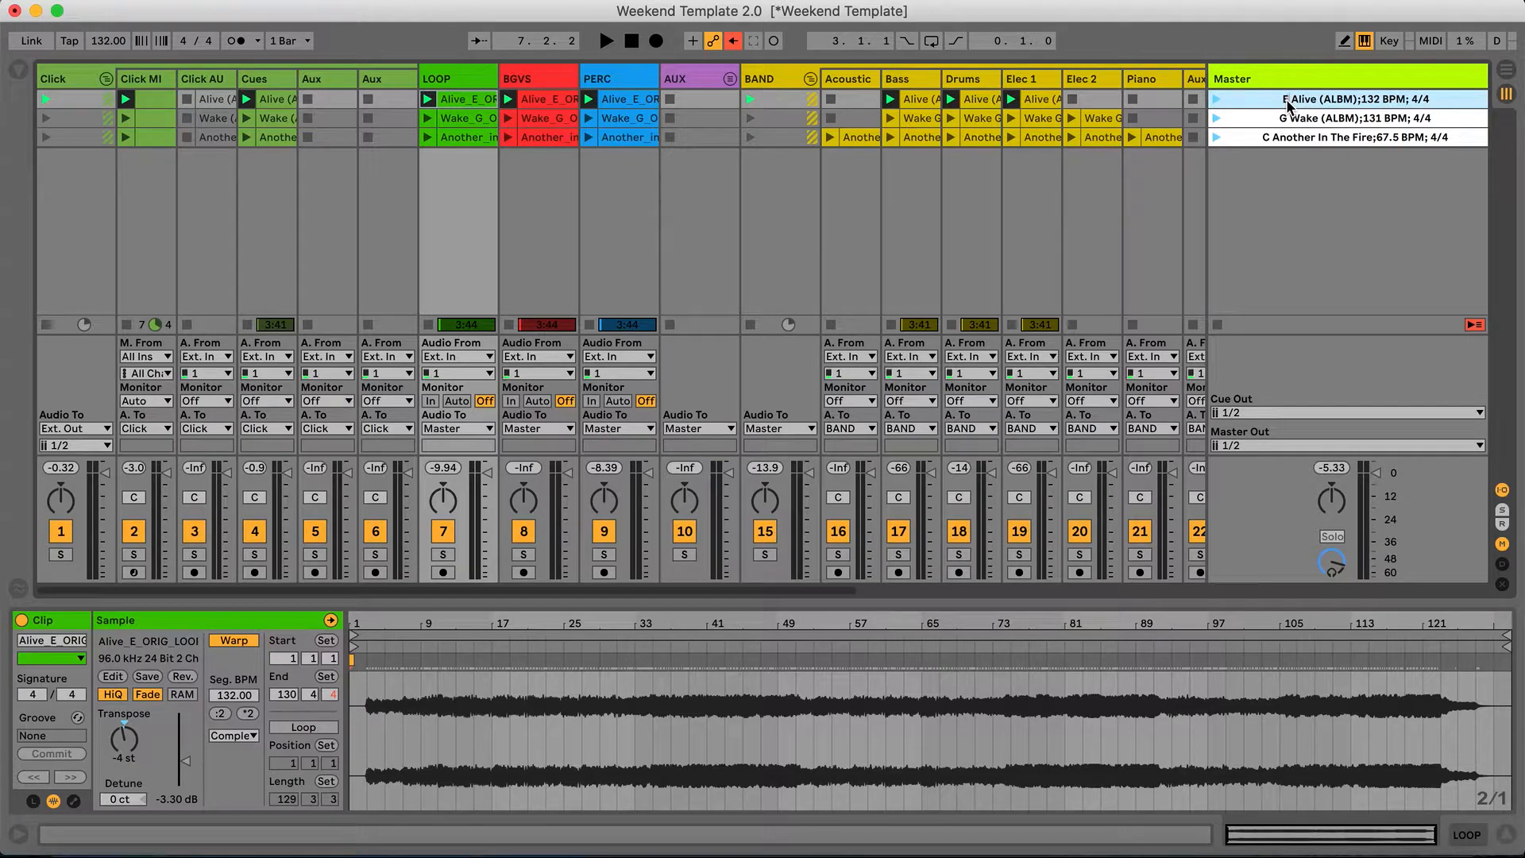
key("BackSpace")
type("C")
left_click(1216, 99)
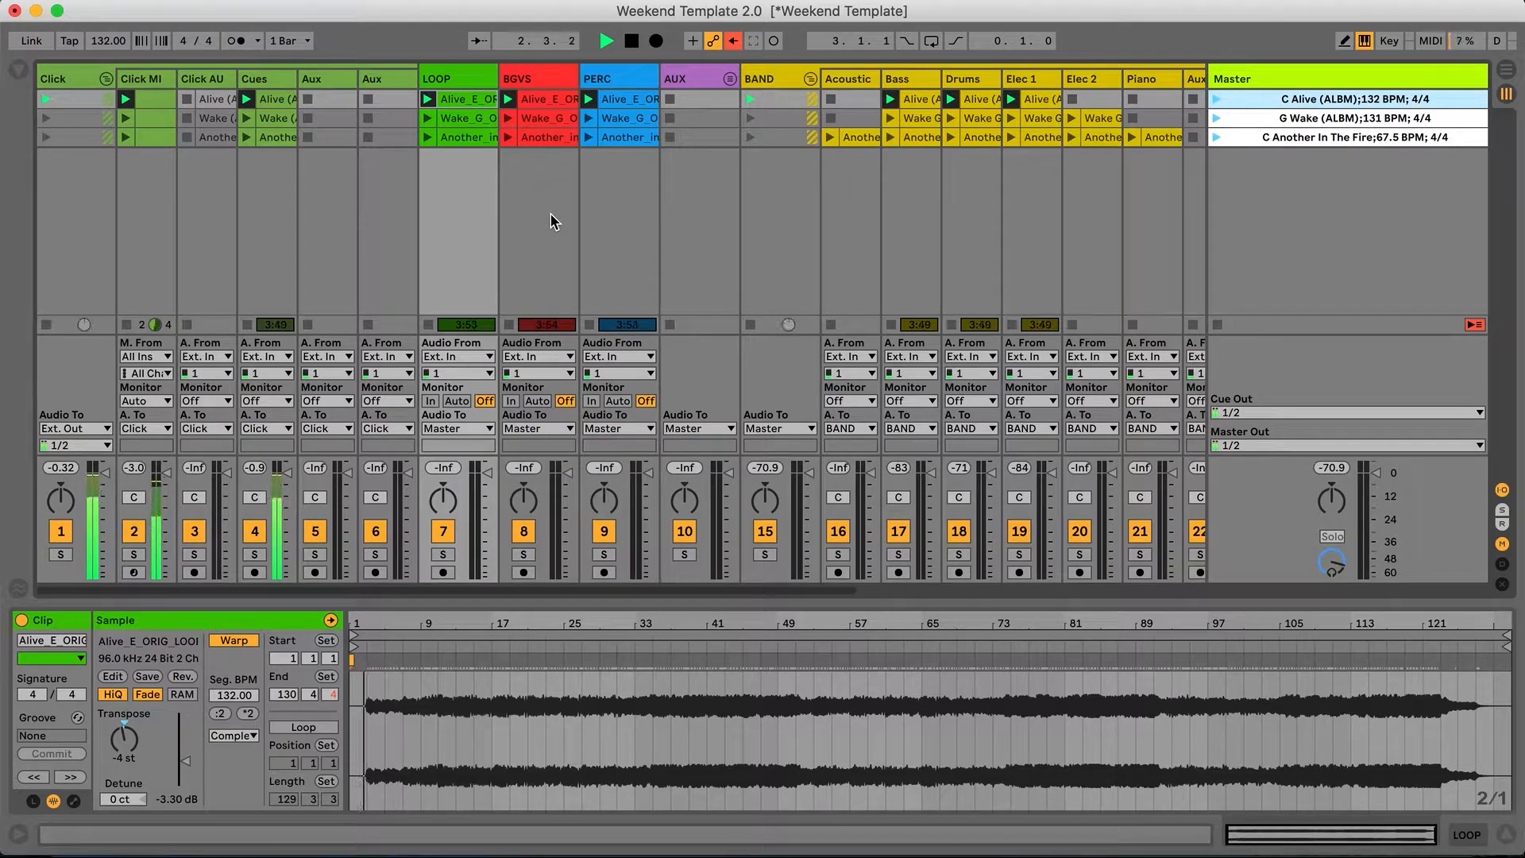
key("space")
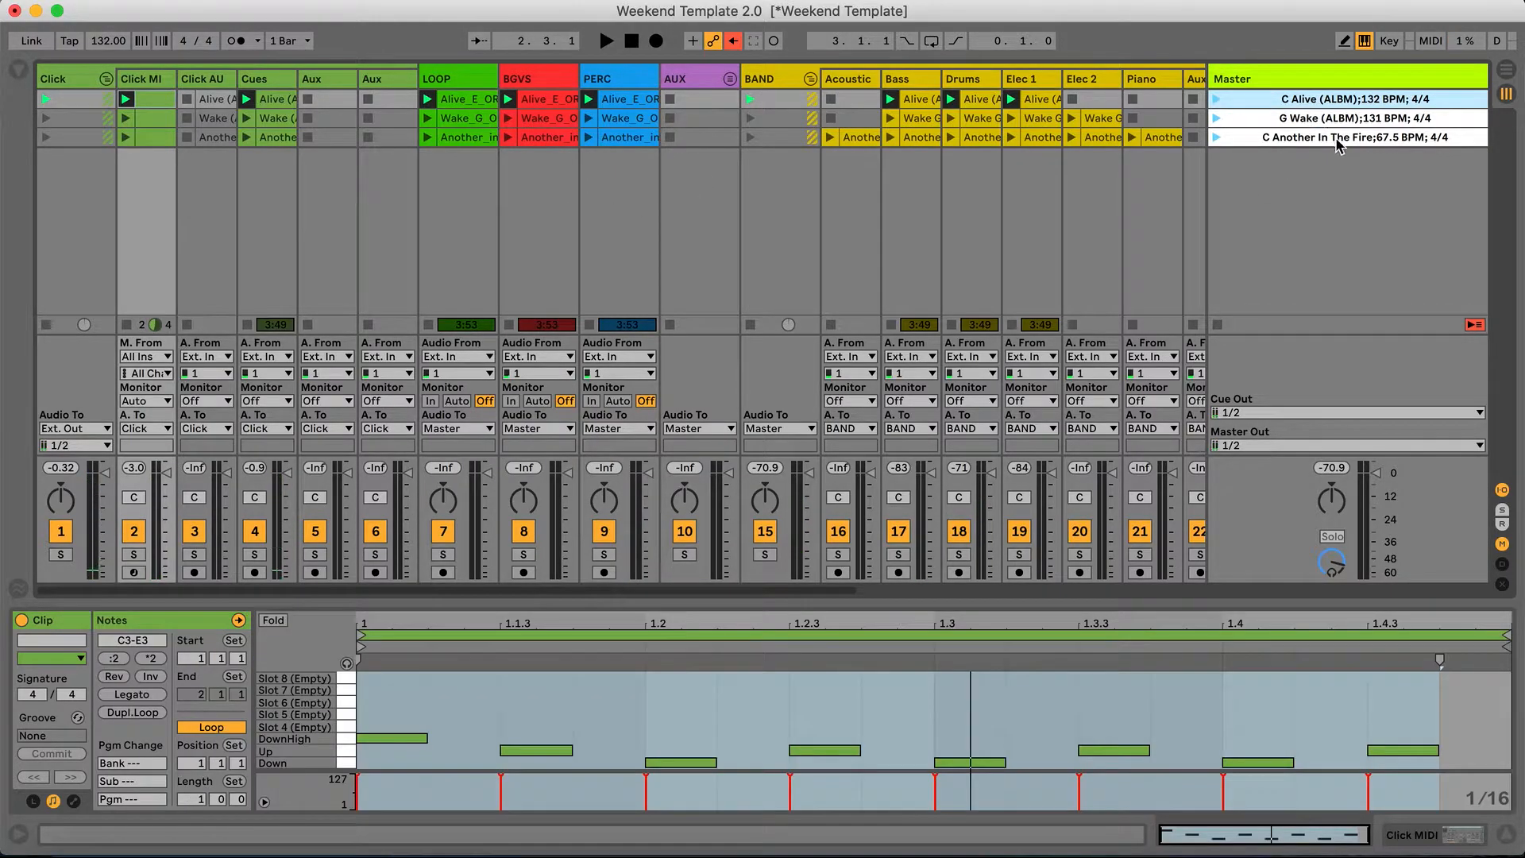
Insert a new scene below Another In The Fire and name it Clicks.
left_click(1337, 138)
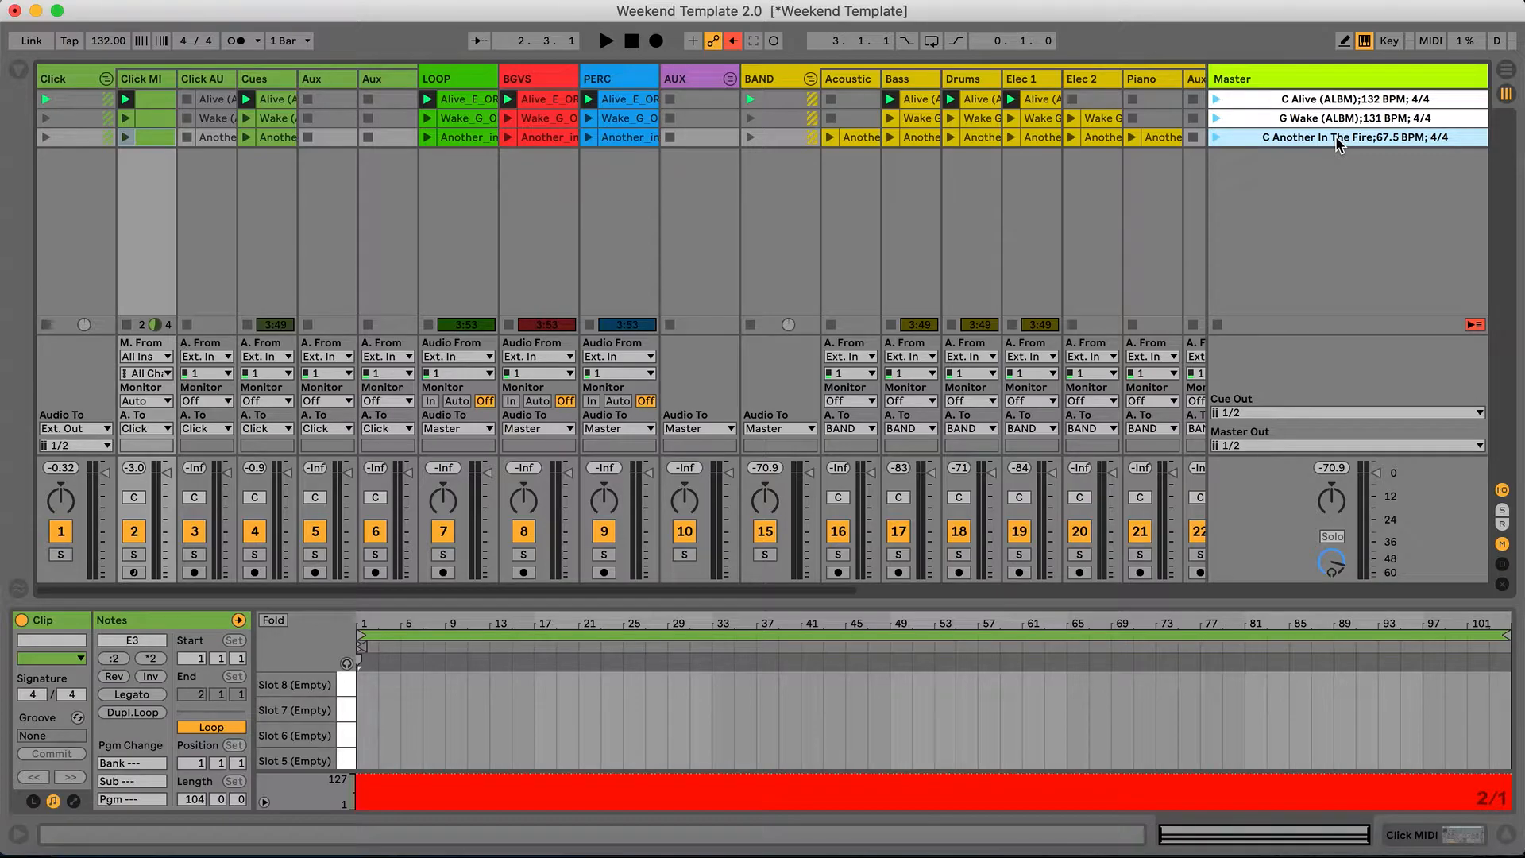
right_click(1336, 136)
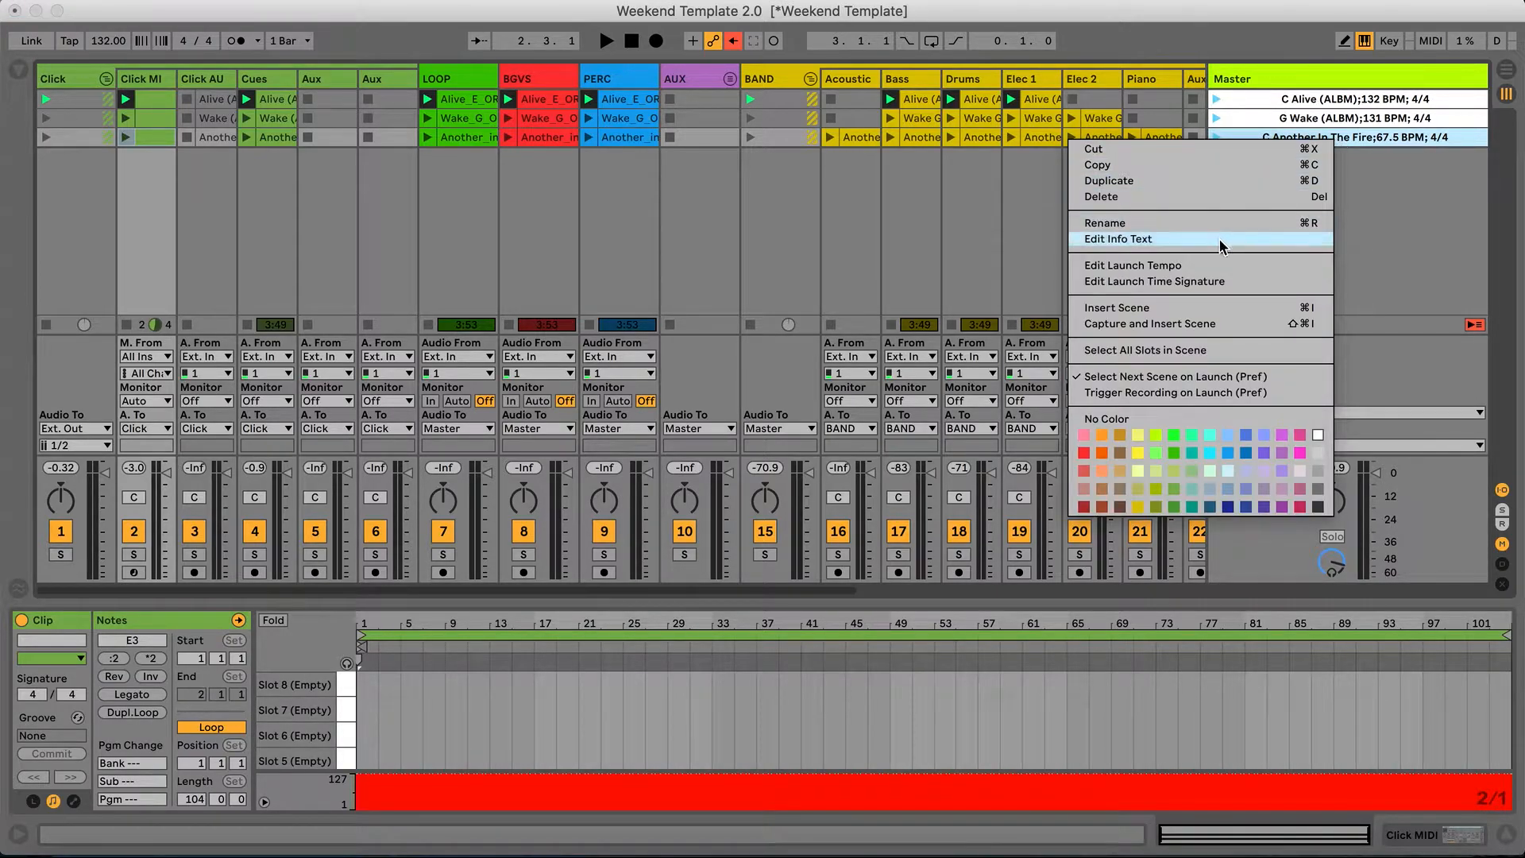
left_click(1208, 308)
key("super+r")
type("C")
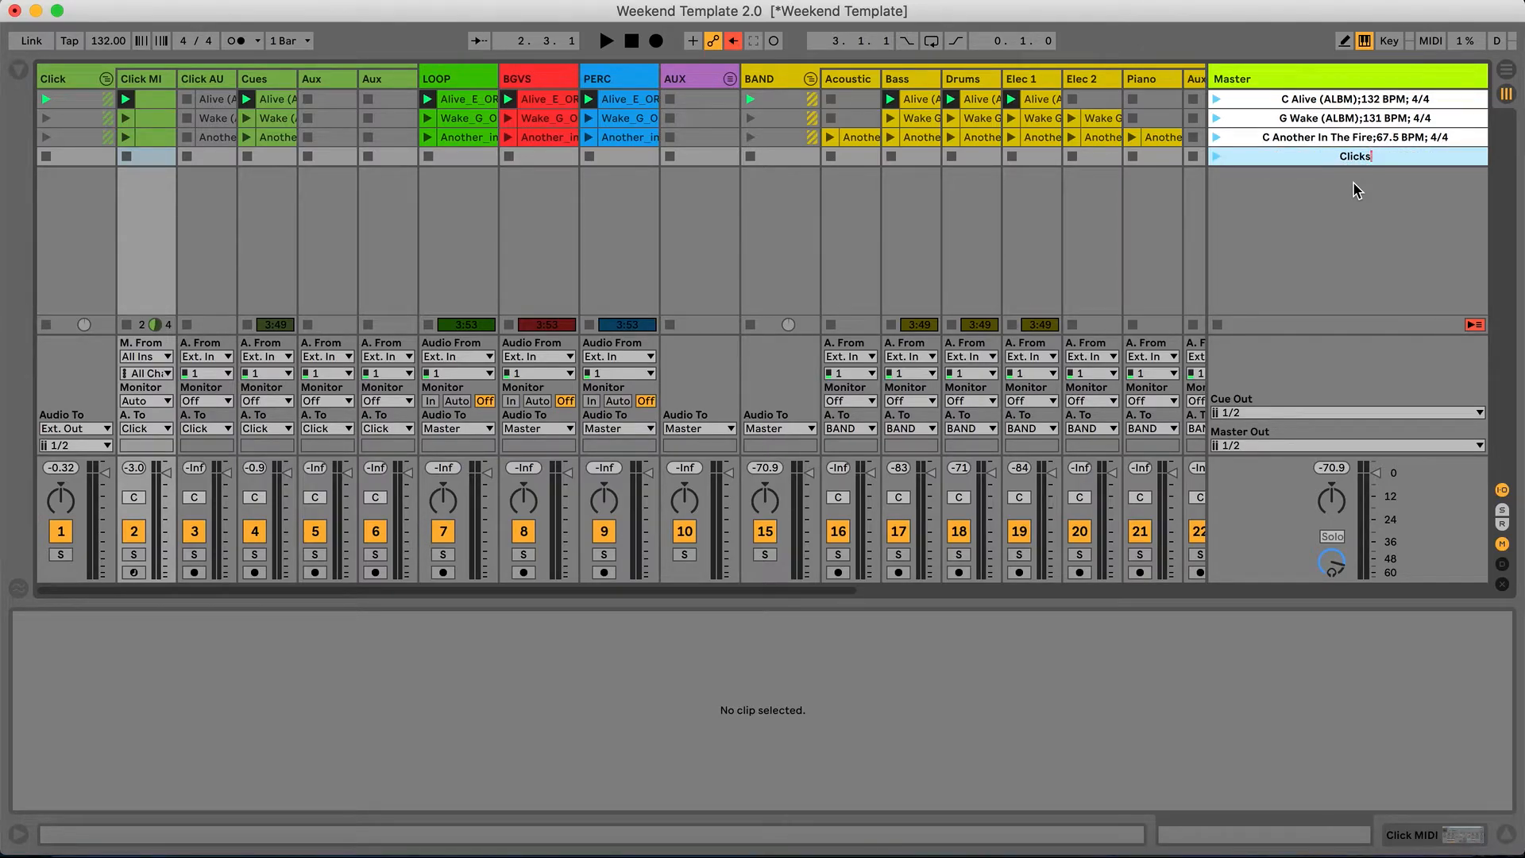
Add a scene with empty slots named C Alive (ALBM);132 BPM; 4/4 below the Clicks scene.
left_click(1324, 101)
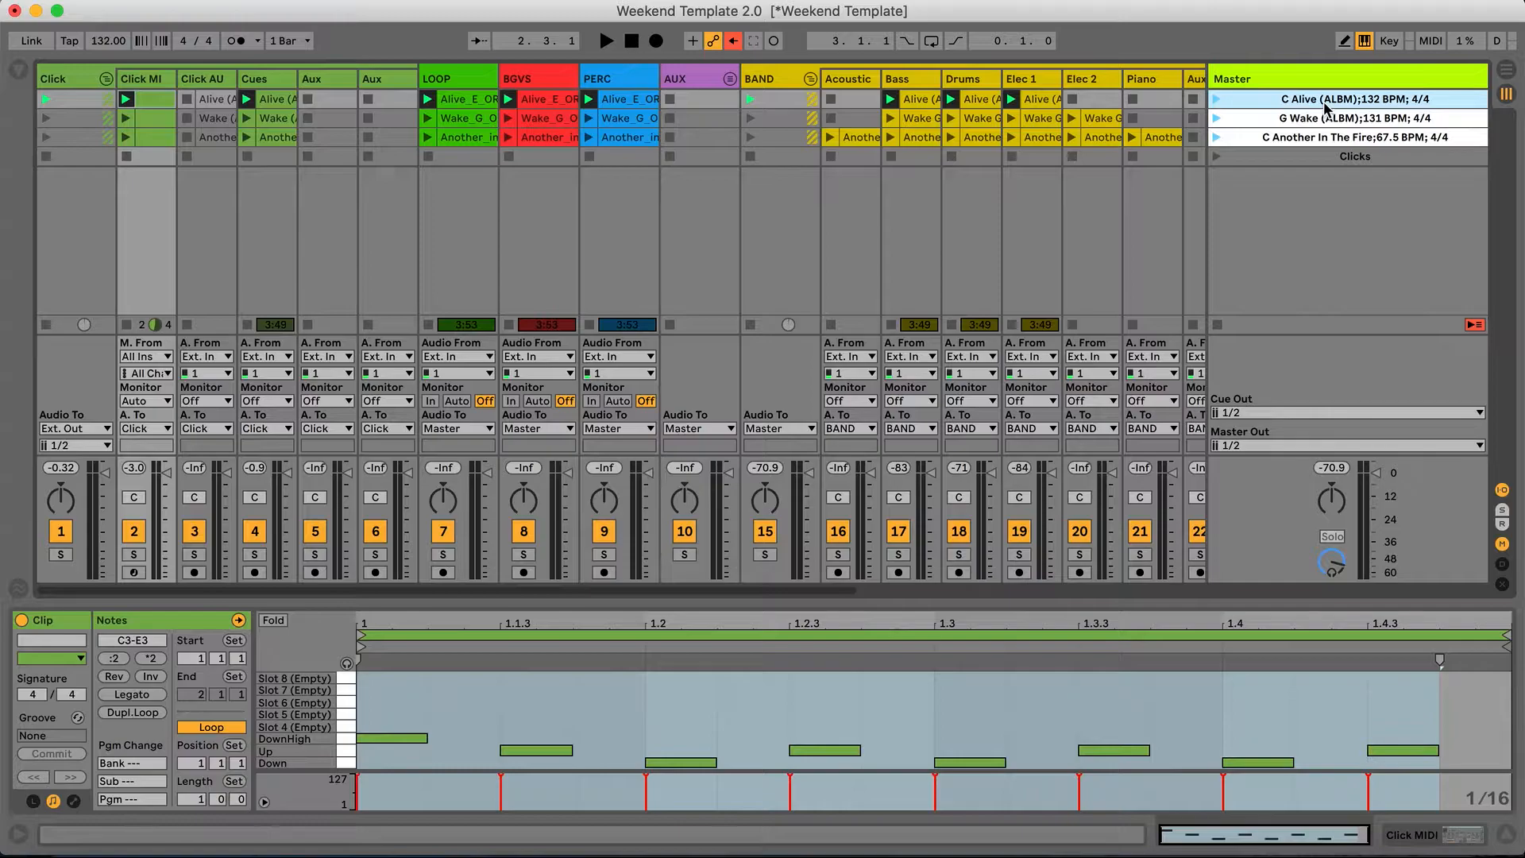
key("super+i")
left_click_drag(1326, 120, 1328, 194)
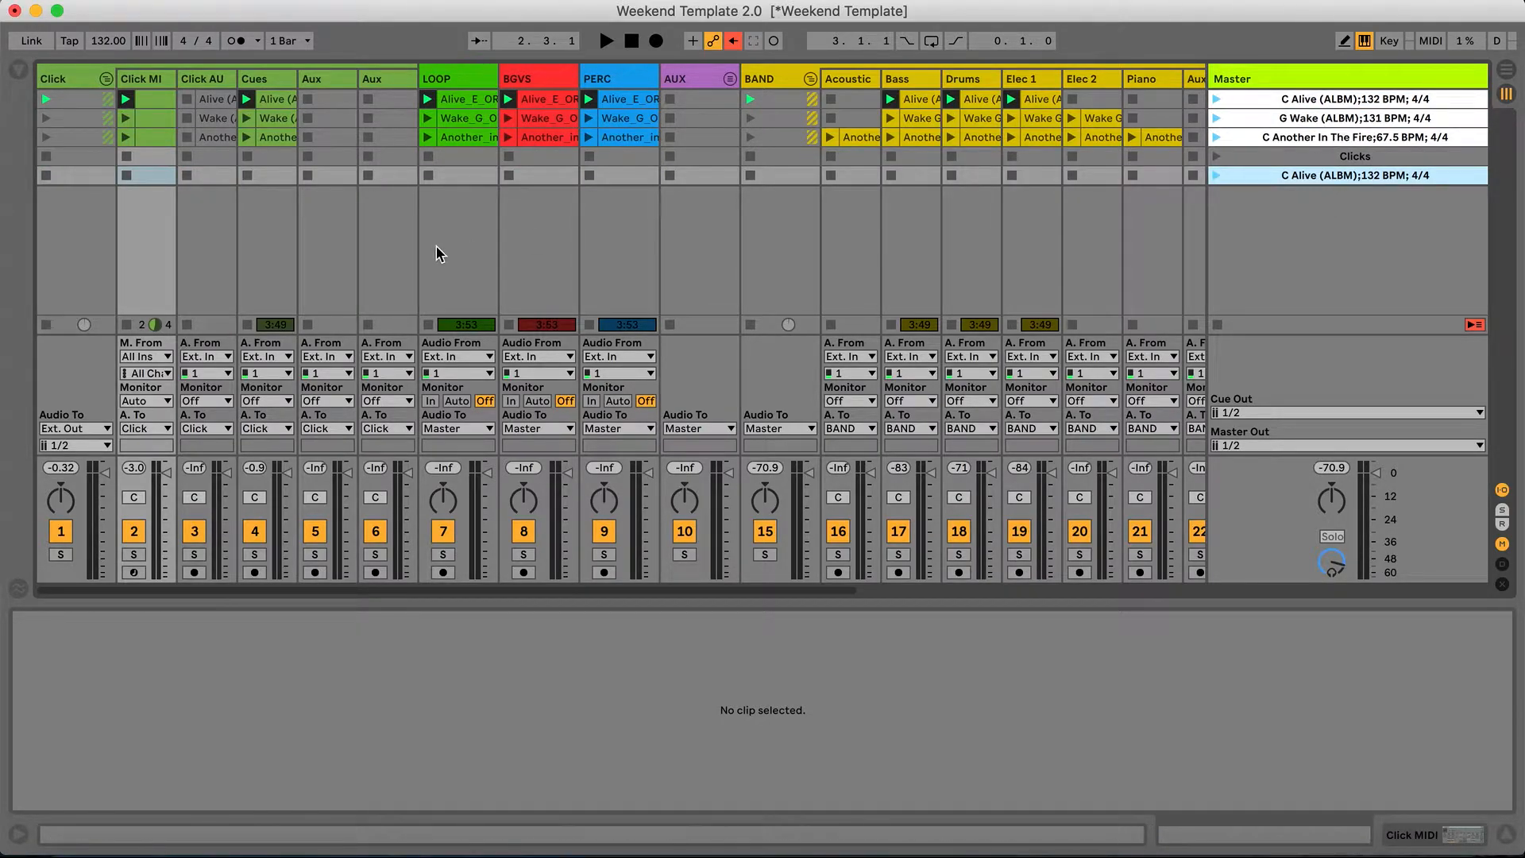
Copy the Click MIDI clip from the first Alive scene into the Click MIDI slot of the Alive scene below Clicks.
left_click(170, 101)
right_click(171, 104)
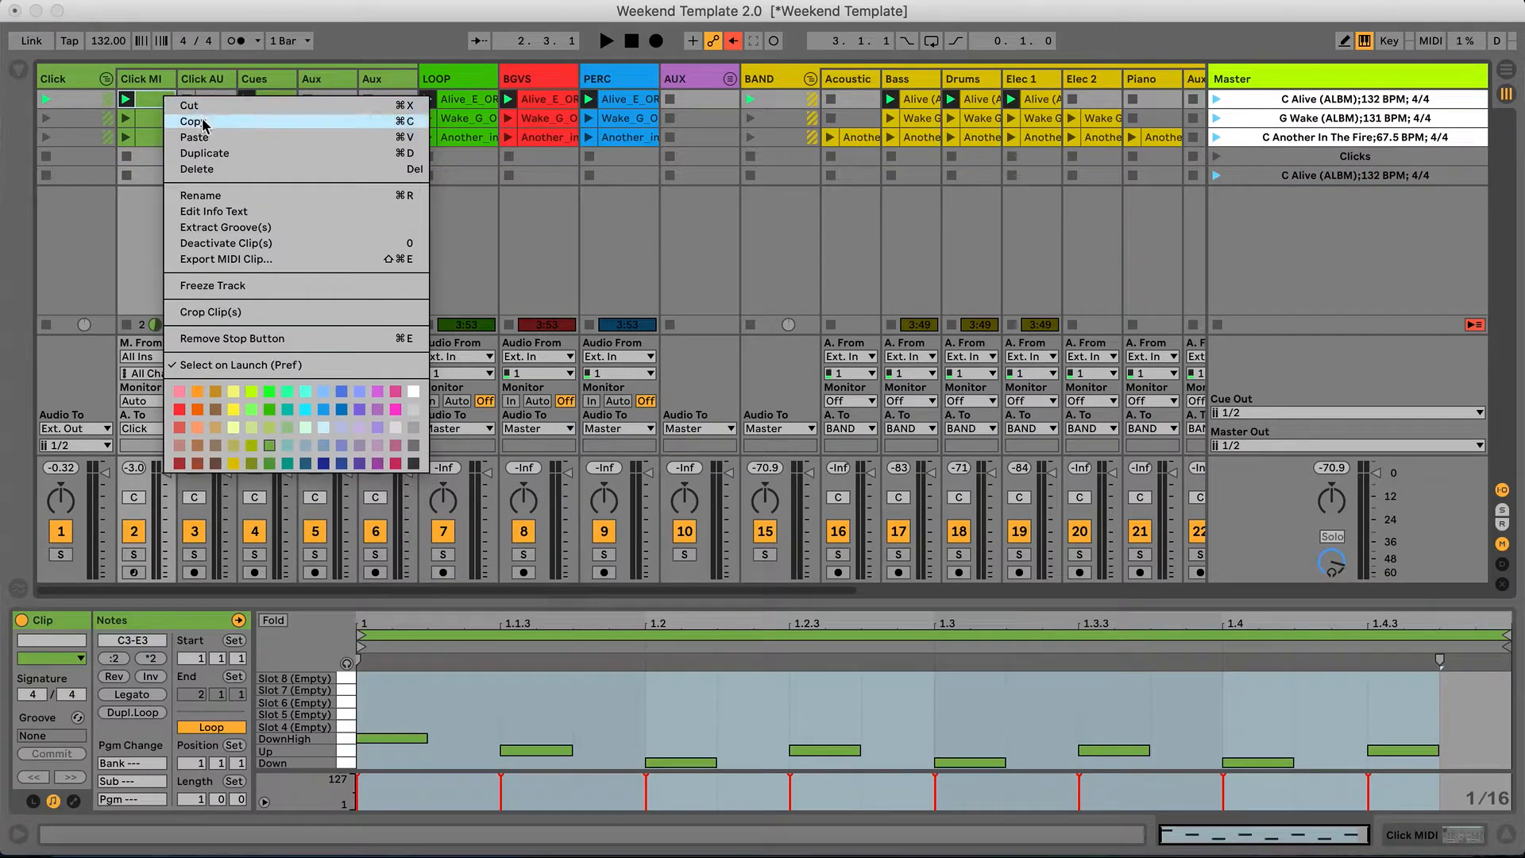
left_click(184, 121)
left_click(159, 177)
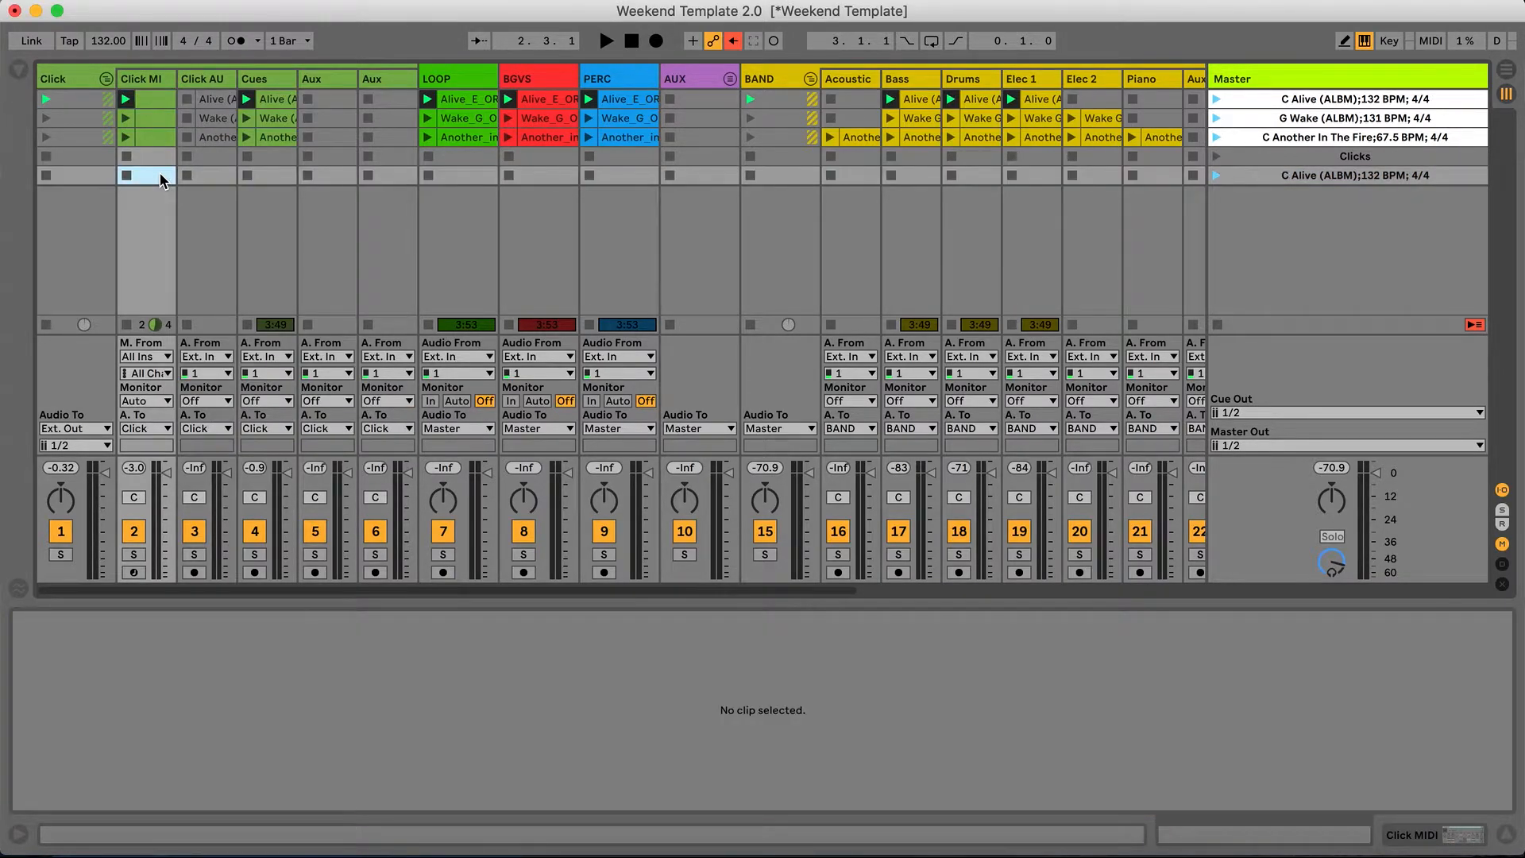
right_click(163, 175)
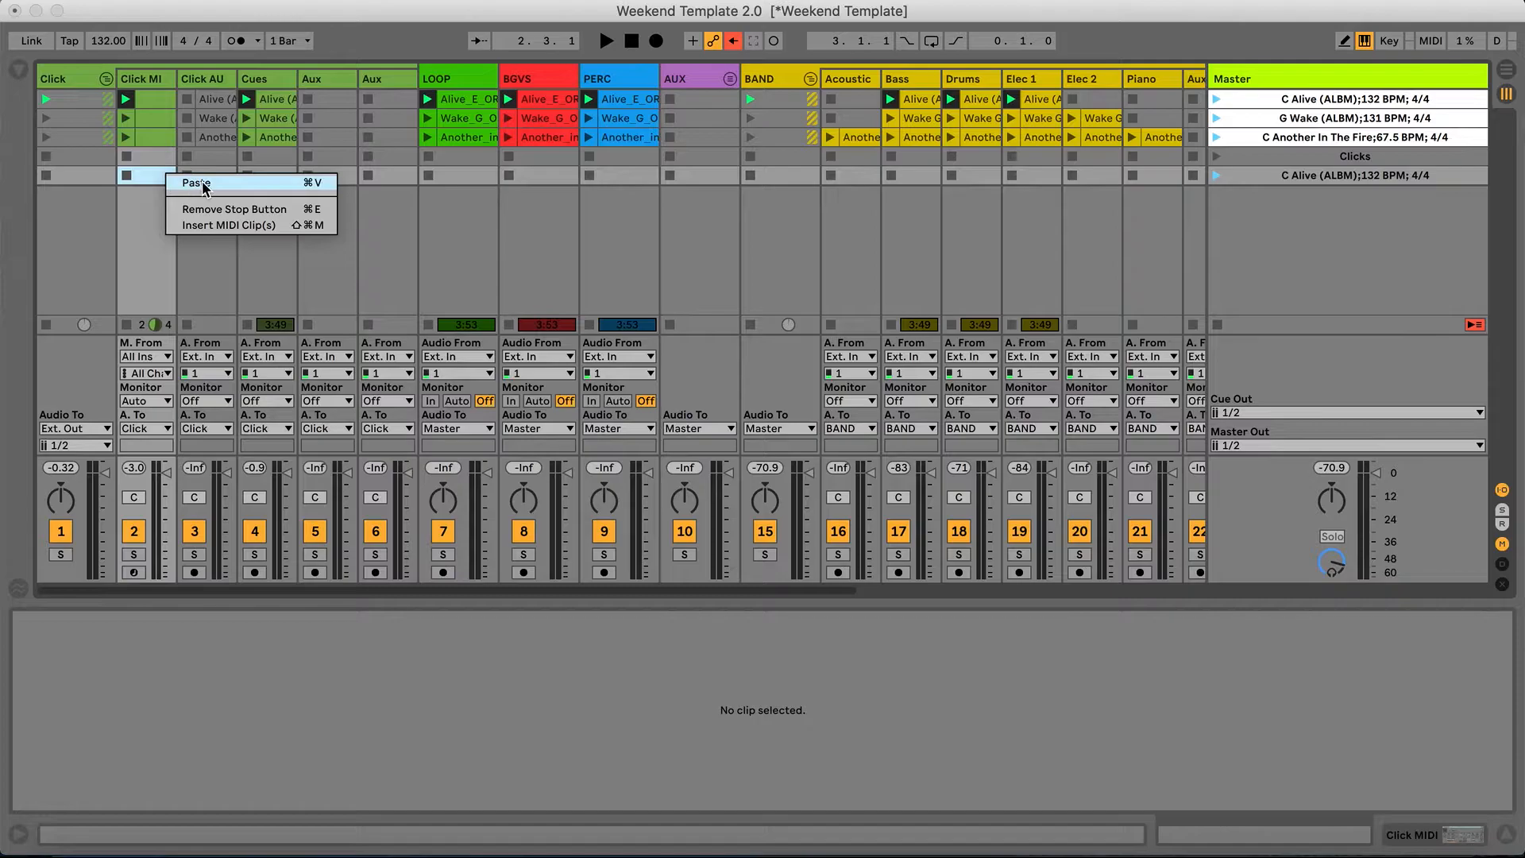
left_click(202, 183)
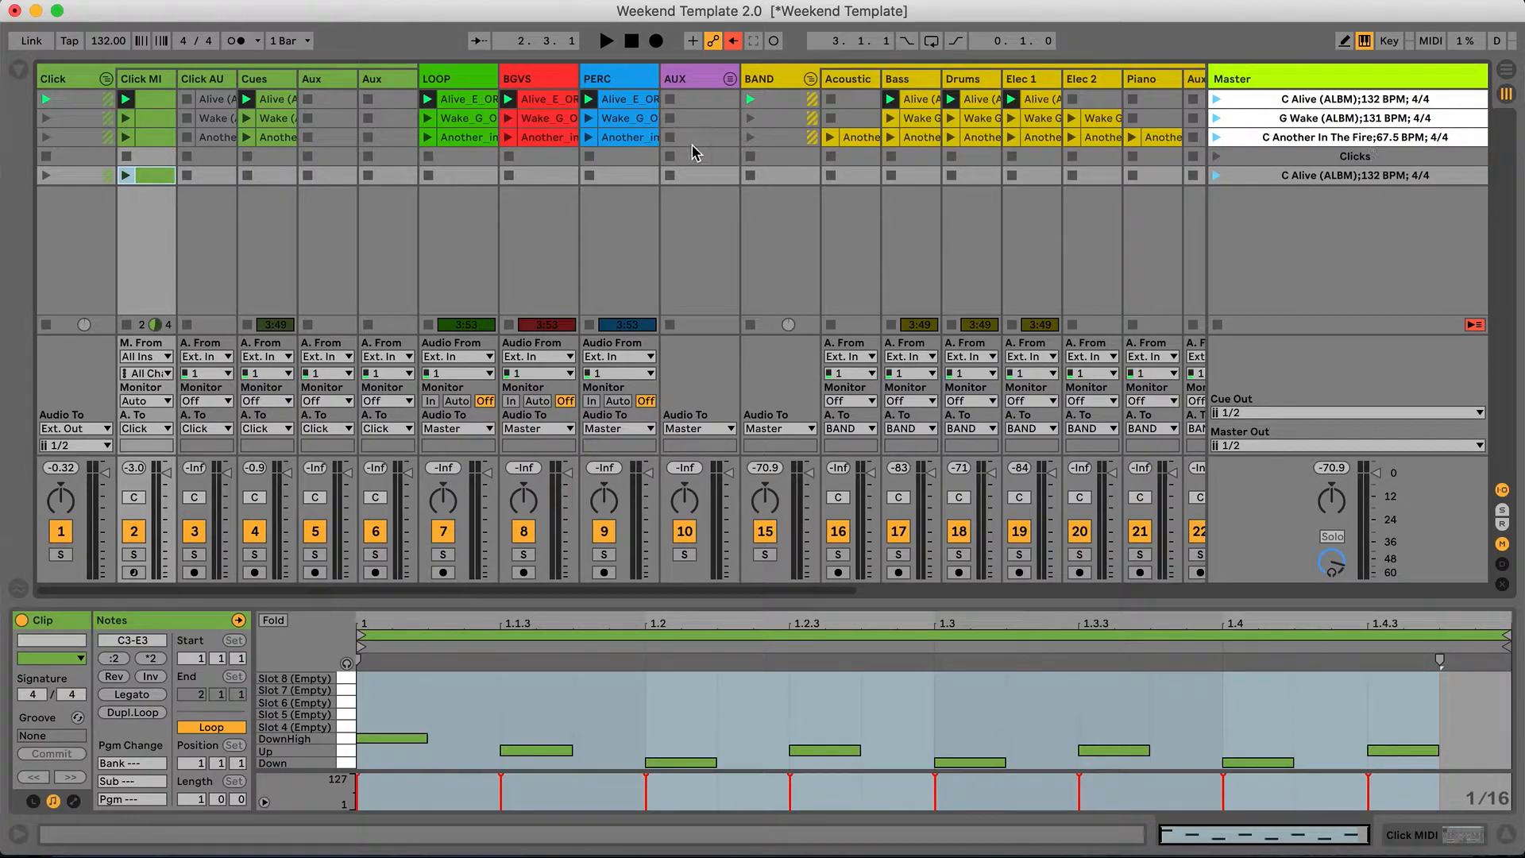
Delete the pasted click clip and create an empty MIDI clip in the same slot.
key("Delete")
double_click(145, 174)
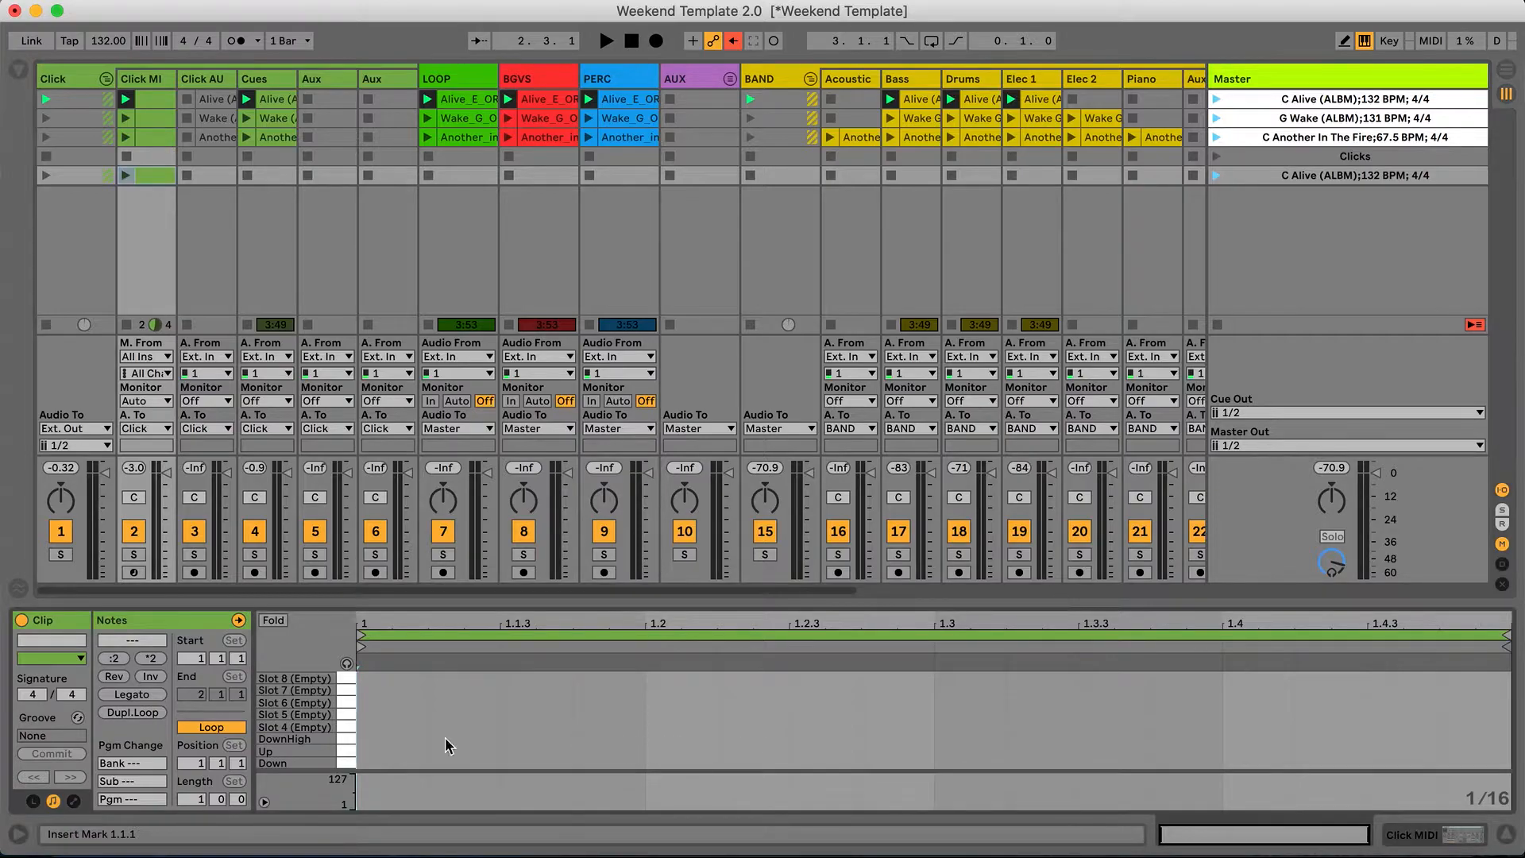
Add a DownHigh note on beat 1 and Down notes on beats 2, 3 and 4 of the empty click clip.
double_click(373, 738)
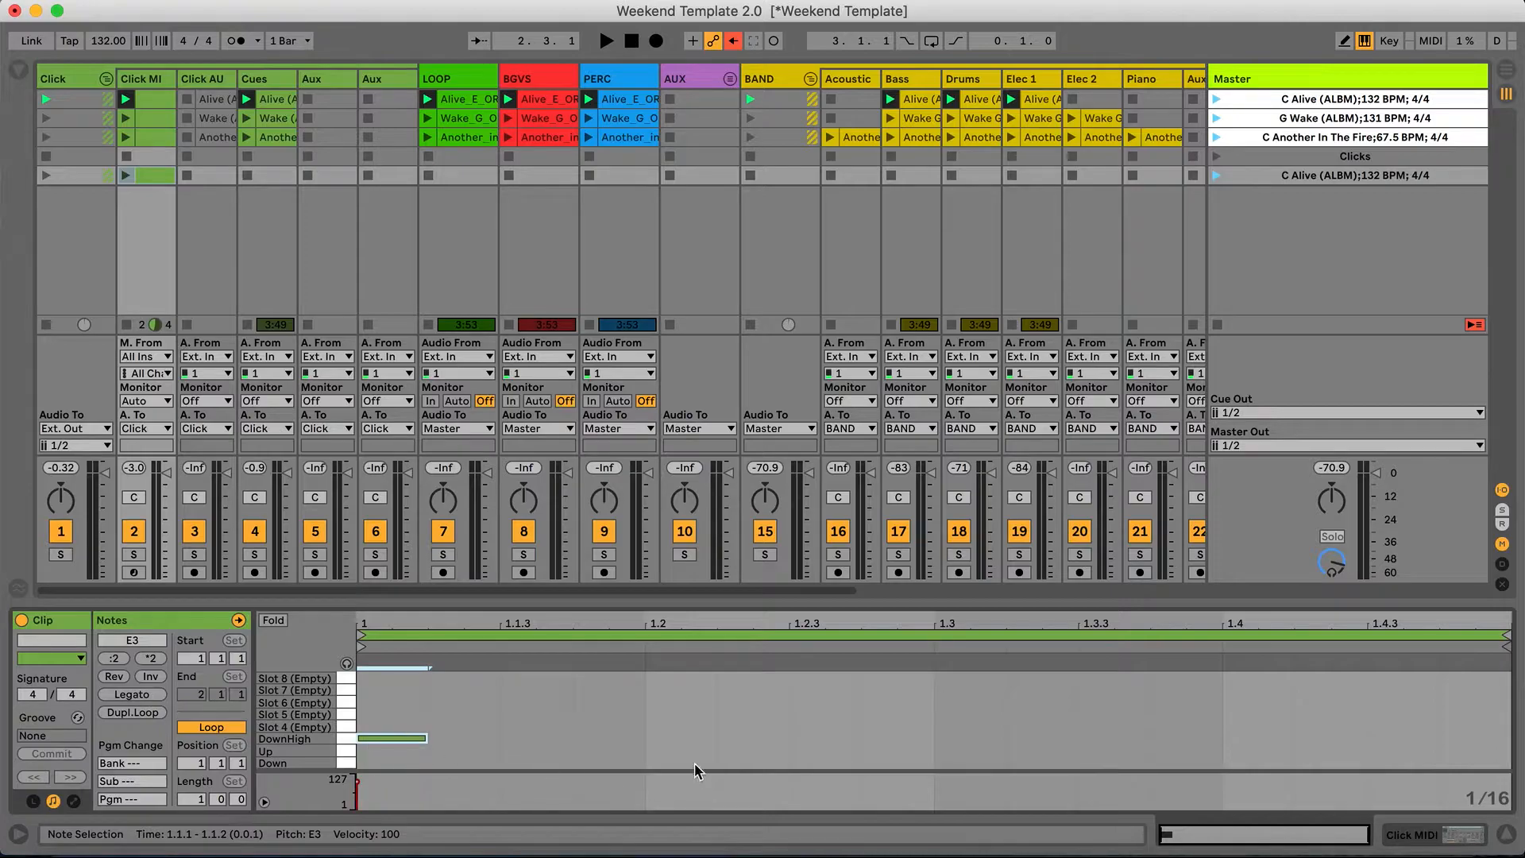
double_click(669, 761)
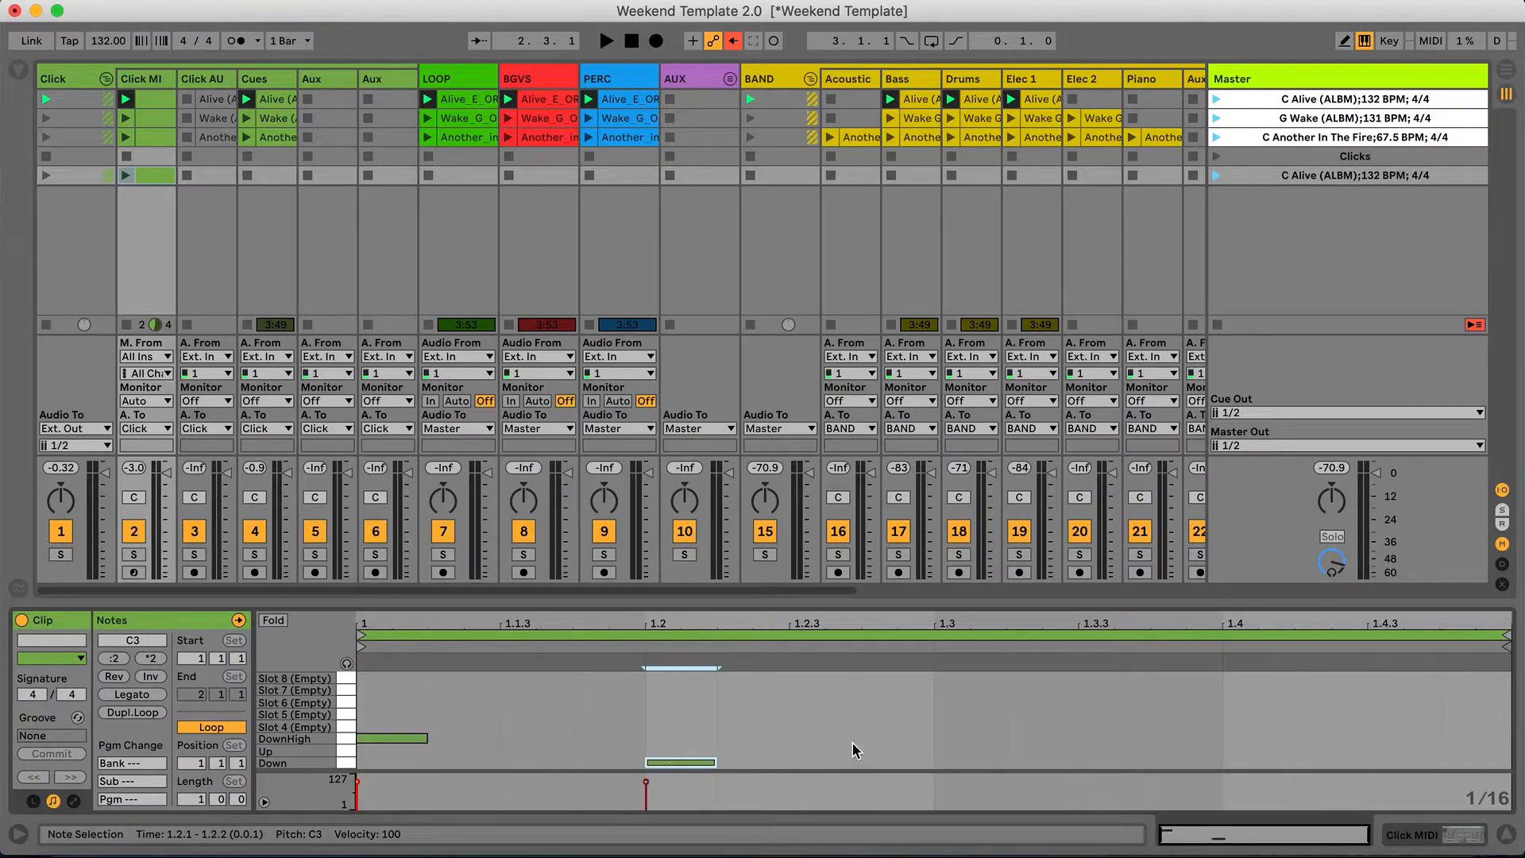
double_click(983, 761)
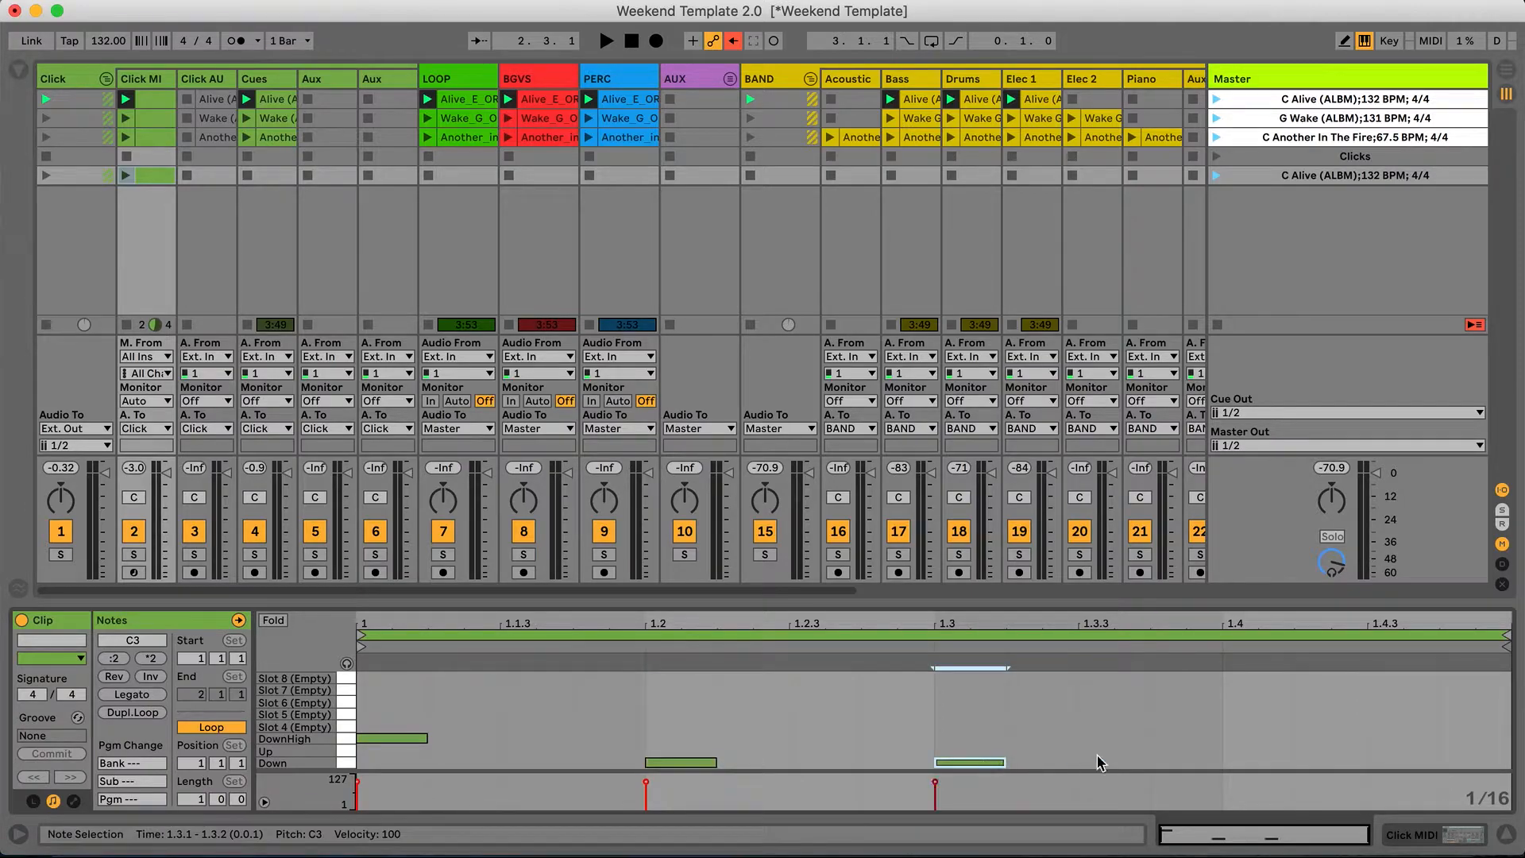
left_click(1266, 761)
double_click(1265, 761)
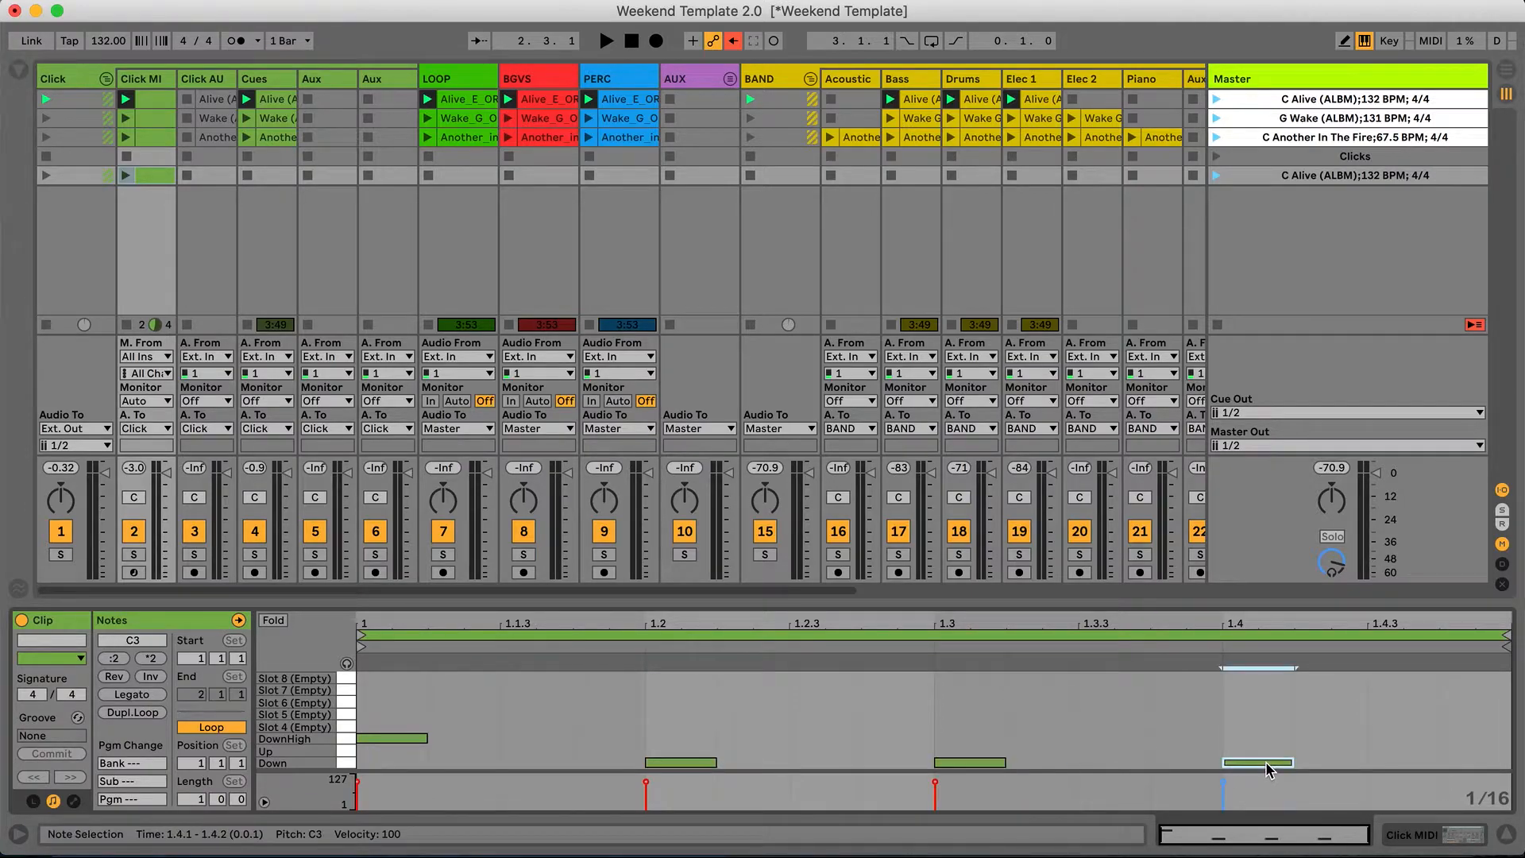
Add Up notes on the off-beats at 1.1.3, 1.2.3, 1.3.3 and 1.4.3 in the click clip.
double_click(540, 750)
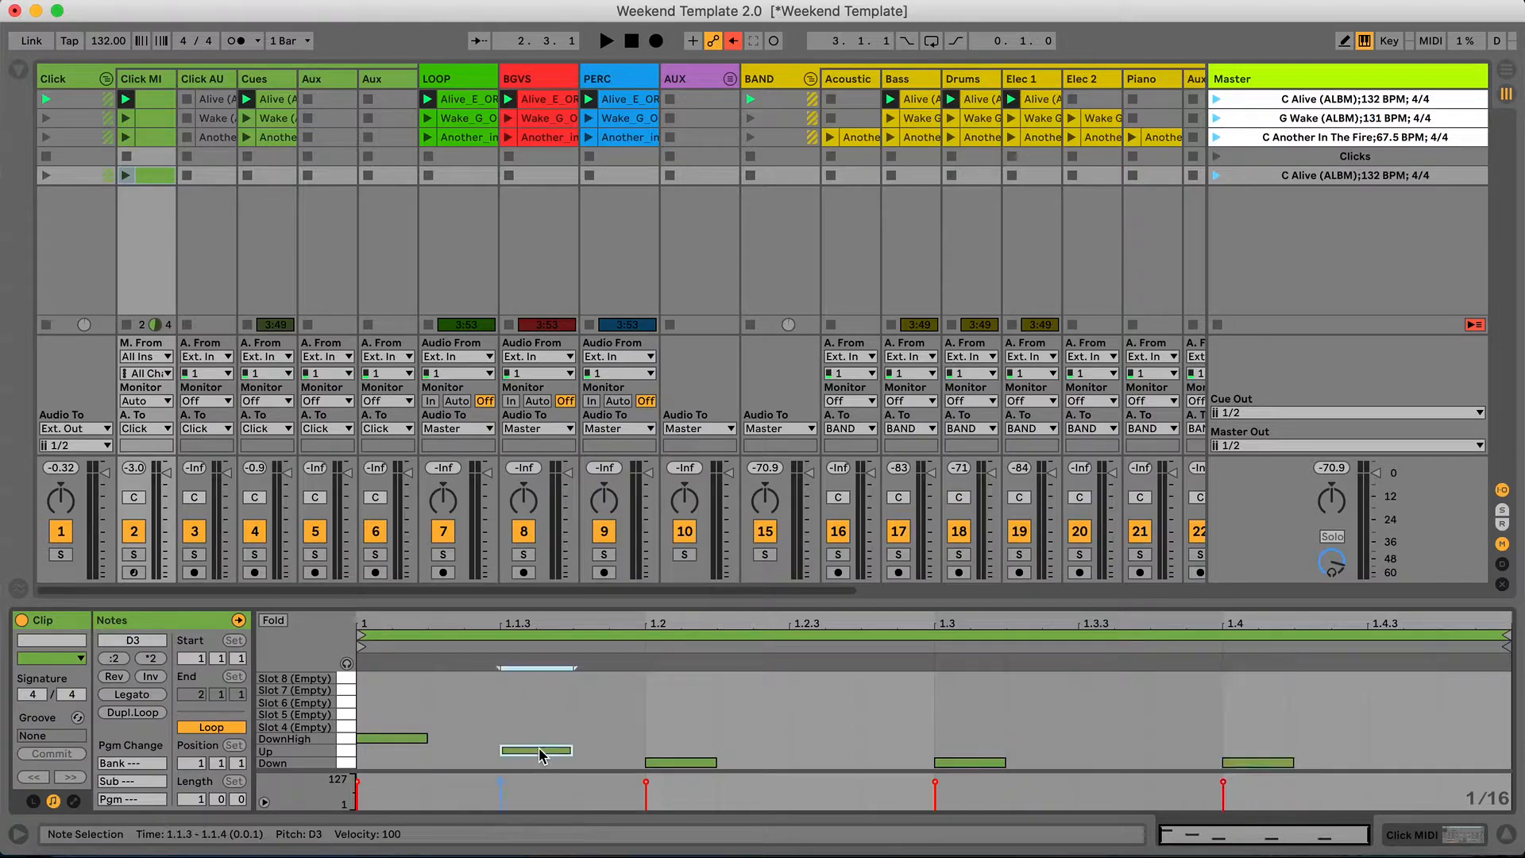
double_click(823, 751)
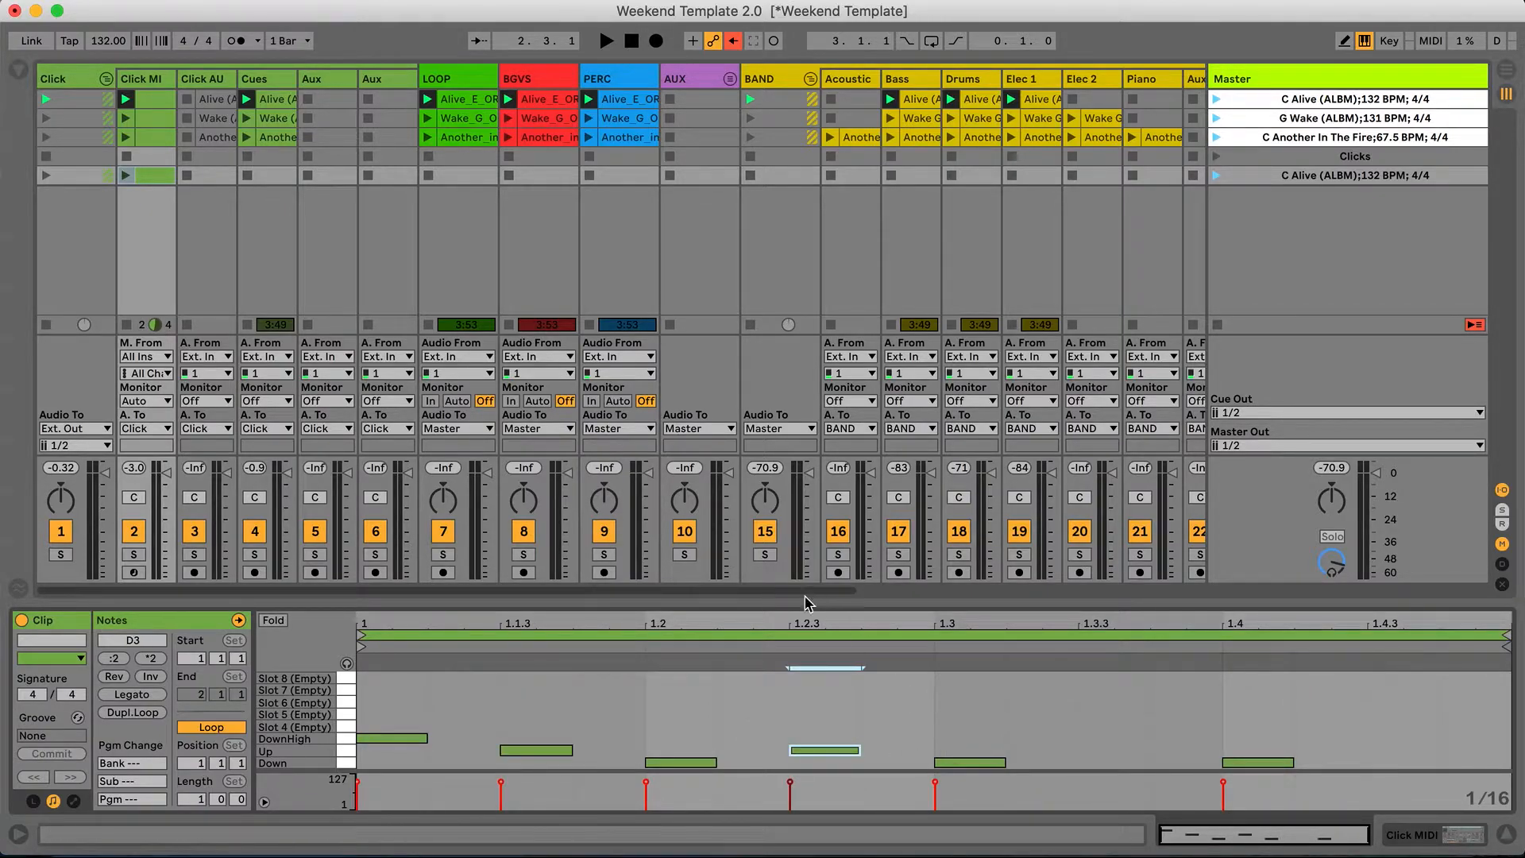
double_click(1096, 750)
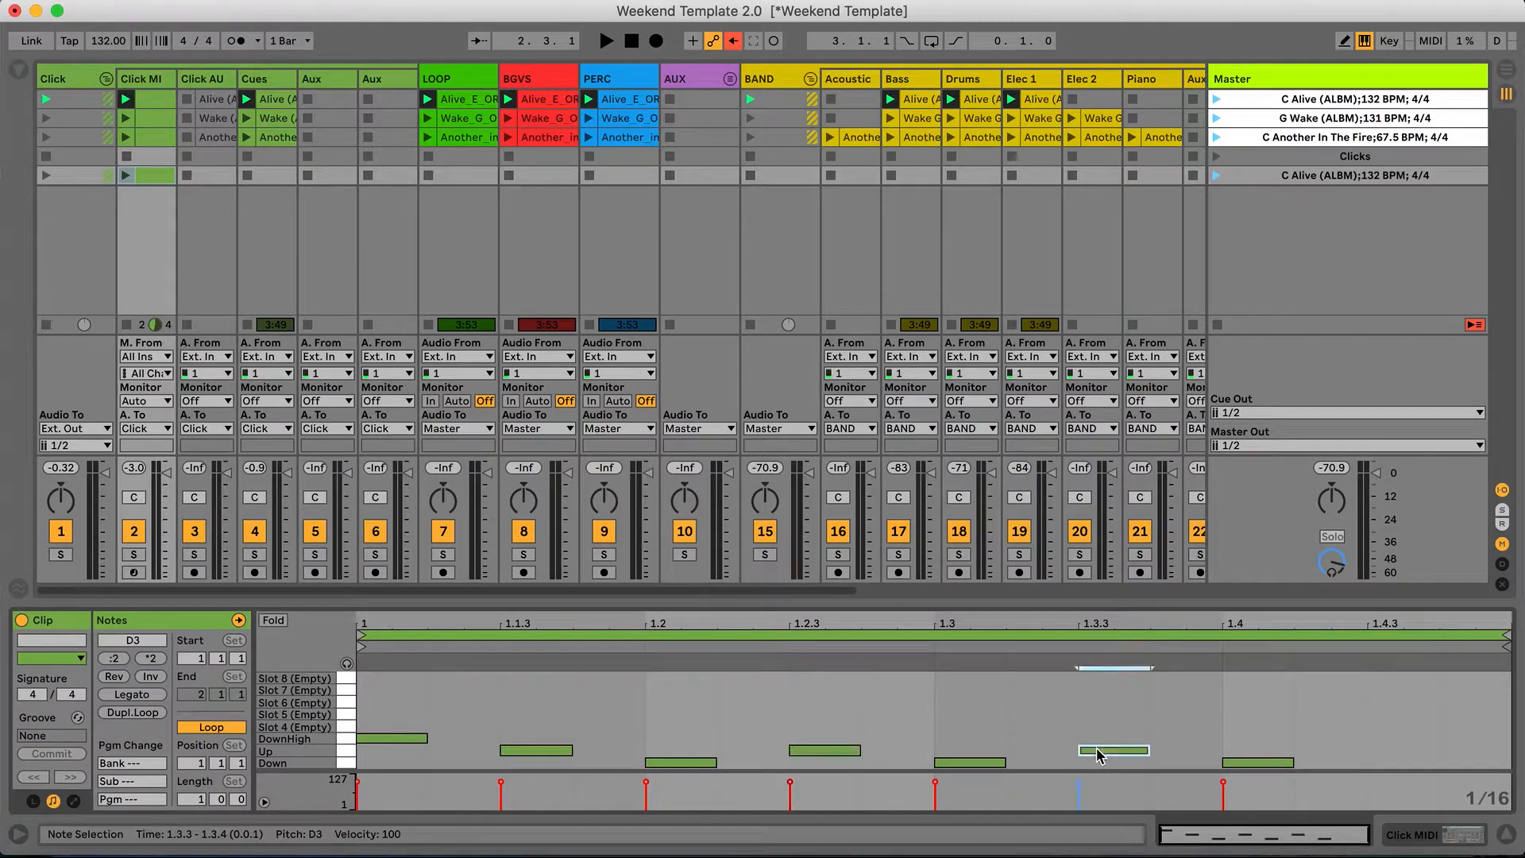
left_click(1395, 751)
double_click(1396, 749)
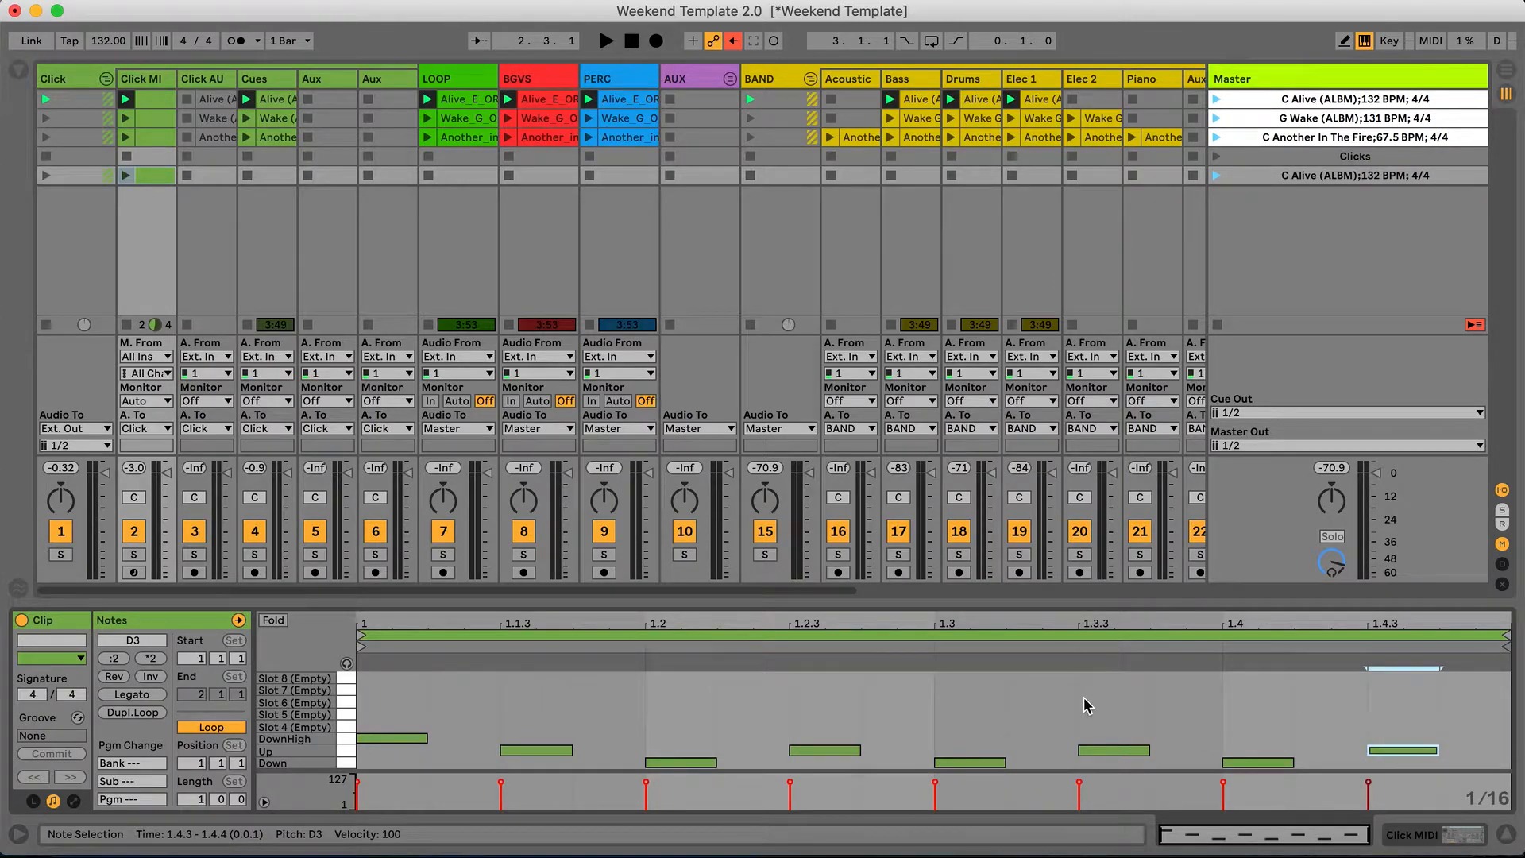
Set the velocity of all click notes to 127 and launch the Alive scene below Clicks.
key("super+a")
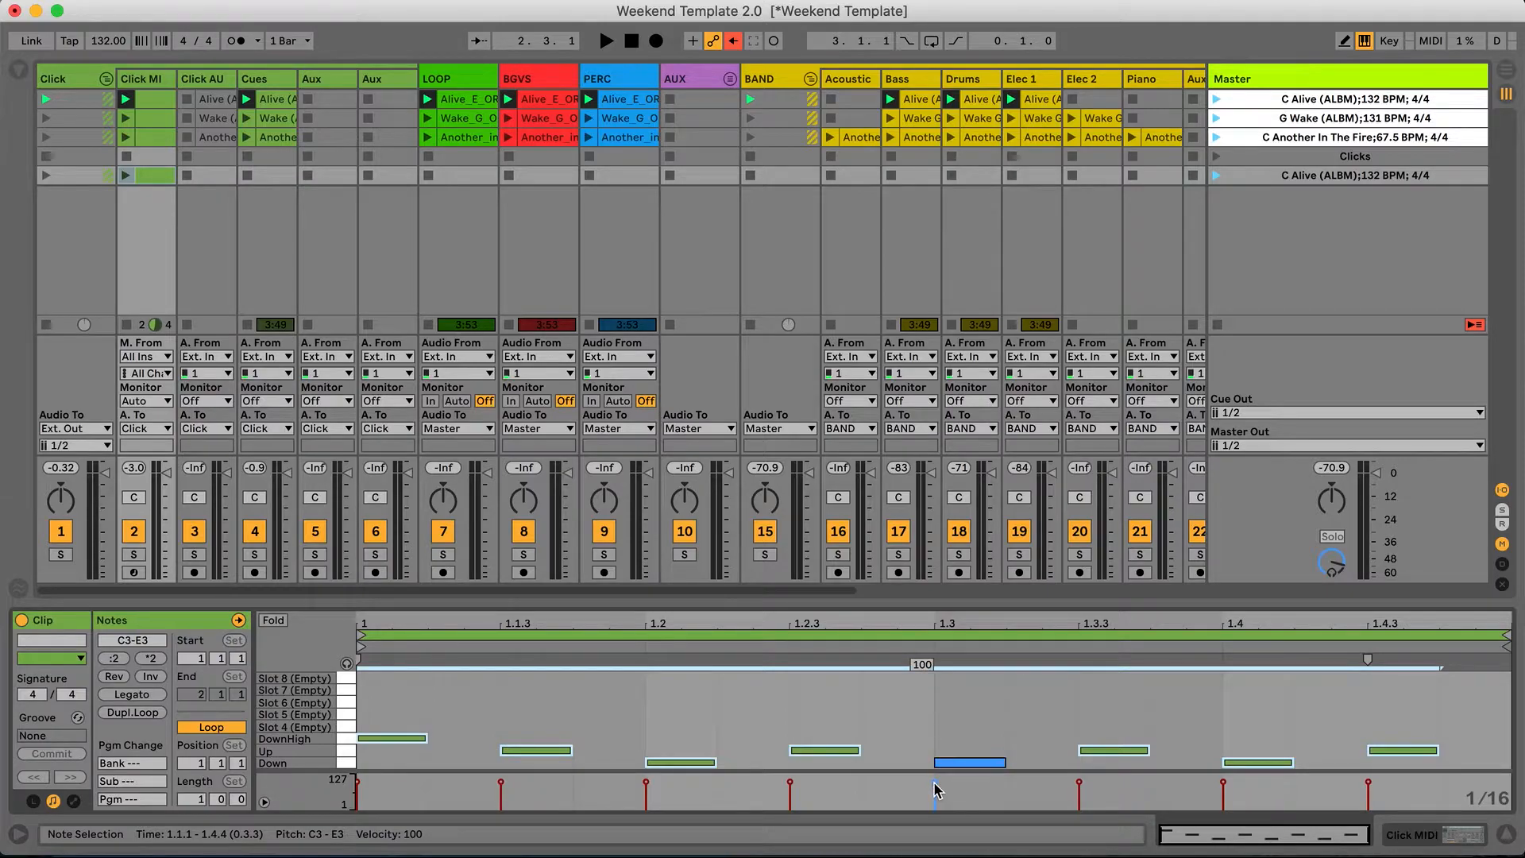
left_click_drag(932, 782, 932, 739)
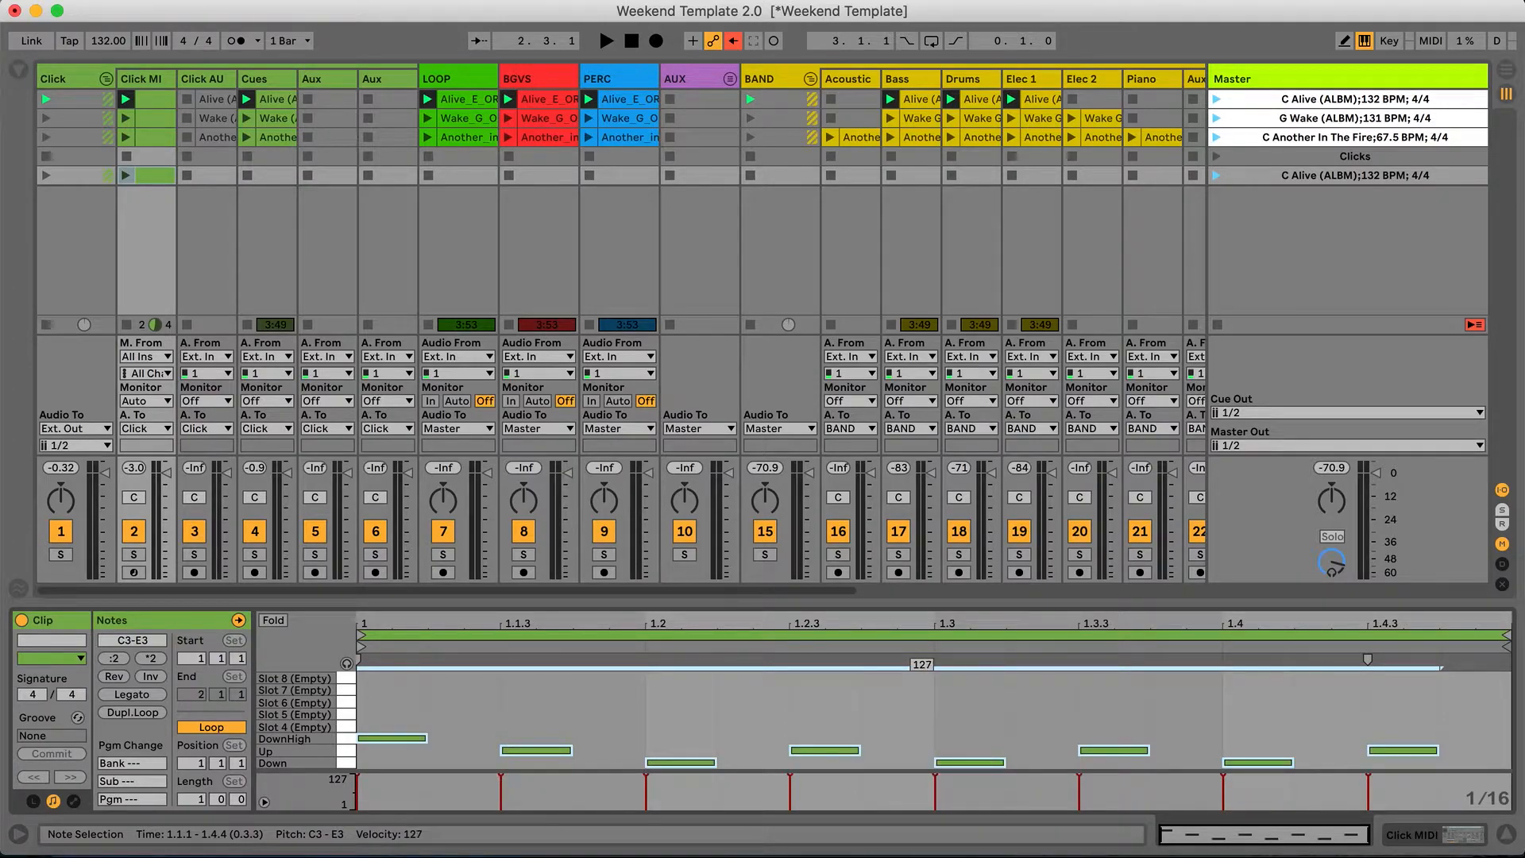
left_click(1215, 175)
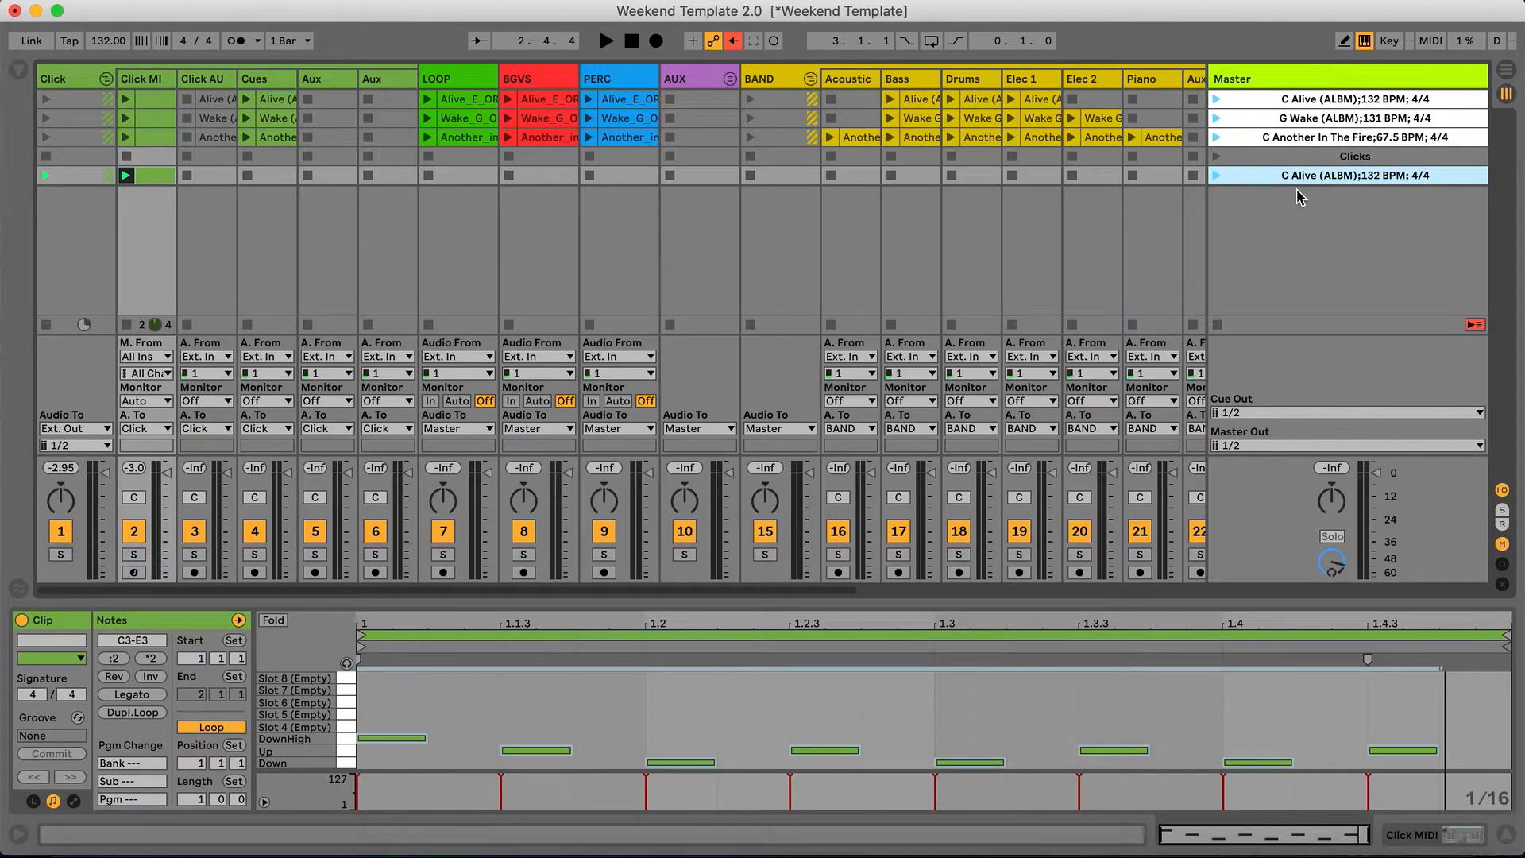
Add empty-slot scenes for G Wake (ALBM);131 BPM; 4/4 and C Another In The Fire;67.5 BPM; 4/4 below the Alive click scene.
left_click(1327, 115)
key("super+i")
left_click_drag(1327, 135, 1323, 230)
left_click(1339, 141)
key("super+i")
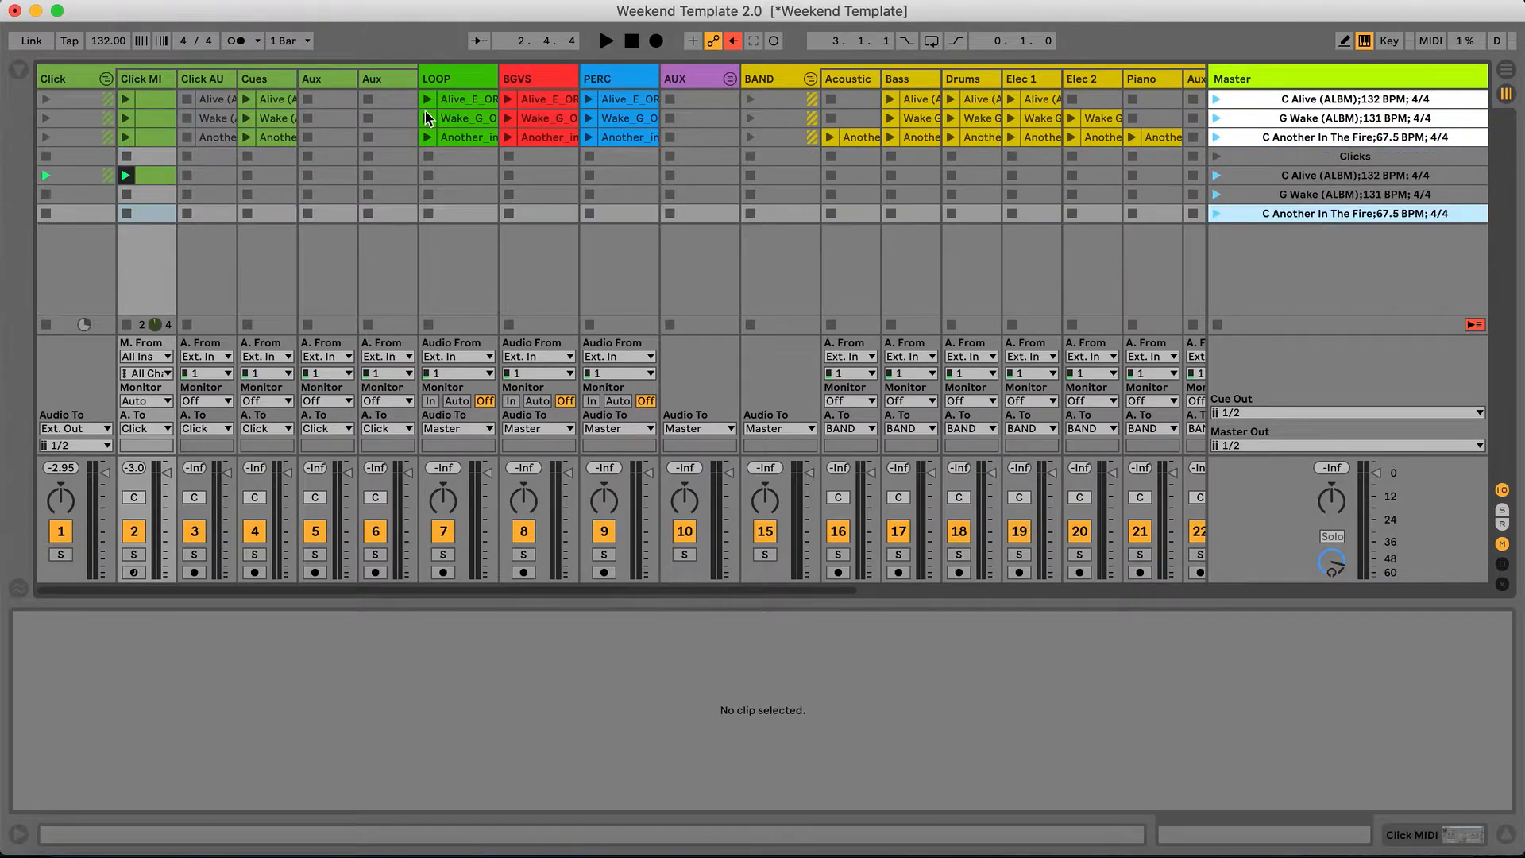
Copy the Click MIDI clips of Wake and Another In The Fire into their matching scenes below Clicks.
left_click(165, 119)
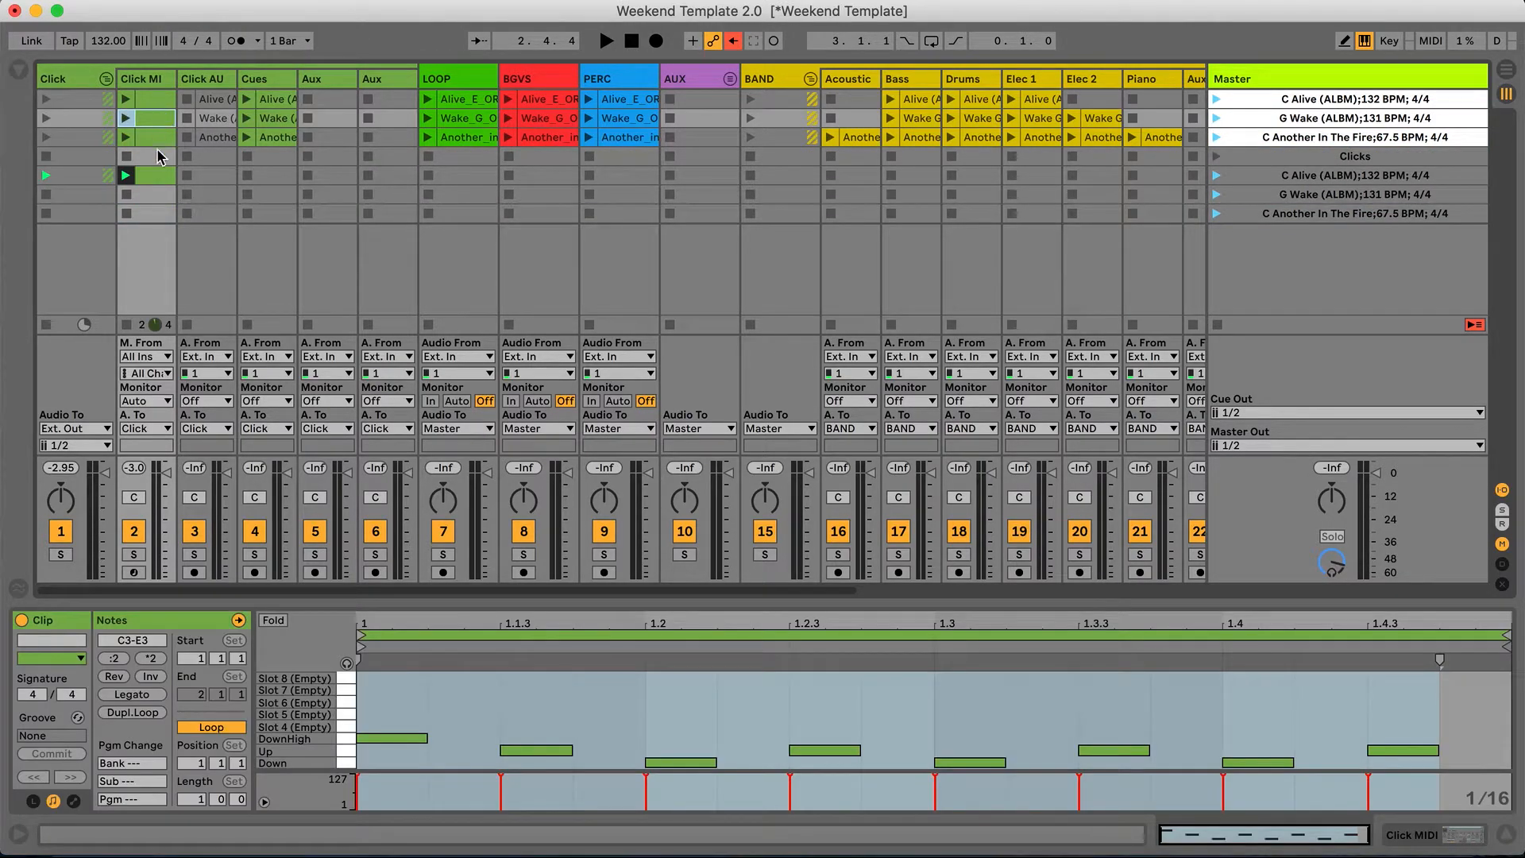
left_click(155, 200)
key("ctrl+v")
left_click(167, 143)
left_click_drag(167, 145, 164, 213)
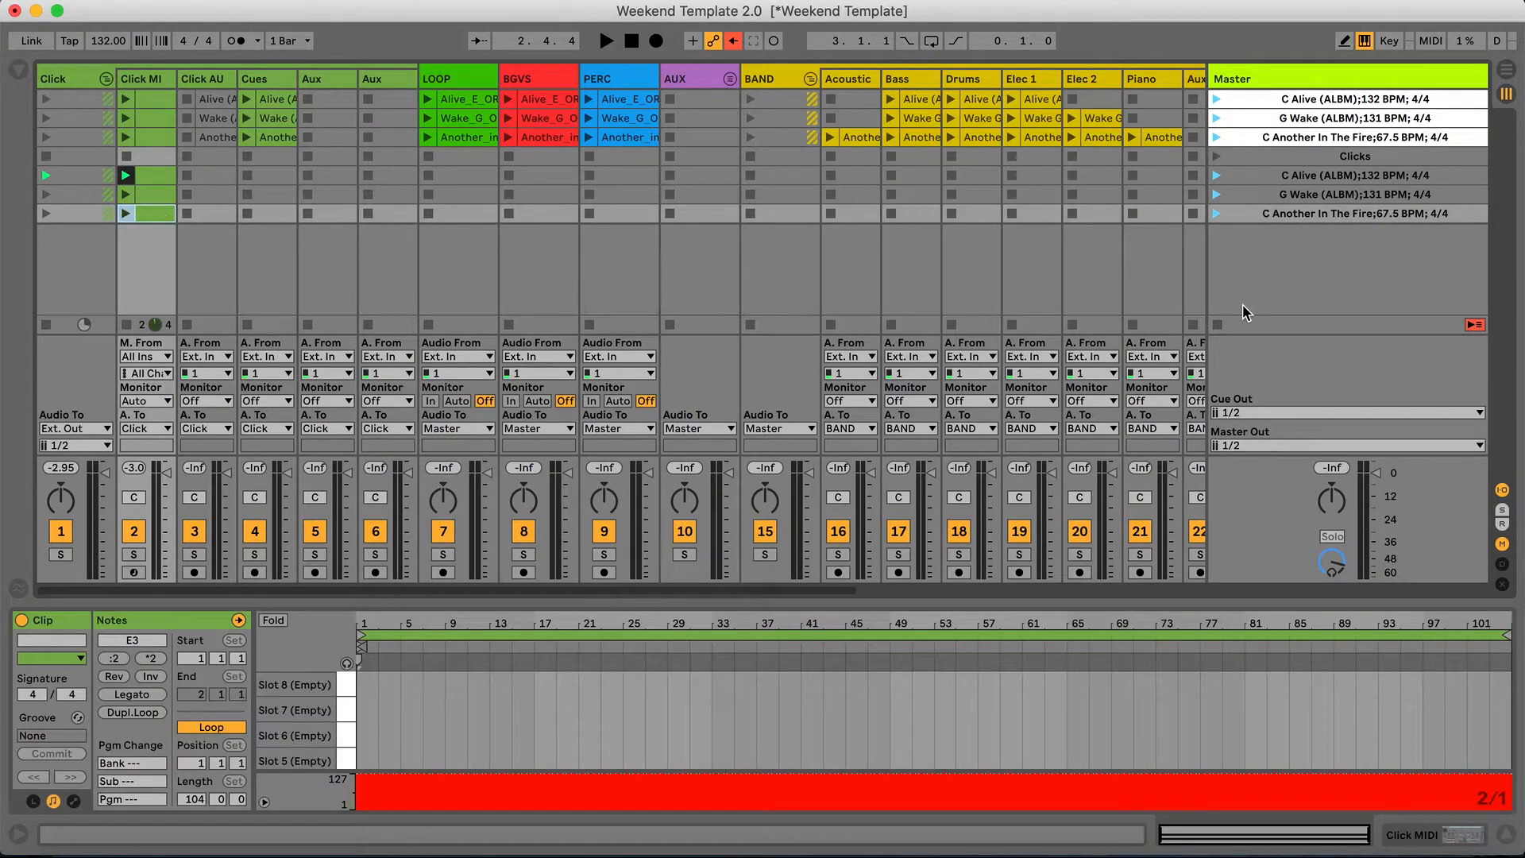
Add an empty scene named SET above the first Alive scene and color it red.
left_click(1363, 222)
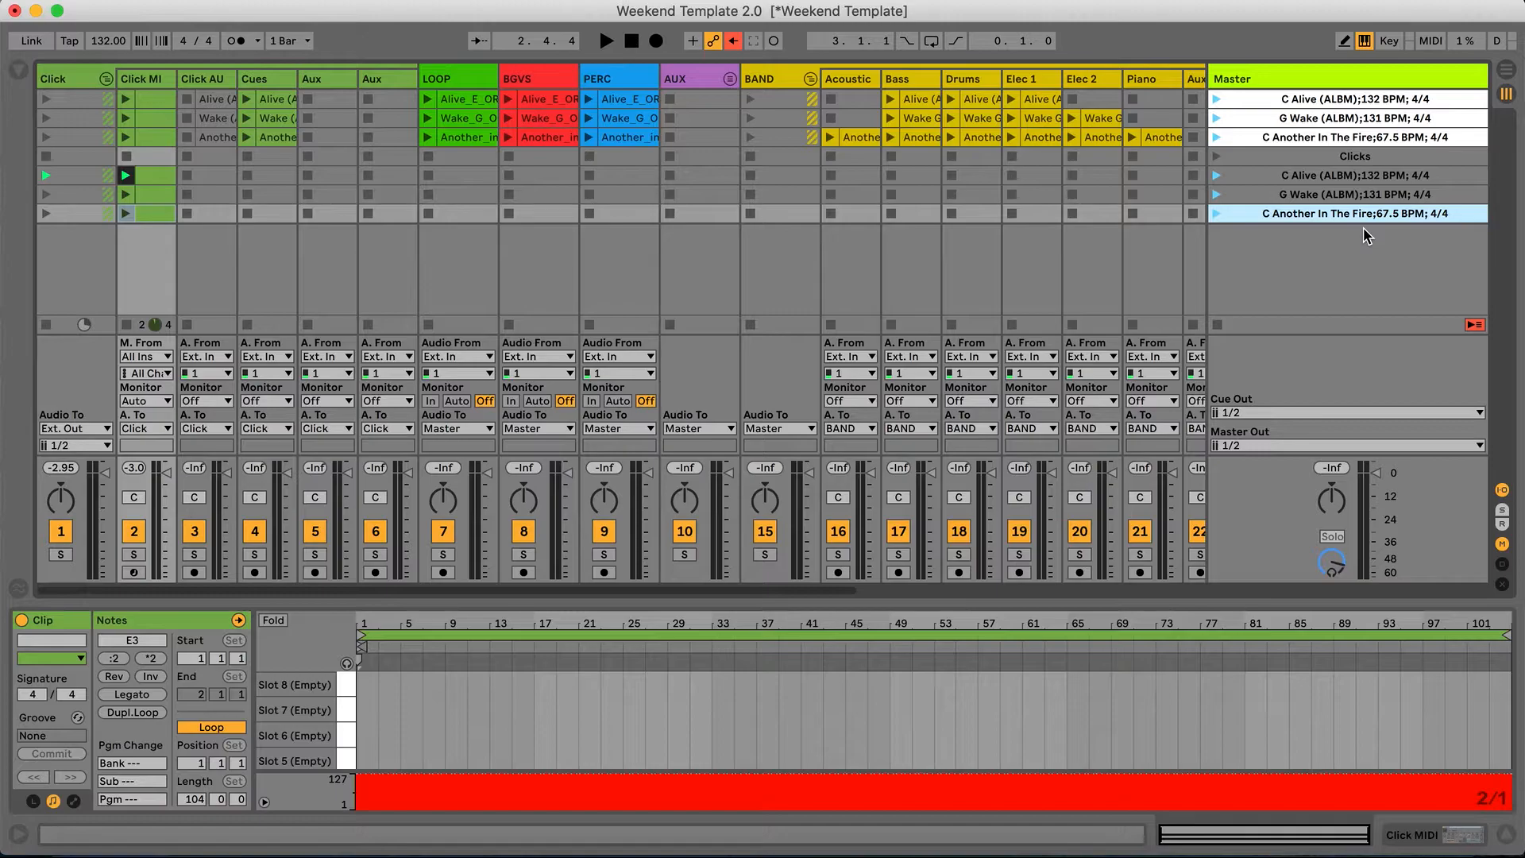
key("super+d")
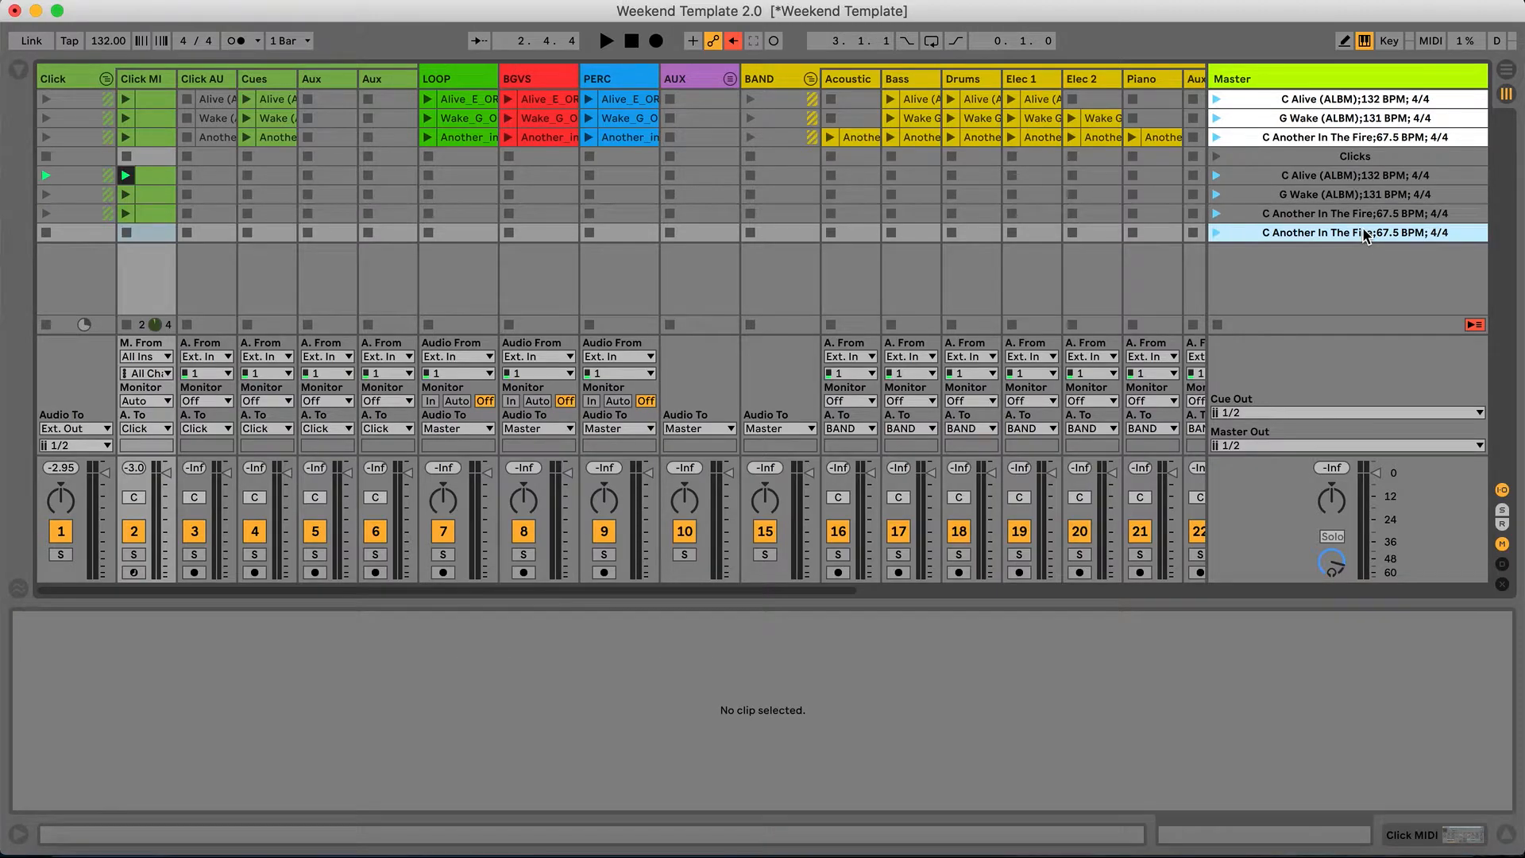
key("super+r")
type("S")
left_click_drag(1363, 232, 1359, 97)
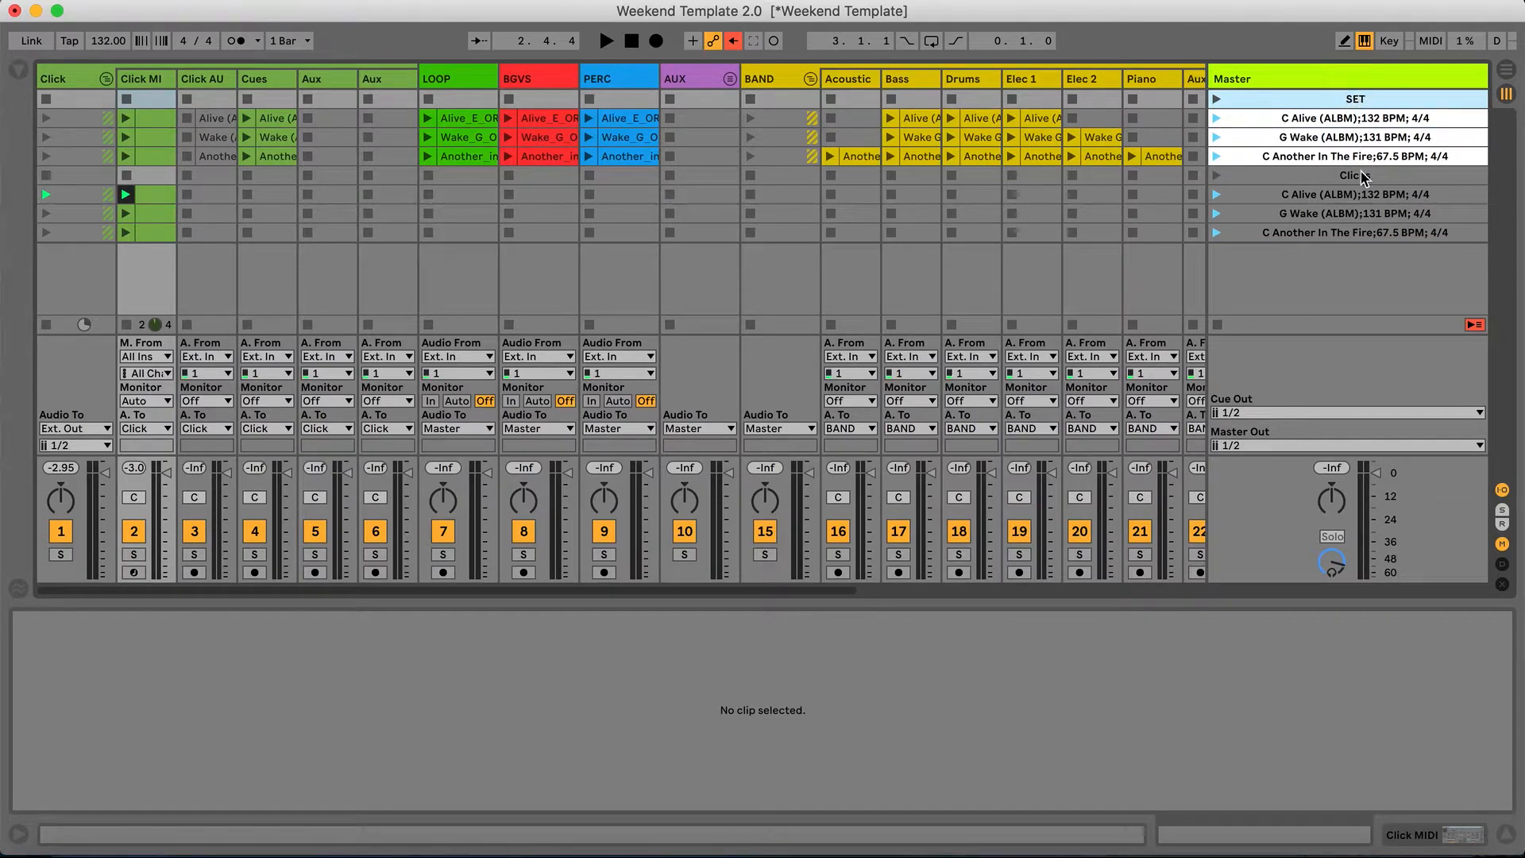
right_click(1378, 99)
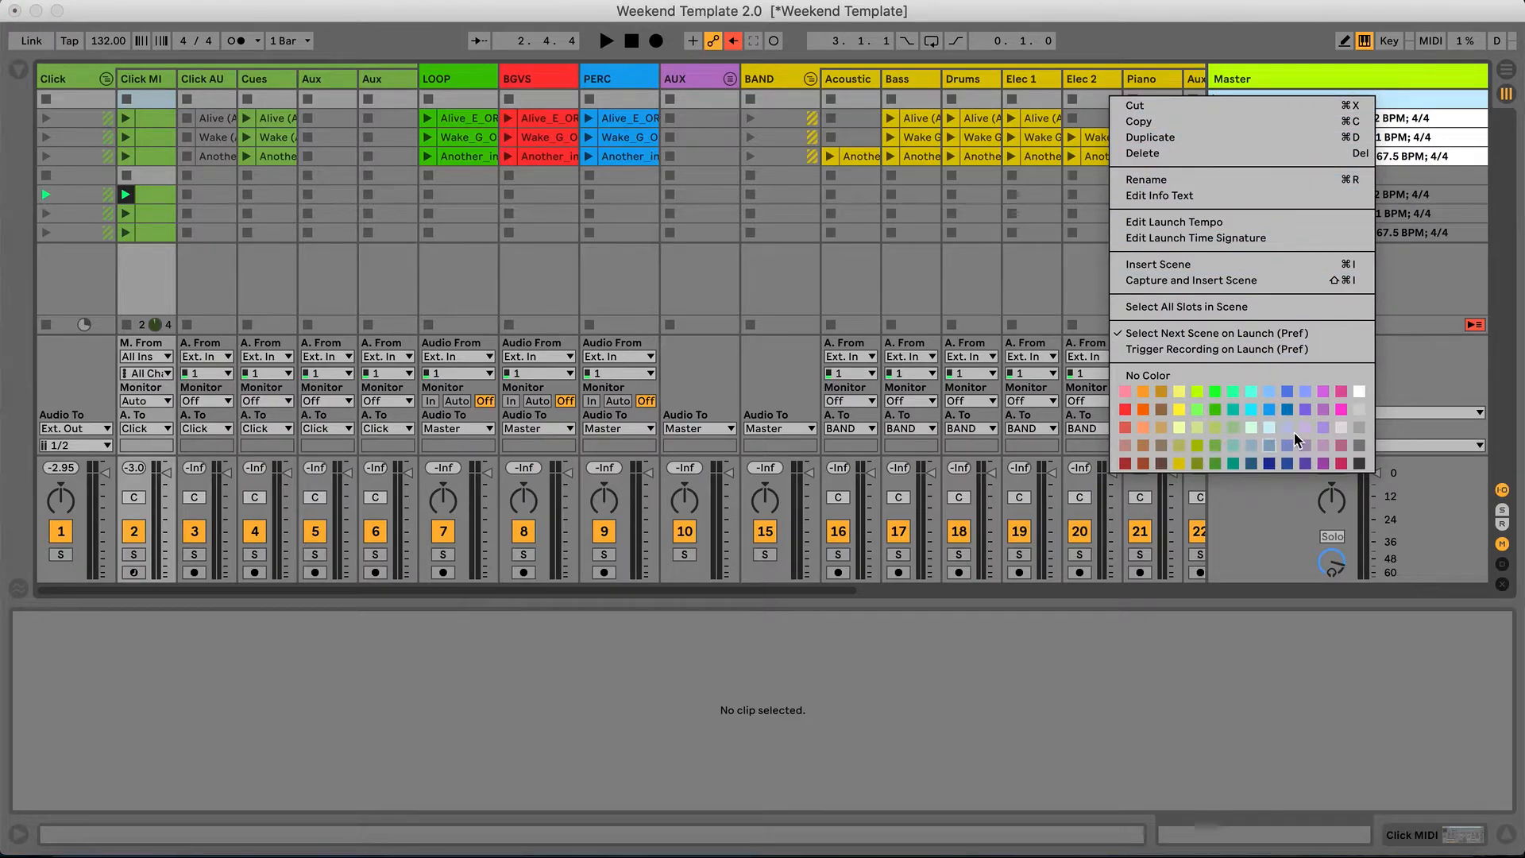
left_click(1126, 411)
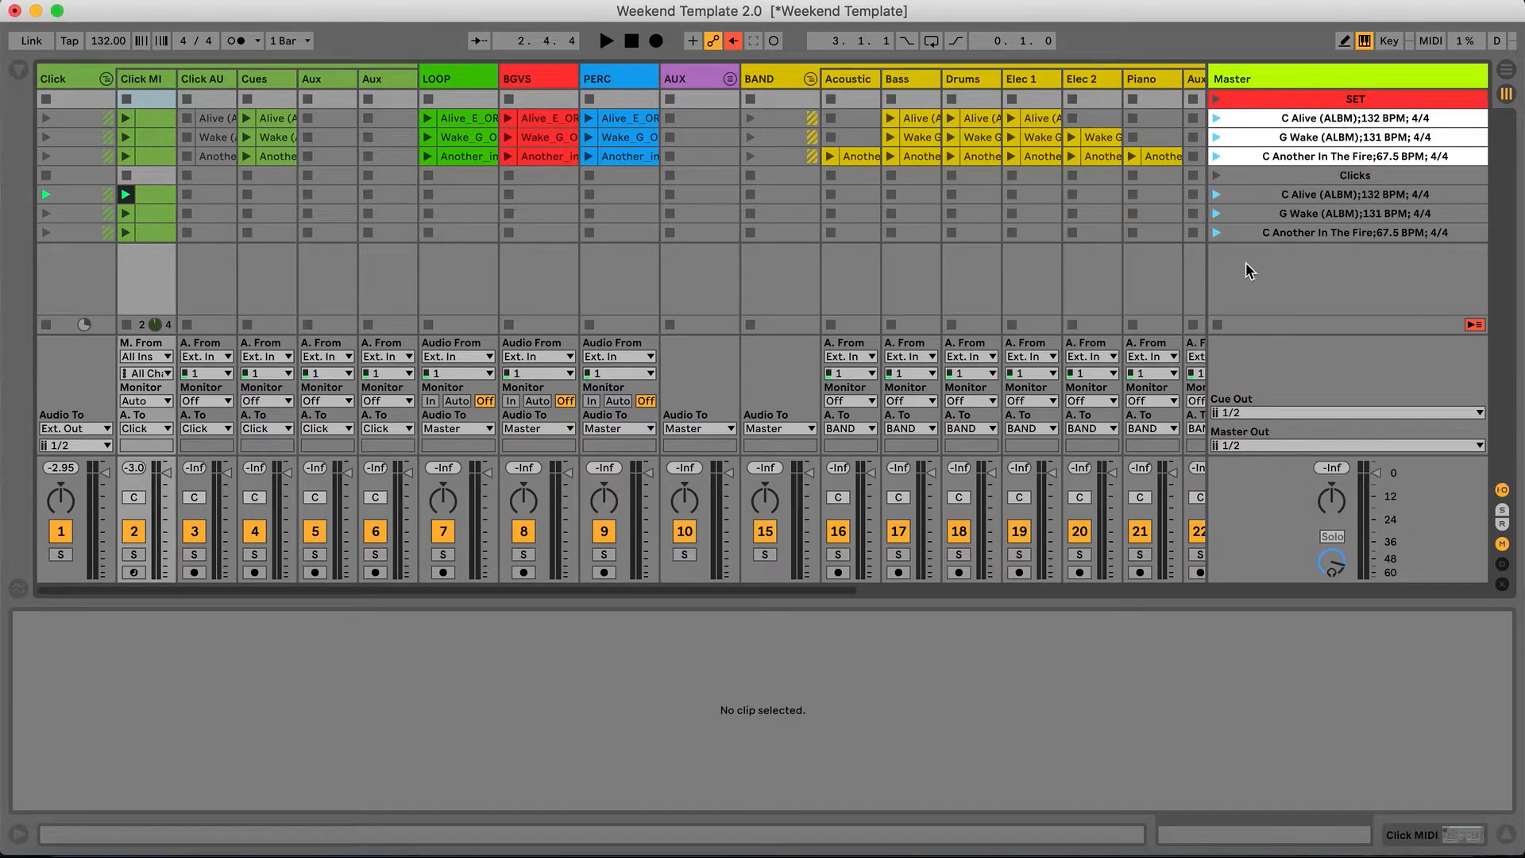
Color the three song scenes under SET white.
left_click(1383, 121)
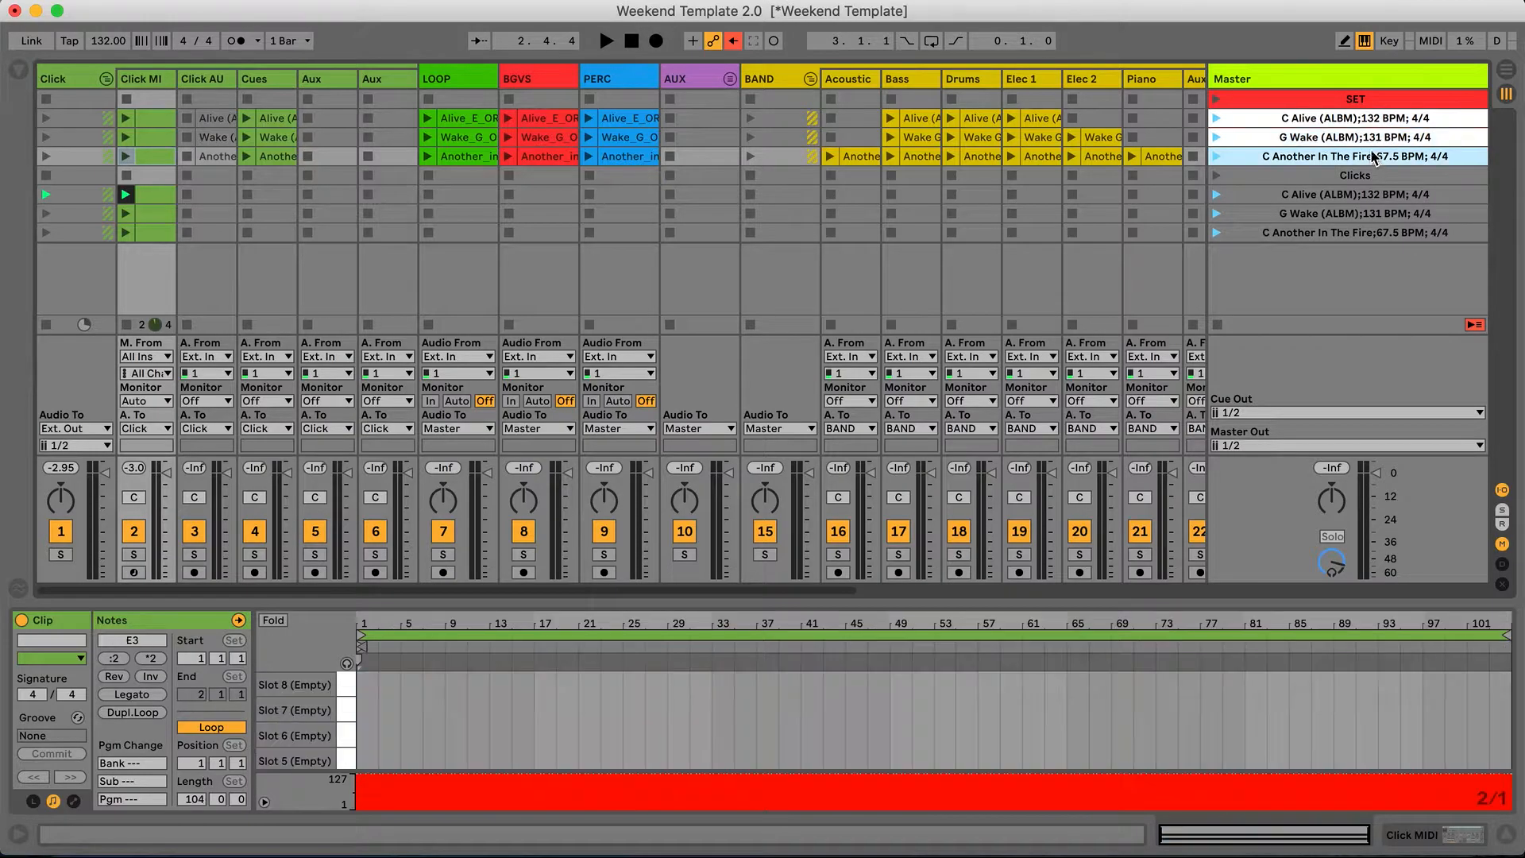
left_click(1377, 156, "shift")
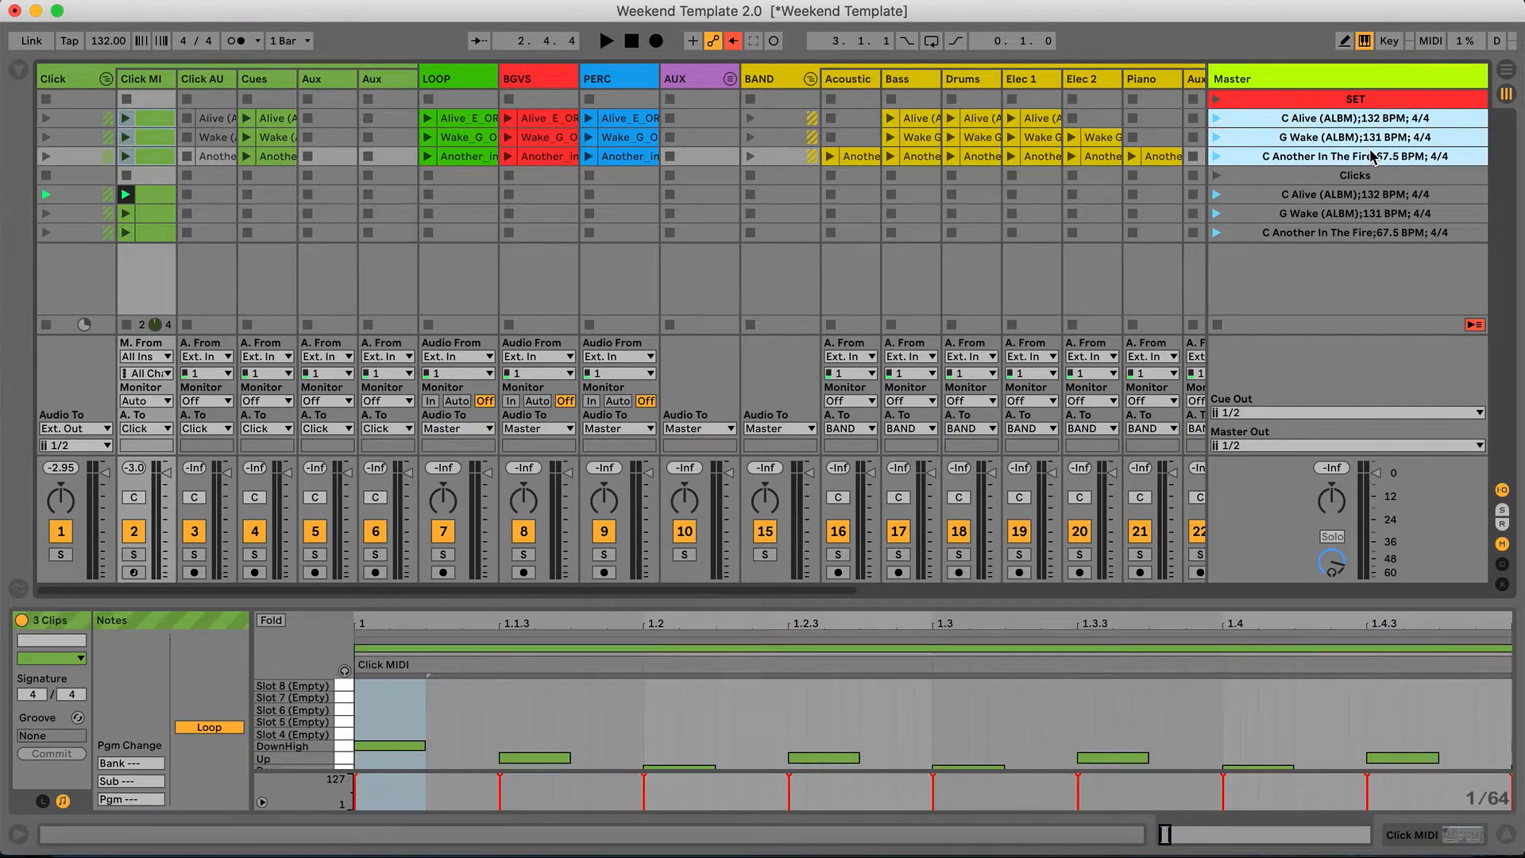
right_click(1369, 155)
left_click(1353, 363)
Color the Clicks scene orange and the three click scenes below it yellow.
right_click(1370, 176)
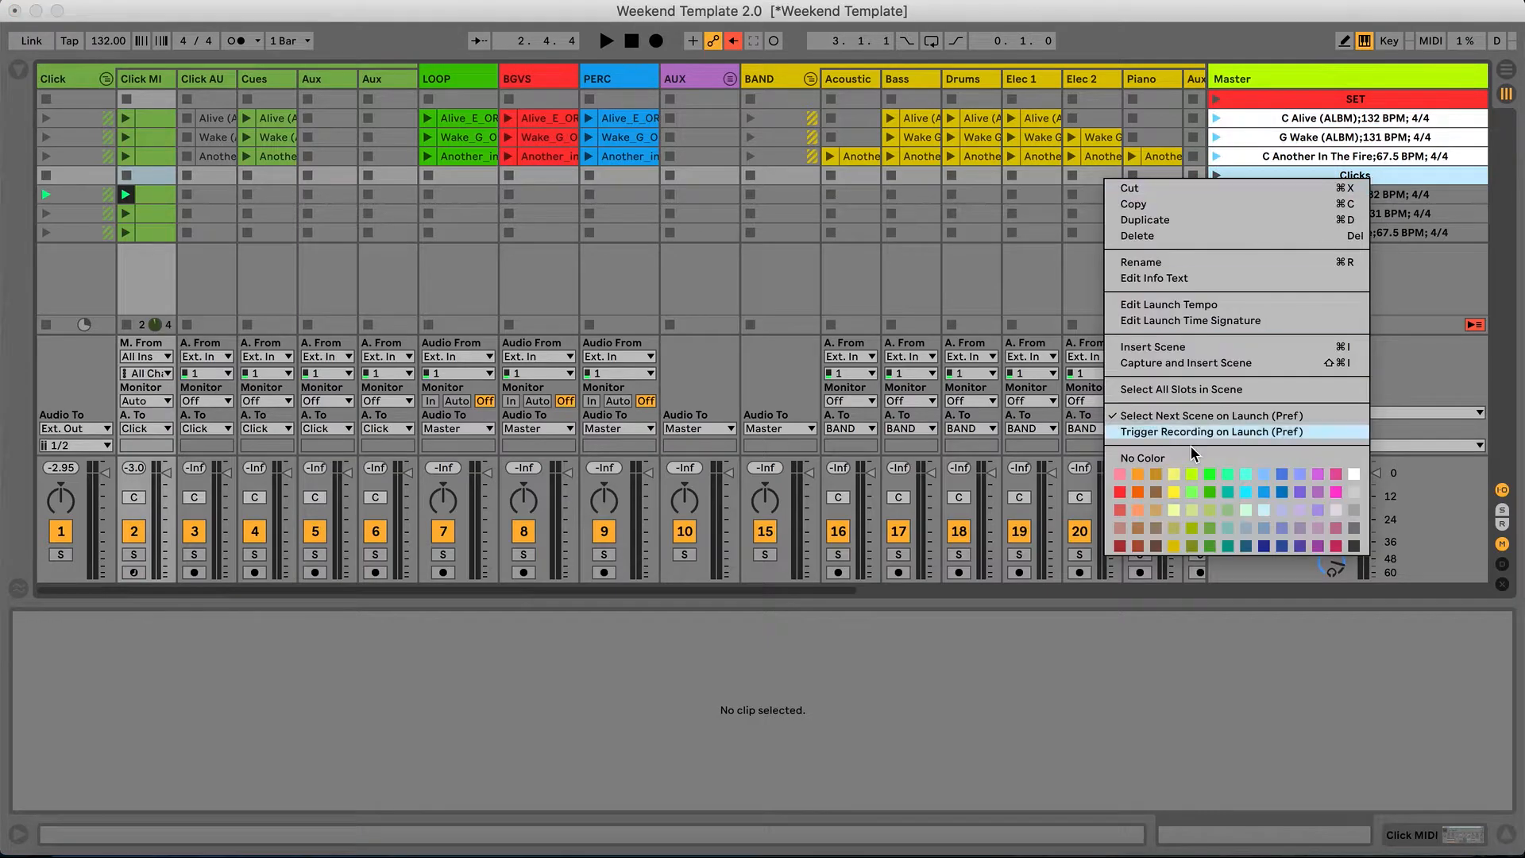
left_click(1149, 472)
left_click(1305, 197)
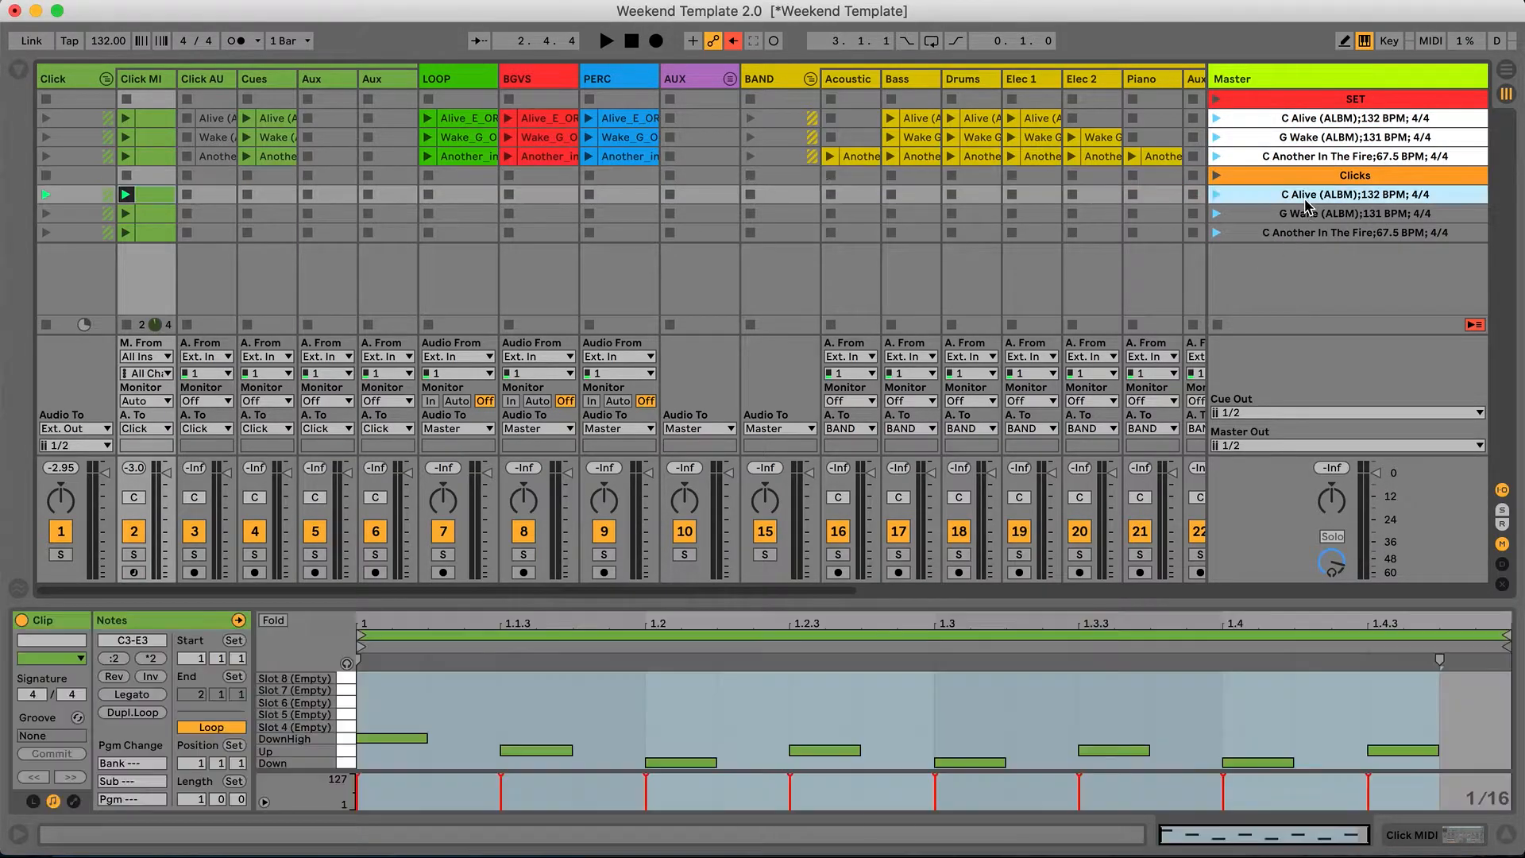
left_click(1307, 232, "shift")
right_click(1308, 232)
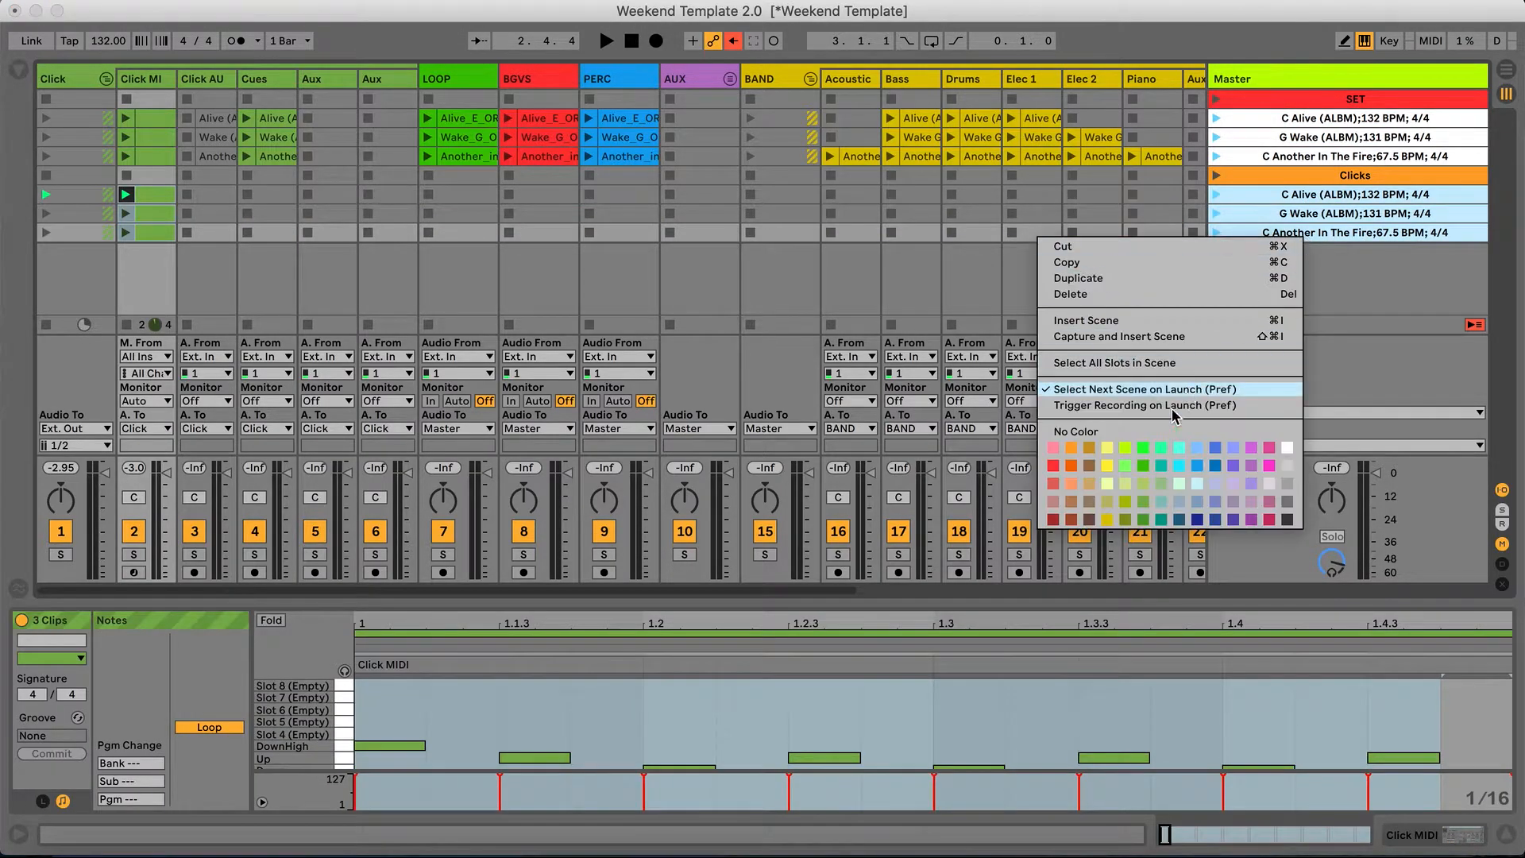
left_click(1112, 464)
Add an empty-slot scene below the last click scene and name it VAMP;67.5 BPM; 4/4.
left_click(1354, 236)
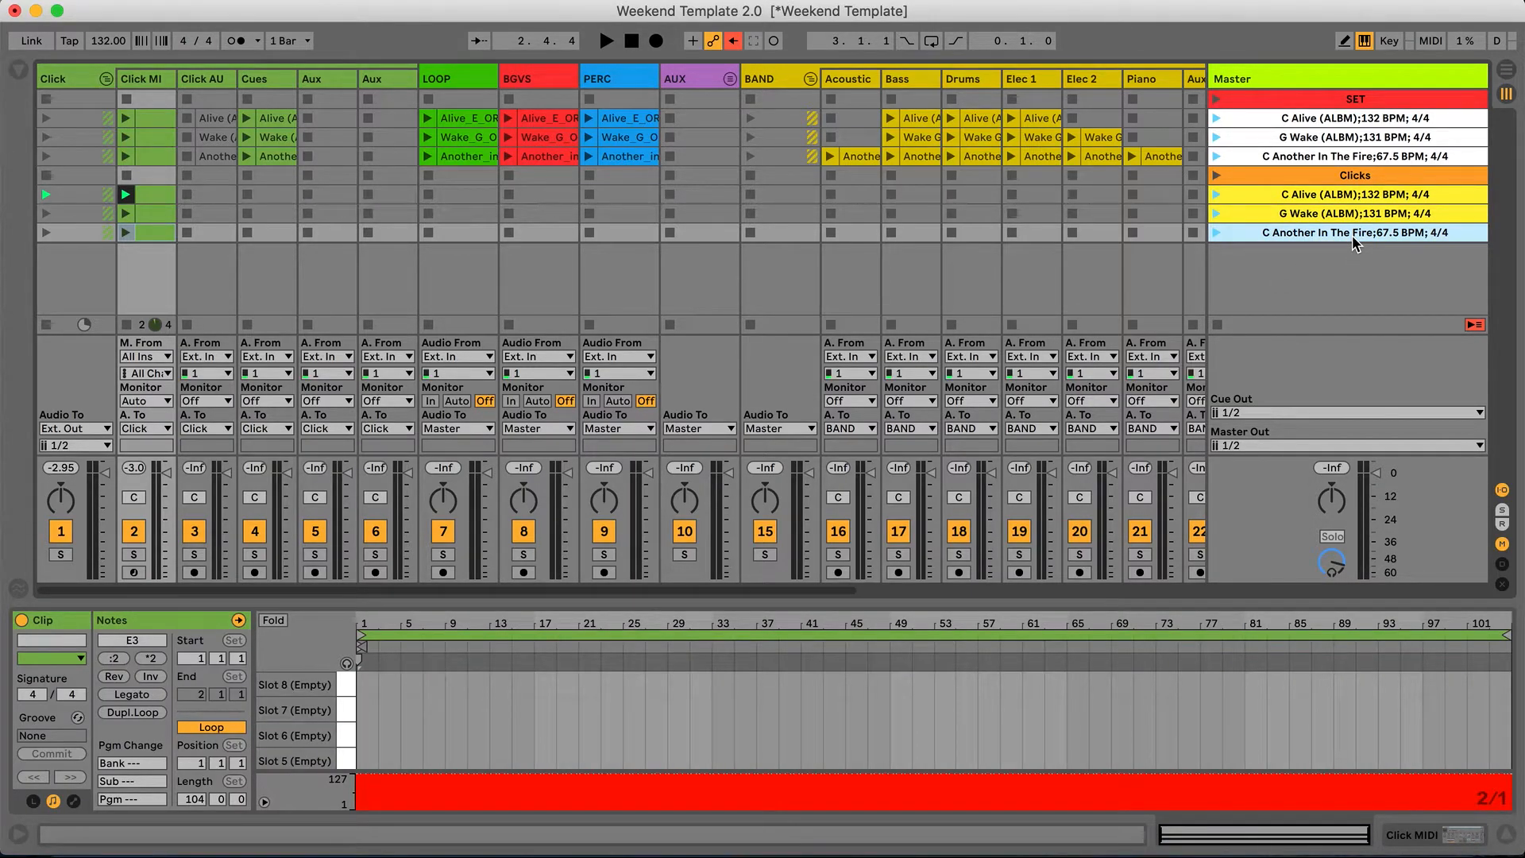
key("super+d")
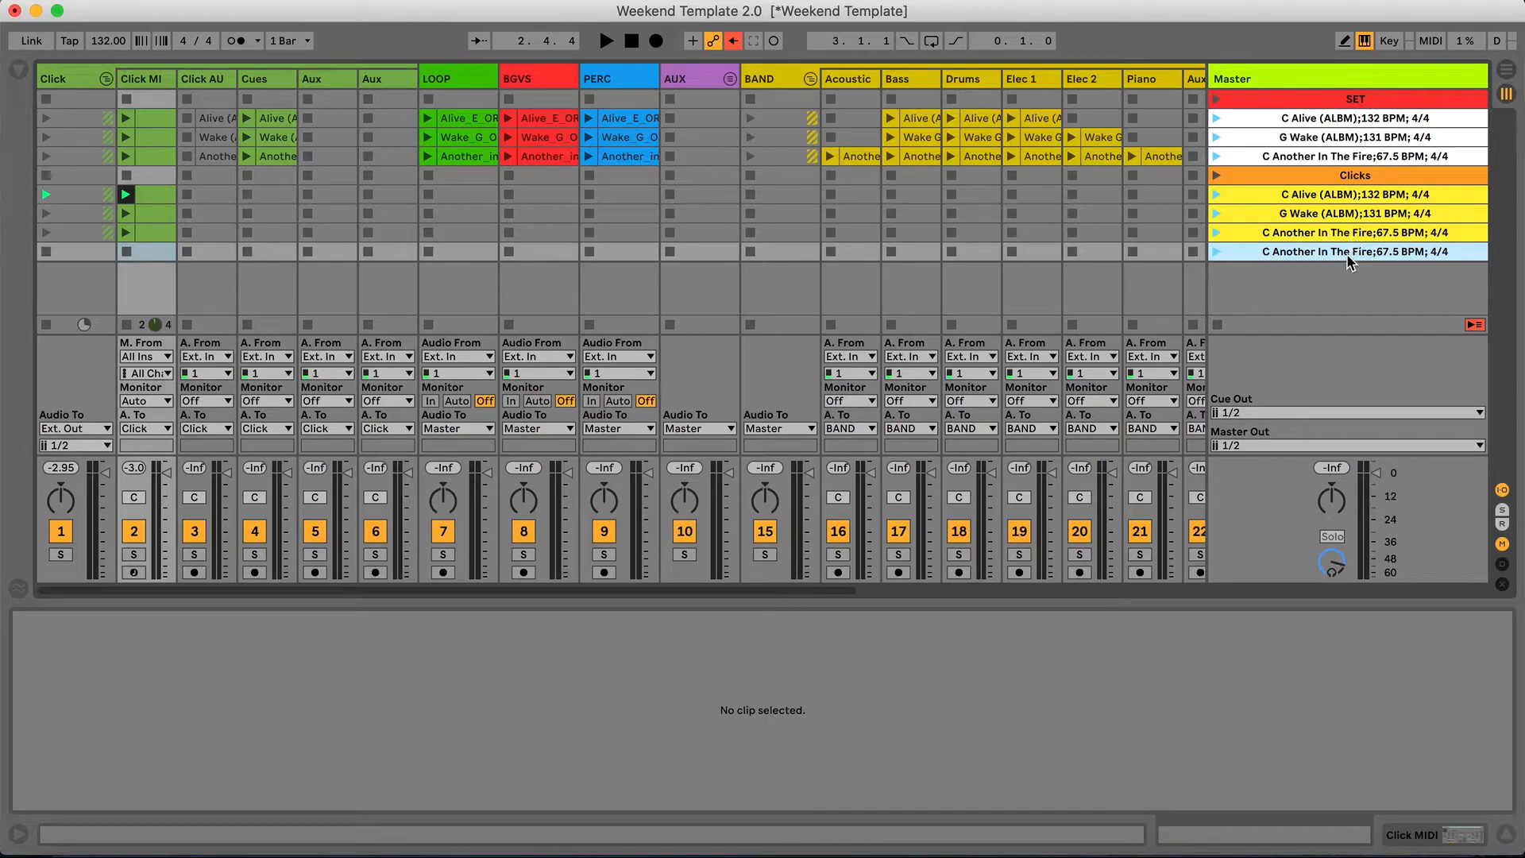
key("super+r")
key("Escape")
key("super+r")
left_click(1372, 251)
key("BackSpace")
key("BackSpace")
key("BackSpace")
key("BackSpace")
key("BackSpace")
key("BackSpace")
key("BackSpace")
key("BackSpace")
key("BackSpace")
key("BackSpace")
key("BackSpace")
key("BackSpace")
key("BackSpace")
key("BackSpace")
key("BackSpace")
key("BackSpace")
key("BackSpace")
key("BackSpace")
key("BackSpace")
key("BackSpace")
key("BackSpace")
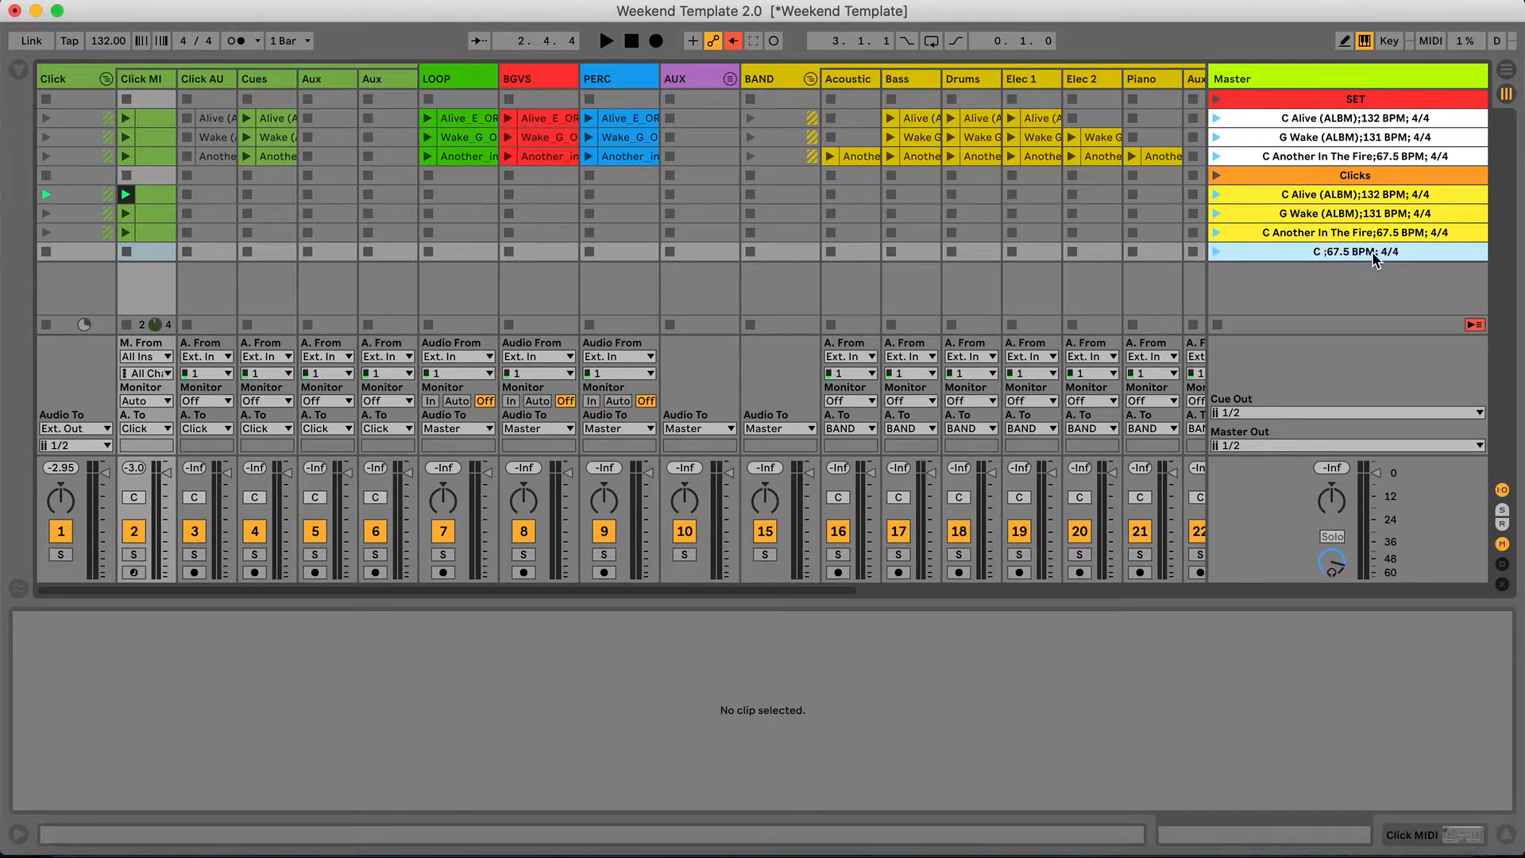
type("VAMP")
Set the VAMP scene's launch tempo to 105 BPM and color the scene magenta.
right_click(1375, 262)
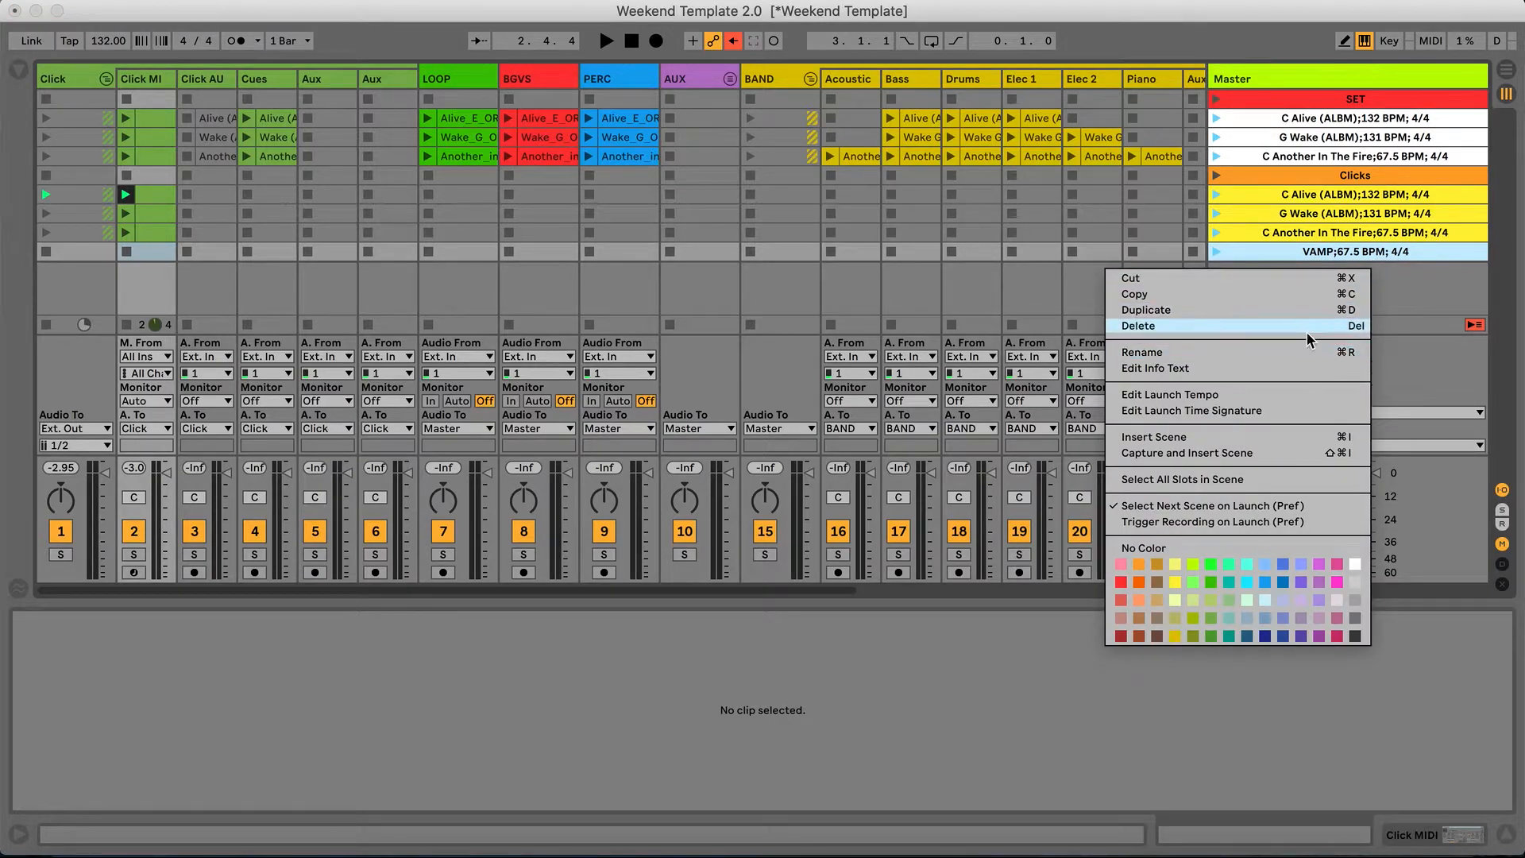
left_click(1236, 394)
type("105")
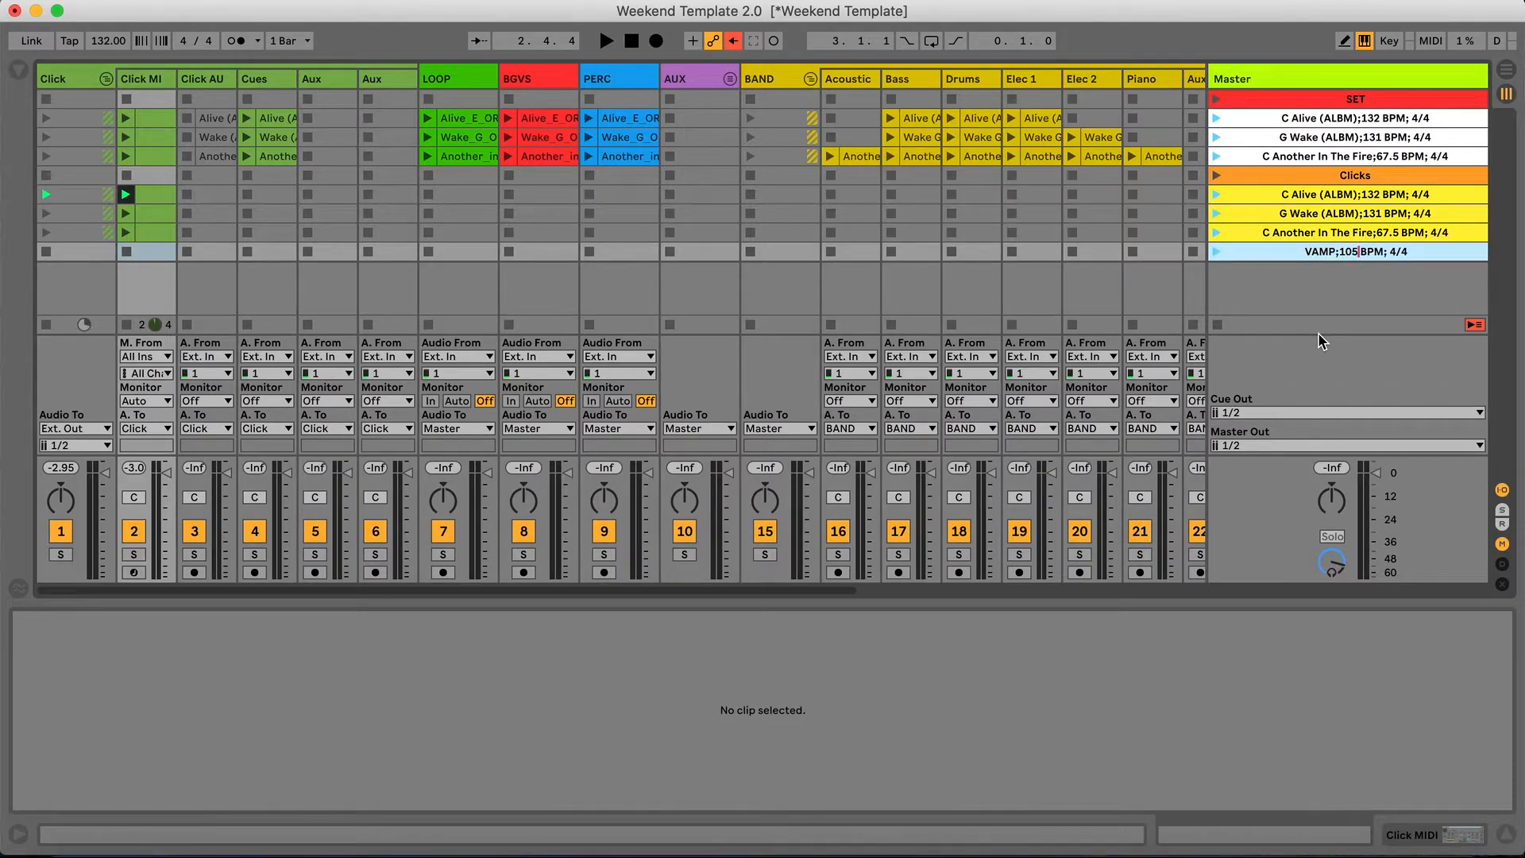
right_click(1358, 253)
left_click(1323, 564)
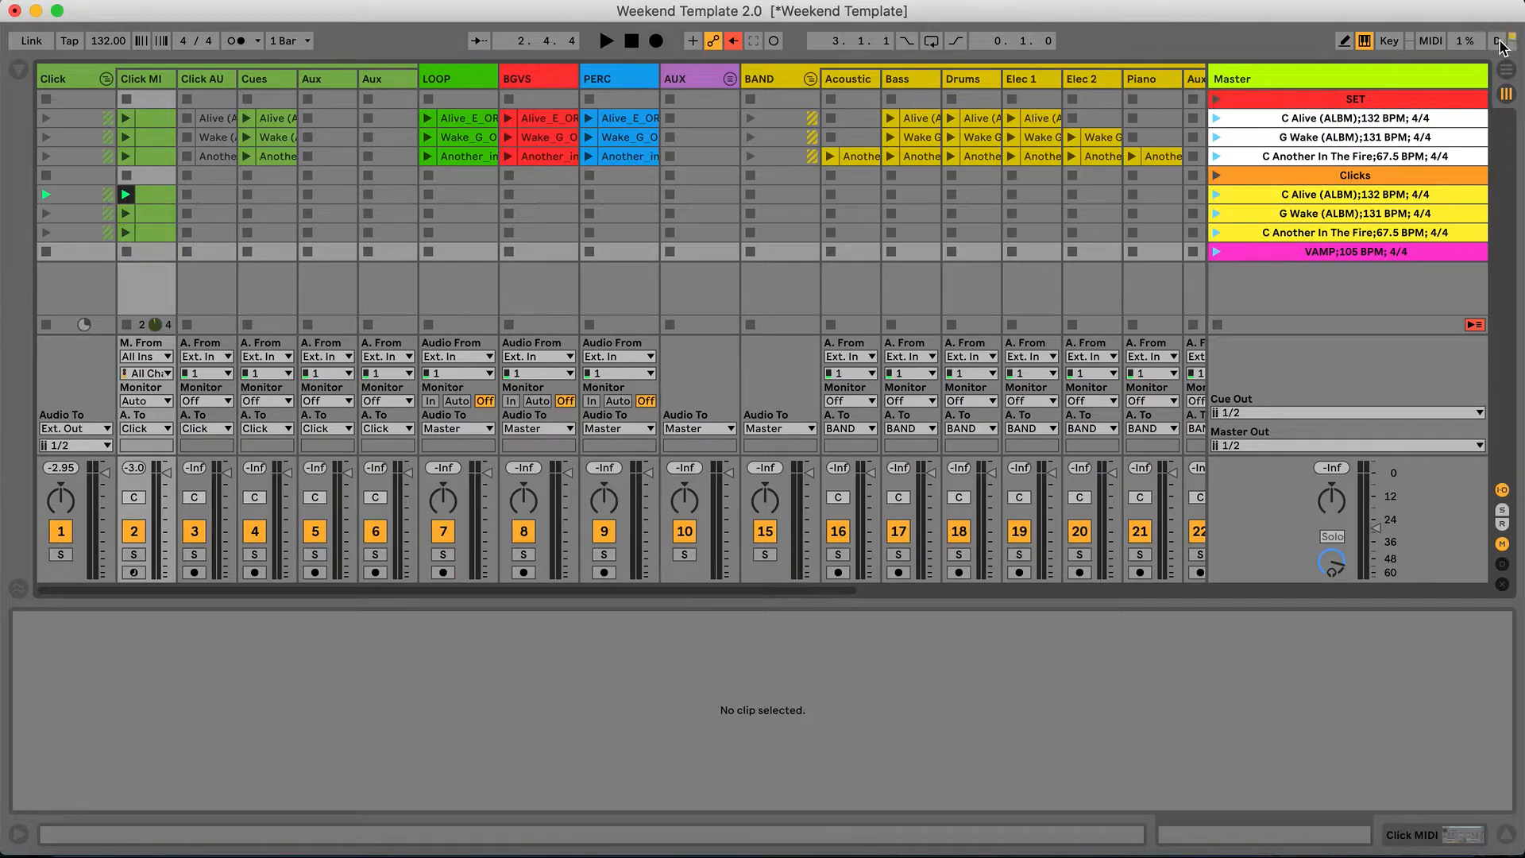
Review the control surface and MIDI input options in the Link MIDI preferences, keeping None selected, and close the preferences.
left_click(85, 2)
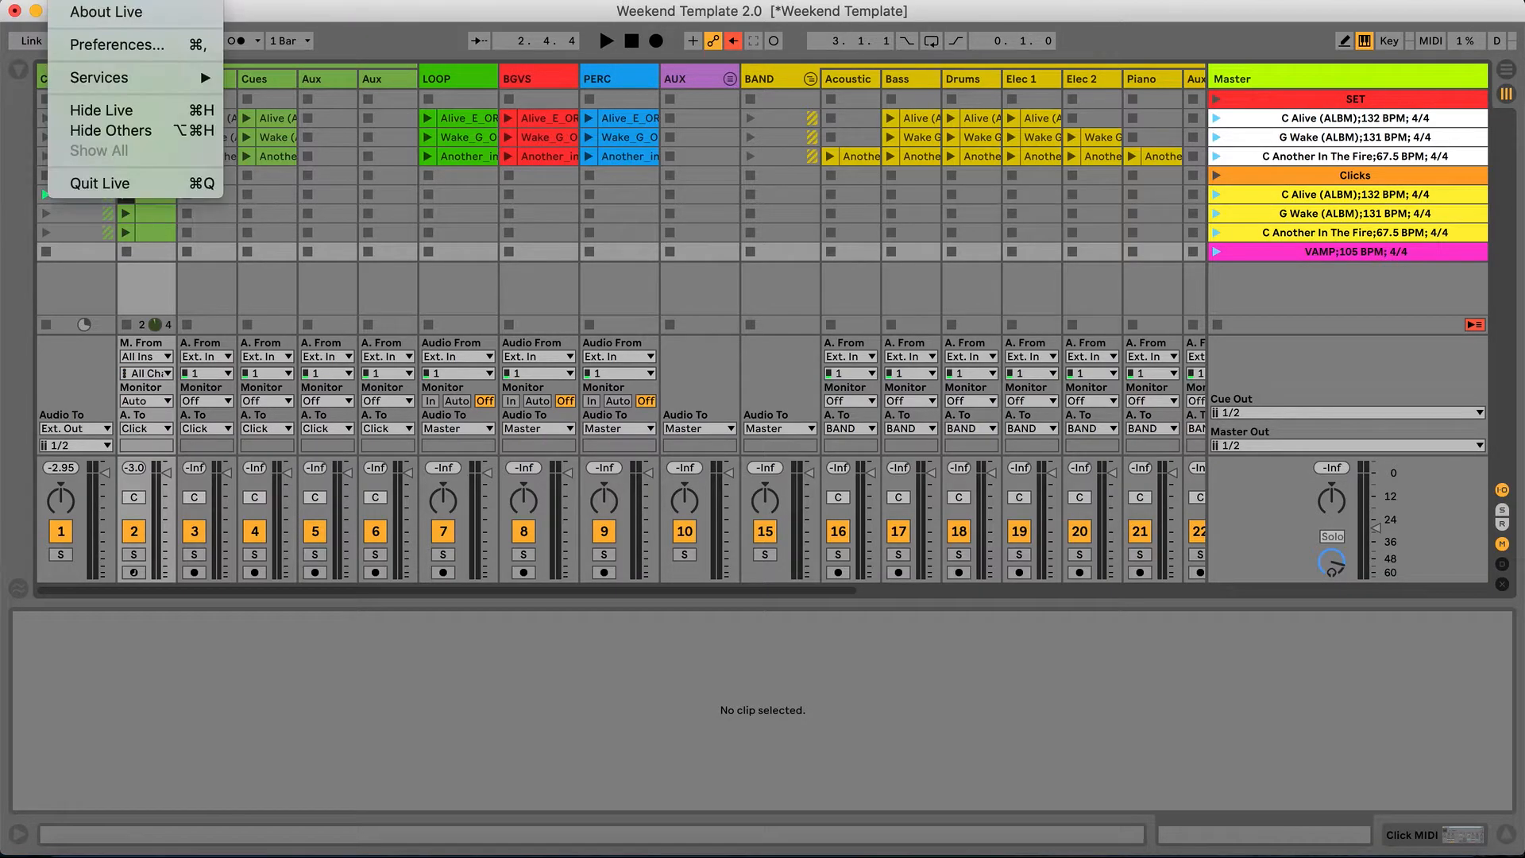
left_click(111, 45)
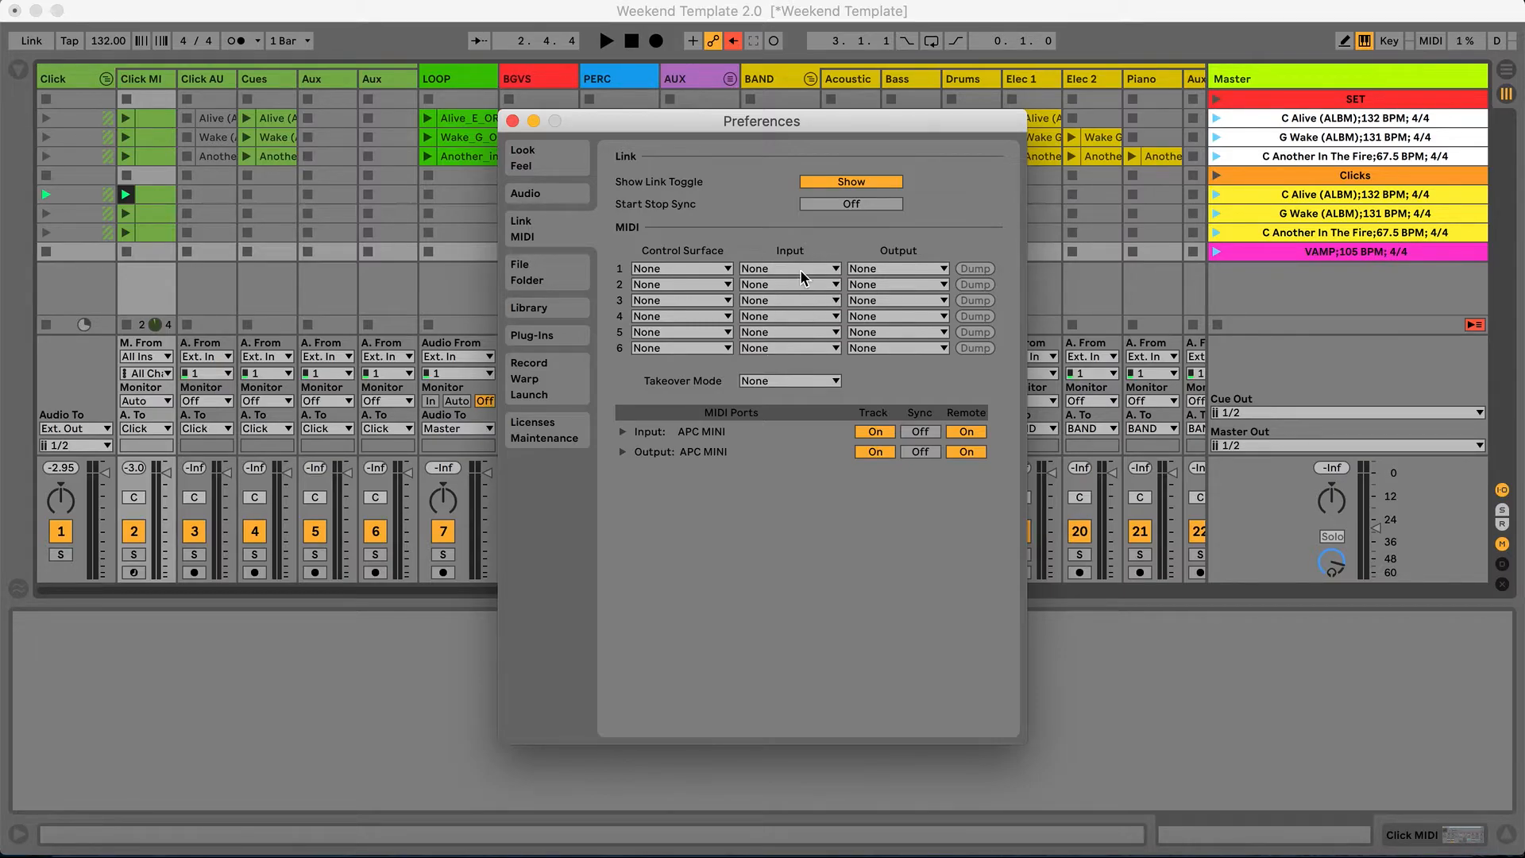
left_click(691, 269)
left_click(685, 283)
left_click(699, 284)
left_click(717, 303)
left_click(776, 287)
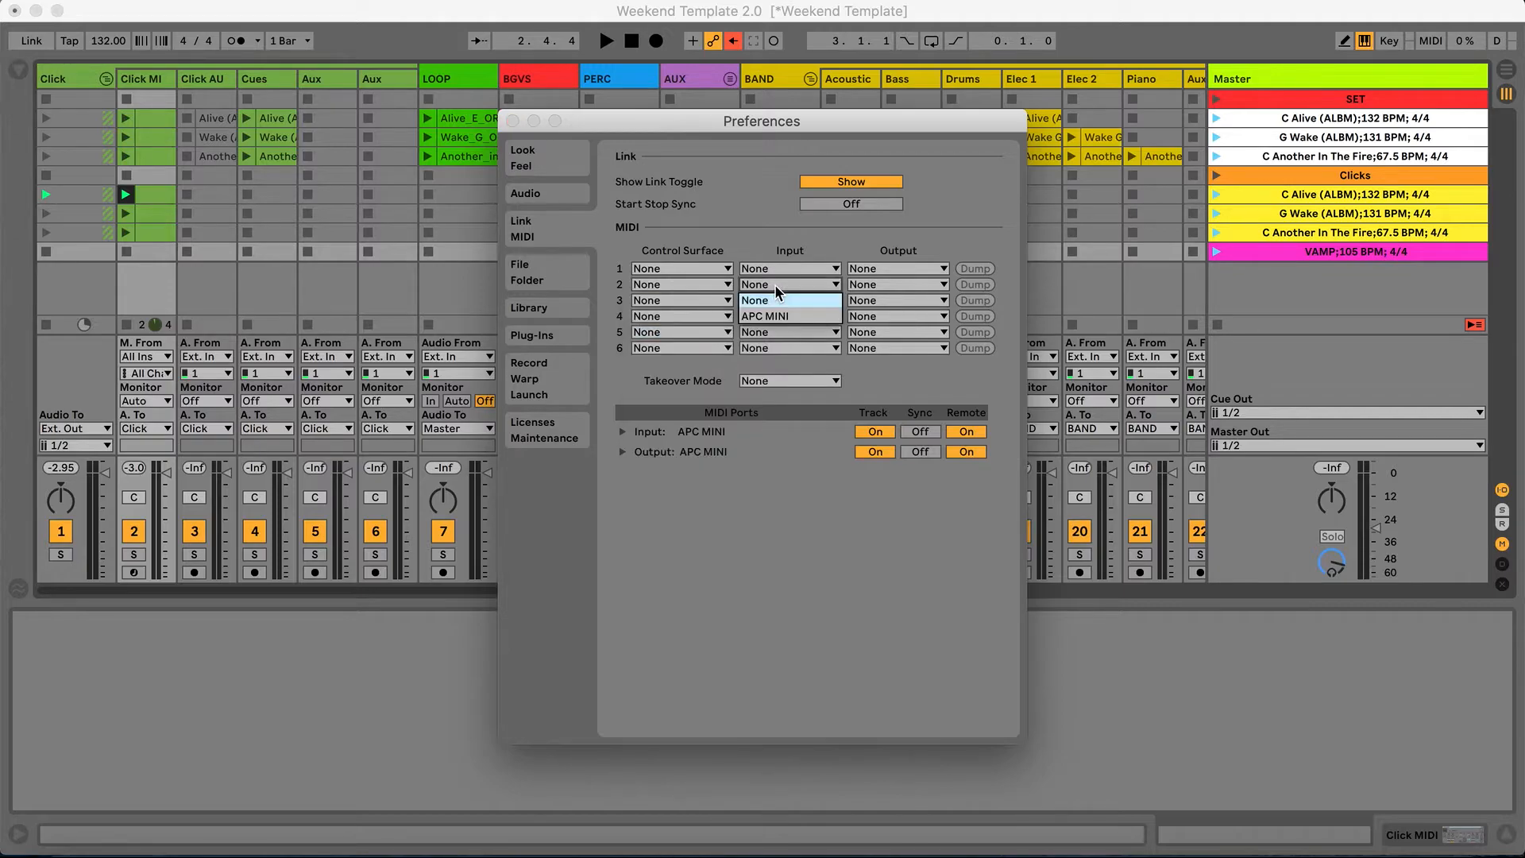
left_click(776, 301)
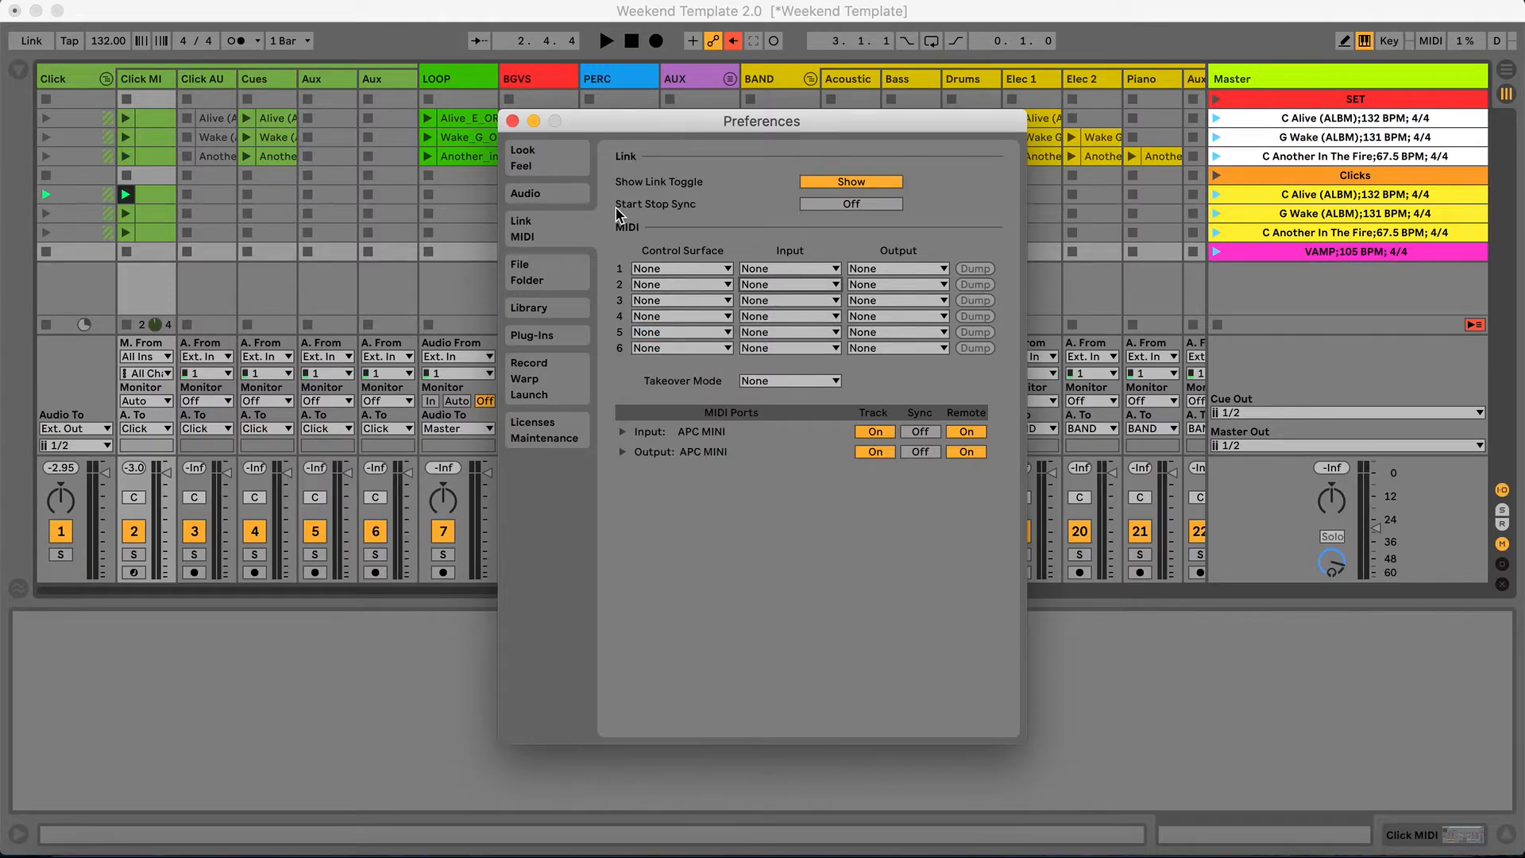
left_click(512, 122)
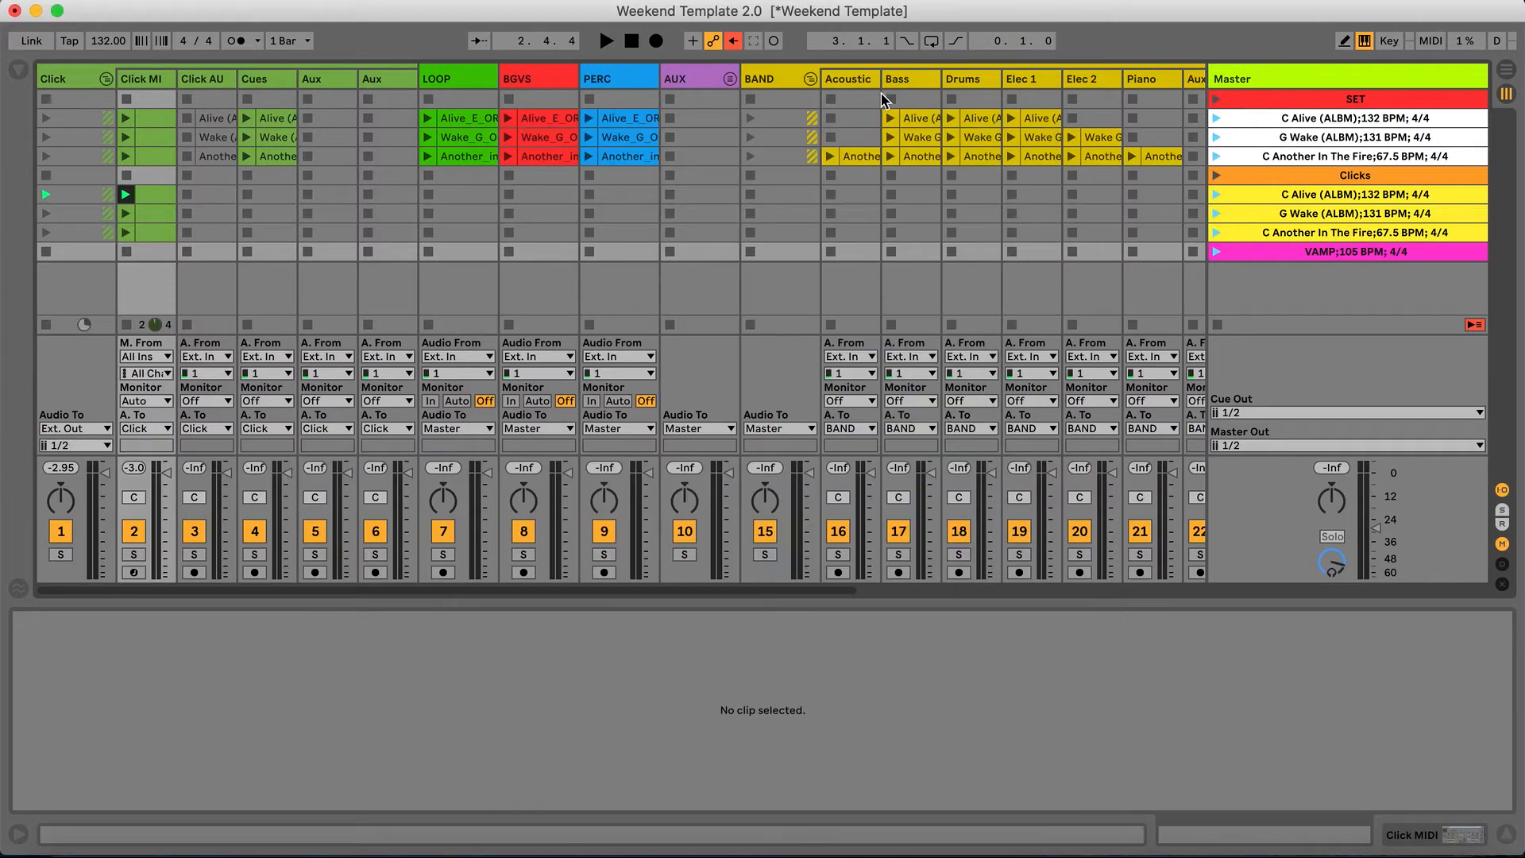
MIDI-map the Alive, Wake and Another In The Fire scenes in the SET section to notes 1/G0, 1/B-1 and 1/D#-1.
left_click(1429, 41)
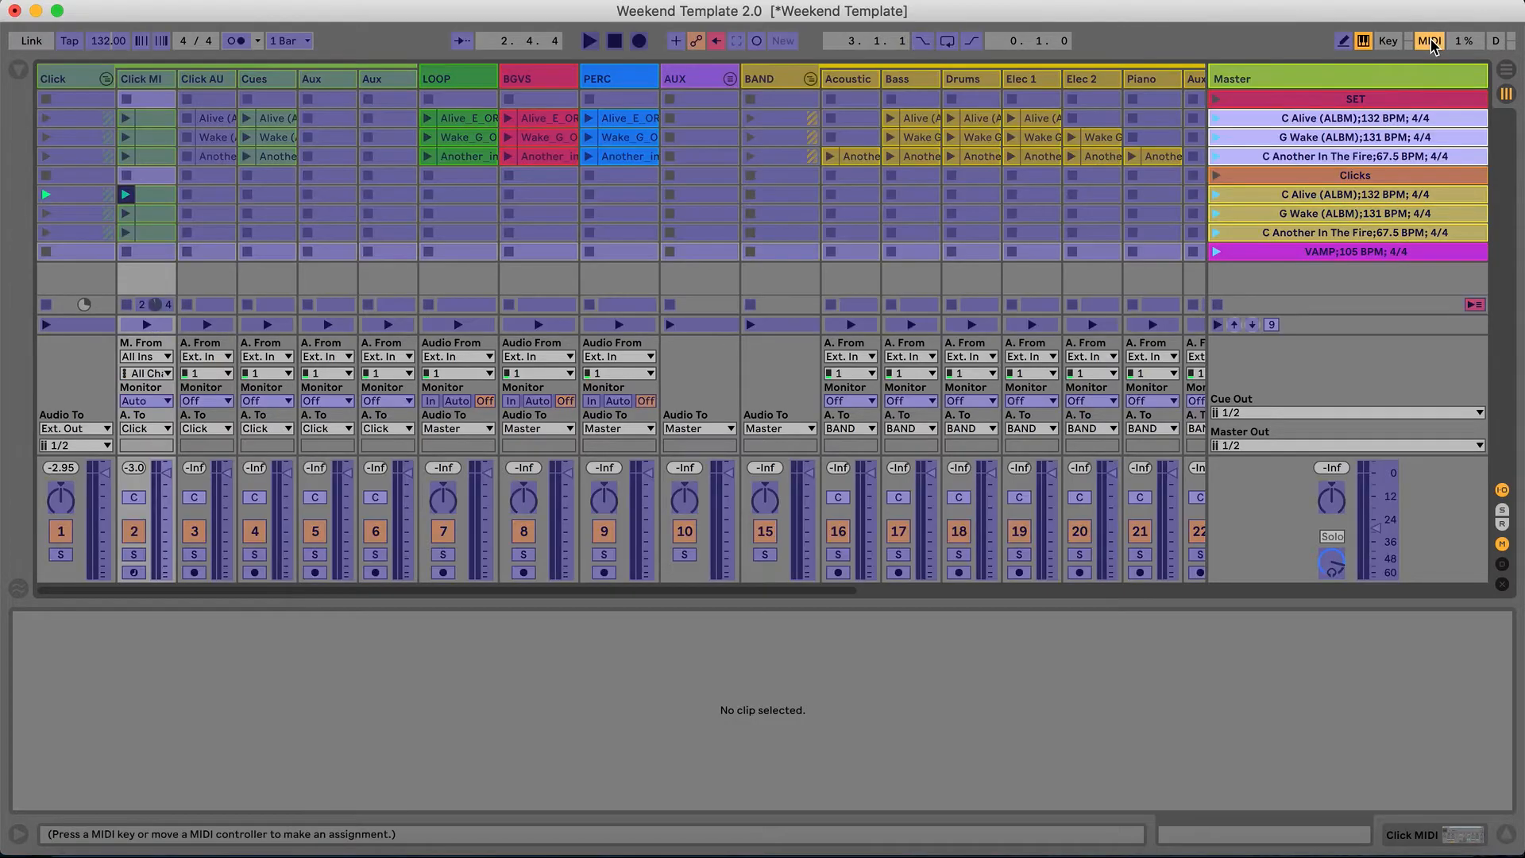
left_click(1305, 121)
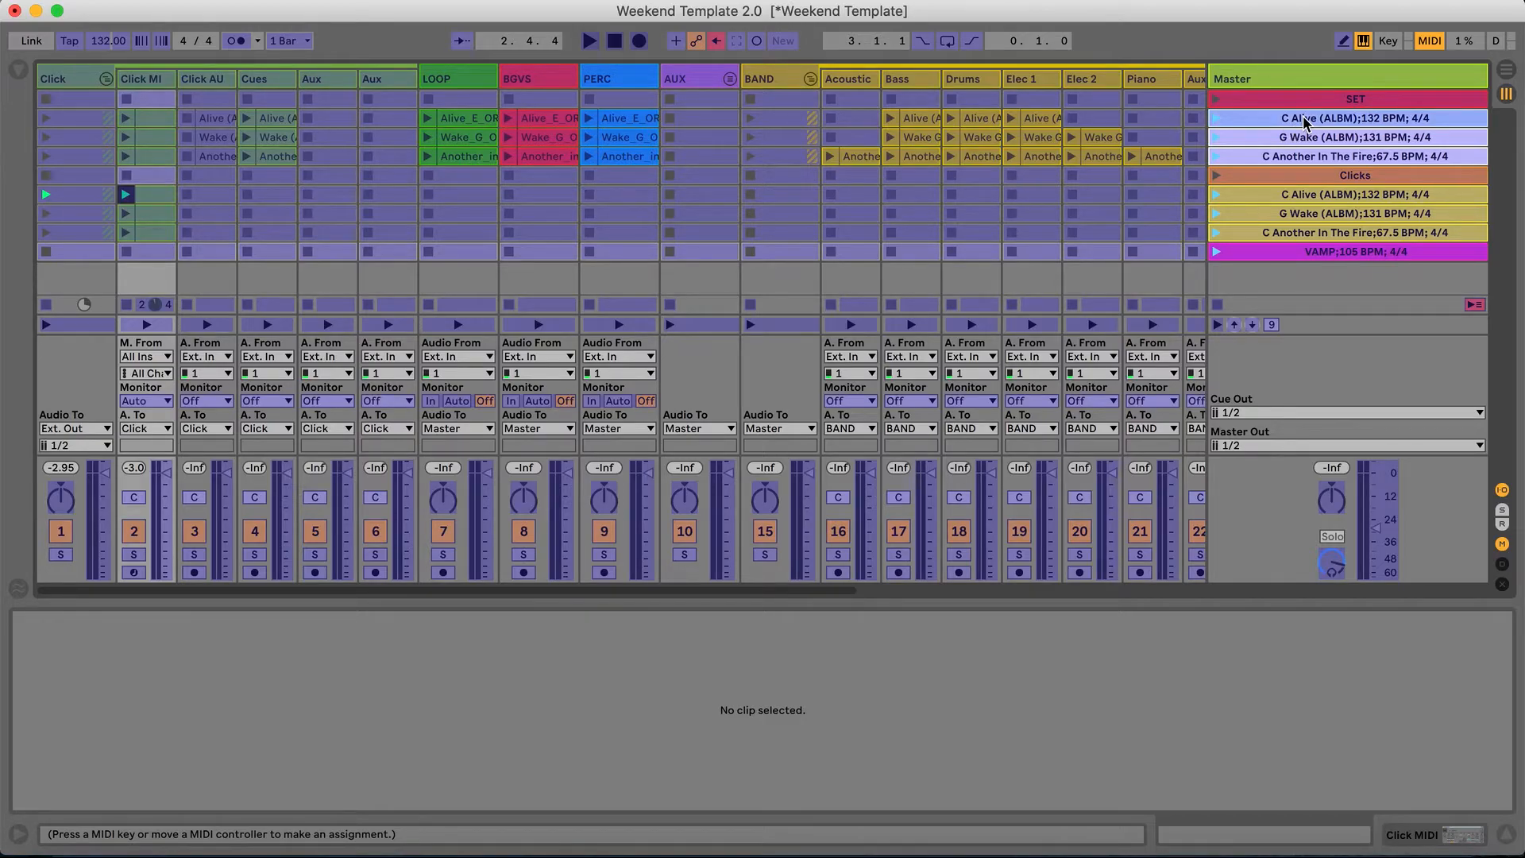
left_click(1476, 137)
left_click(1469, 156)
MIDI-map the three click scenes to 1/F#0, 1/A#-1 and 1/D-1 and VAMP to 1/F#-2, then leave MIDI mapping.
left_click(1452, 195)
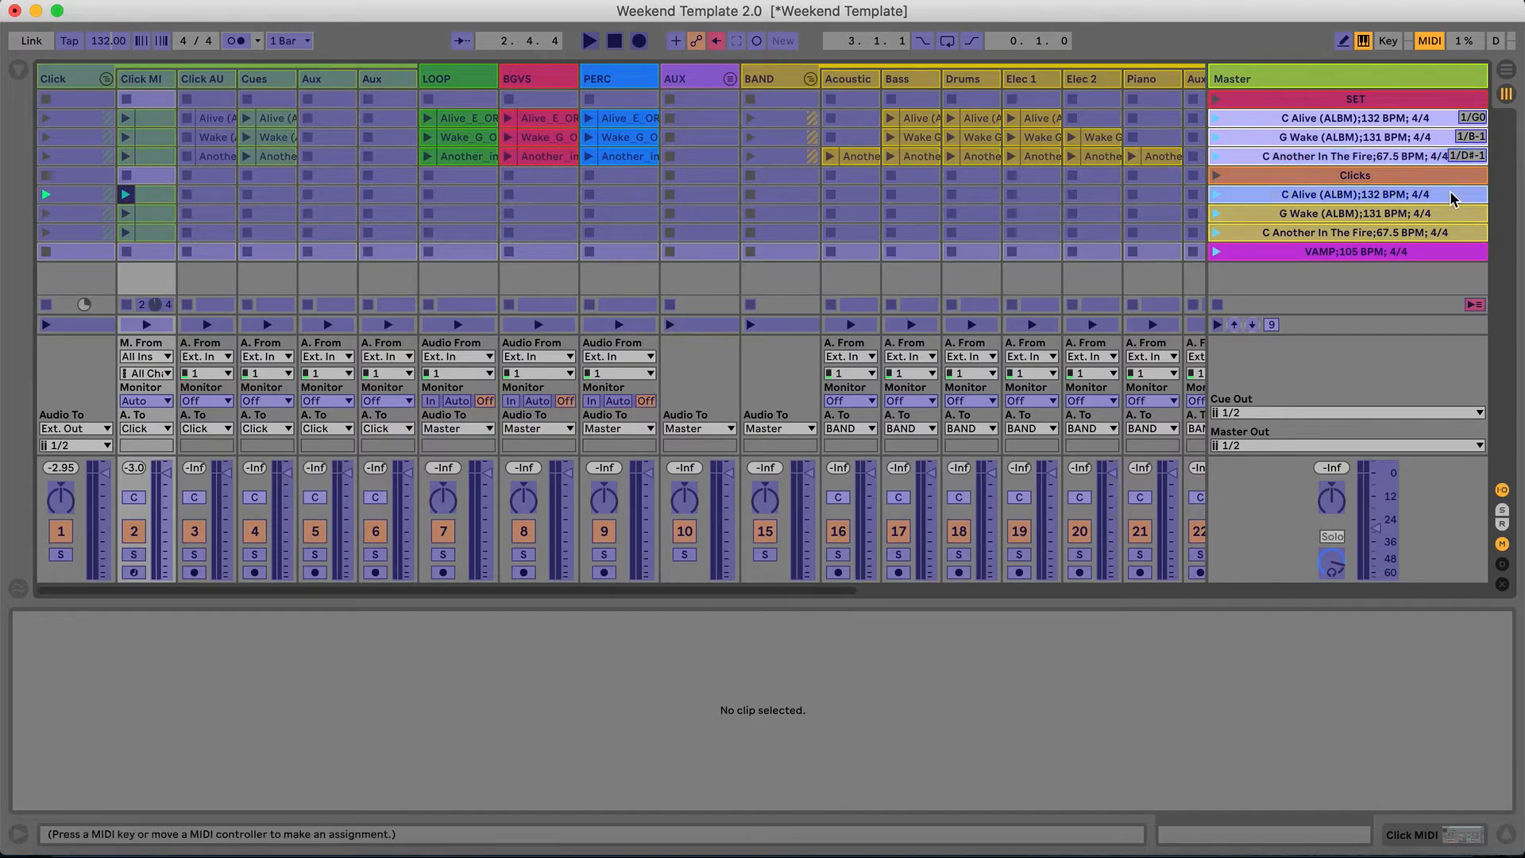
left_click(1452, 213)
left_click(1447, 234)
left_click(1438, 252)
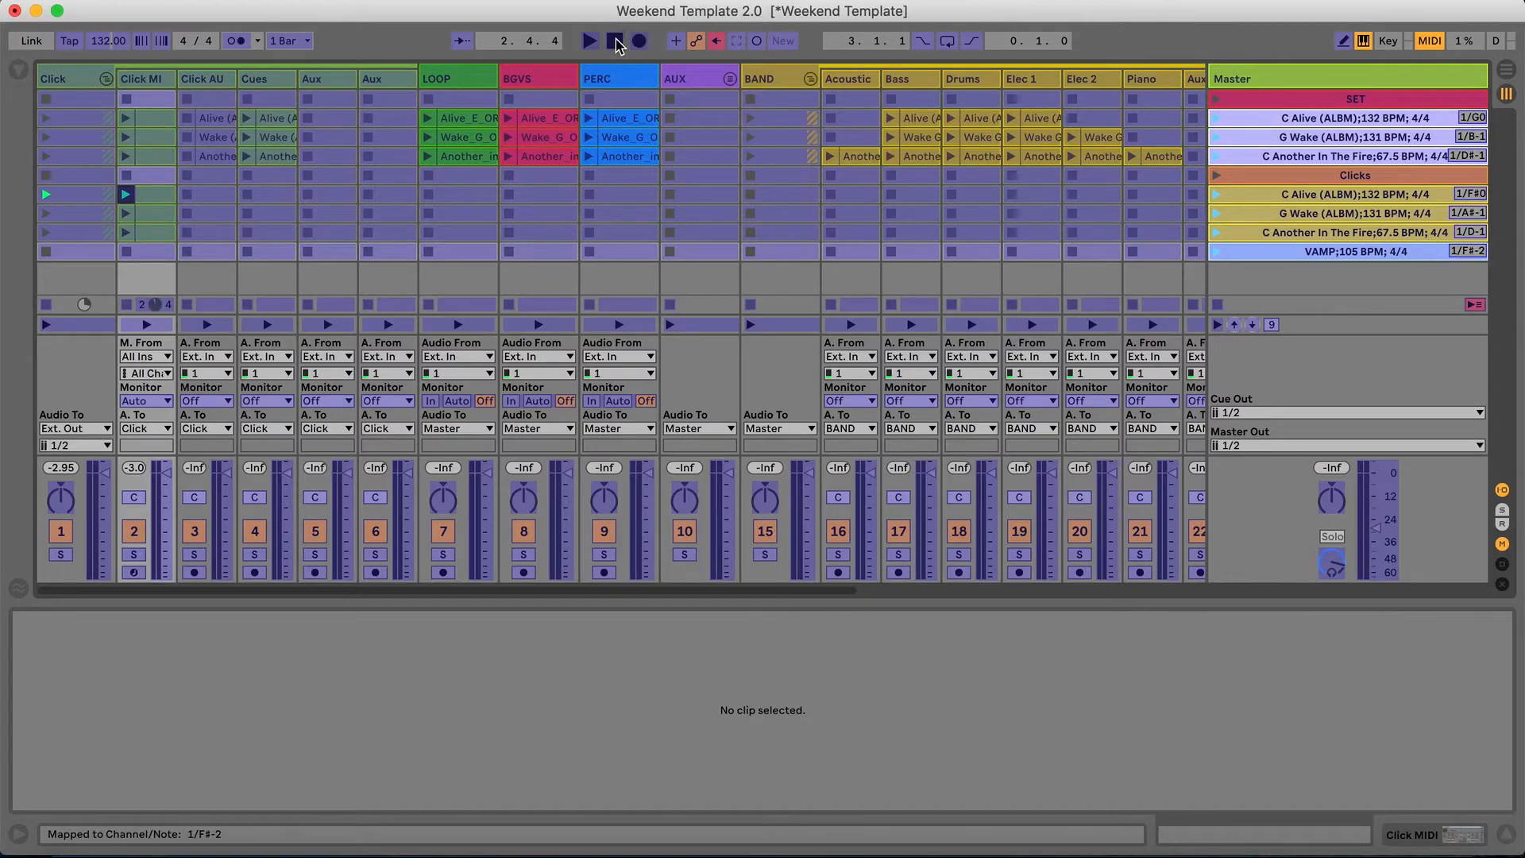
left_click(618, 44)
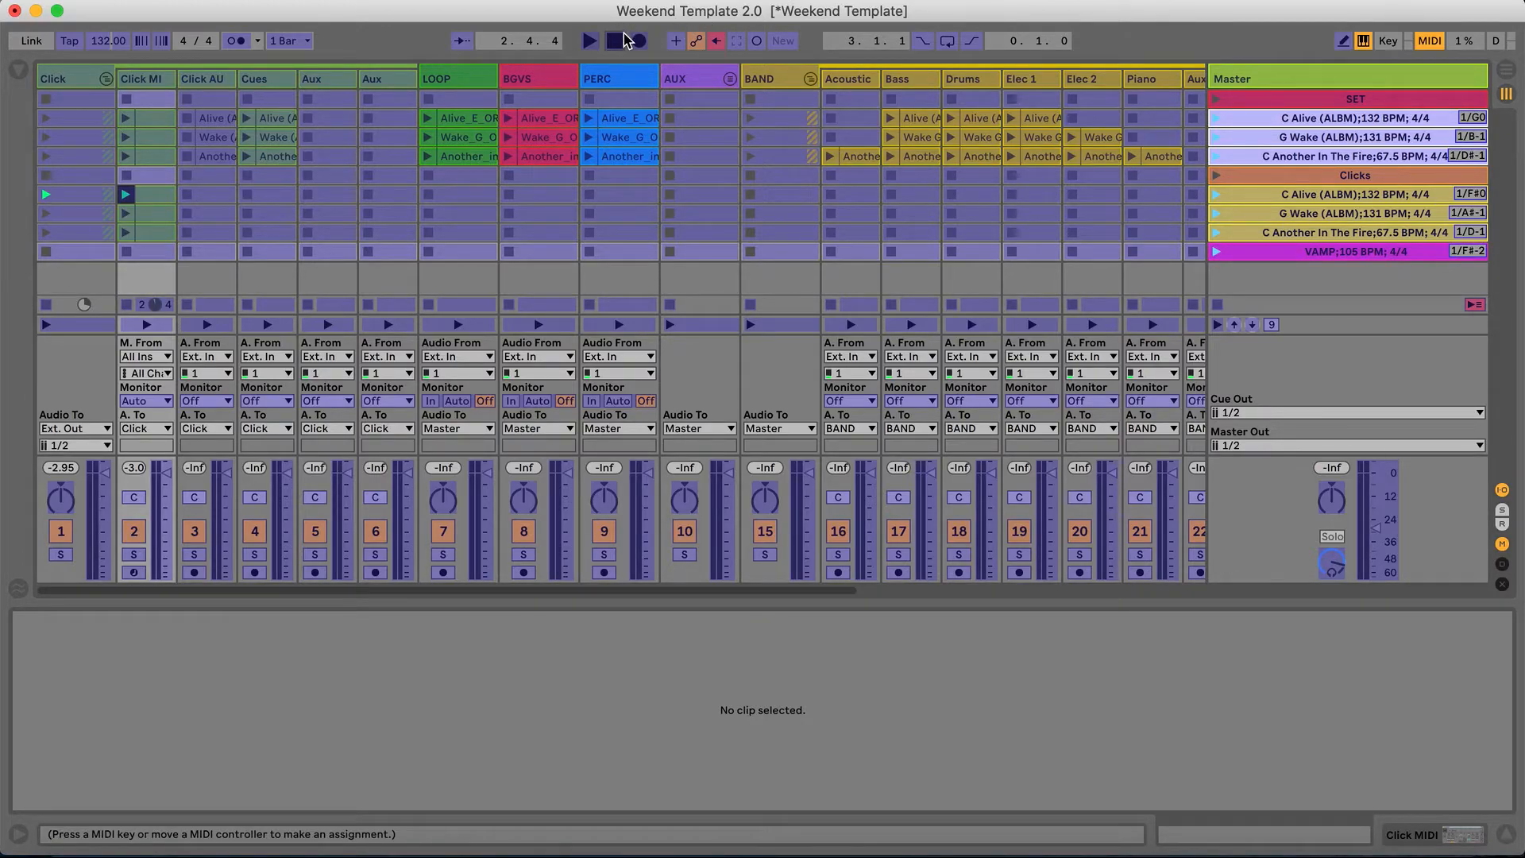
left_click(1432, 41)
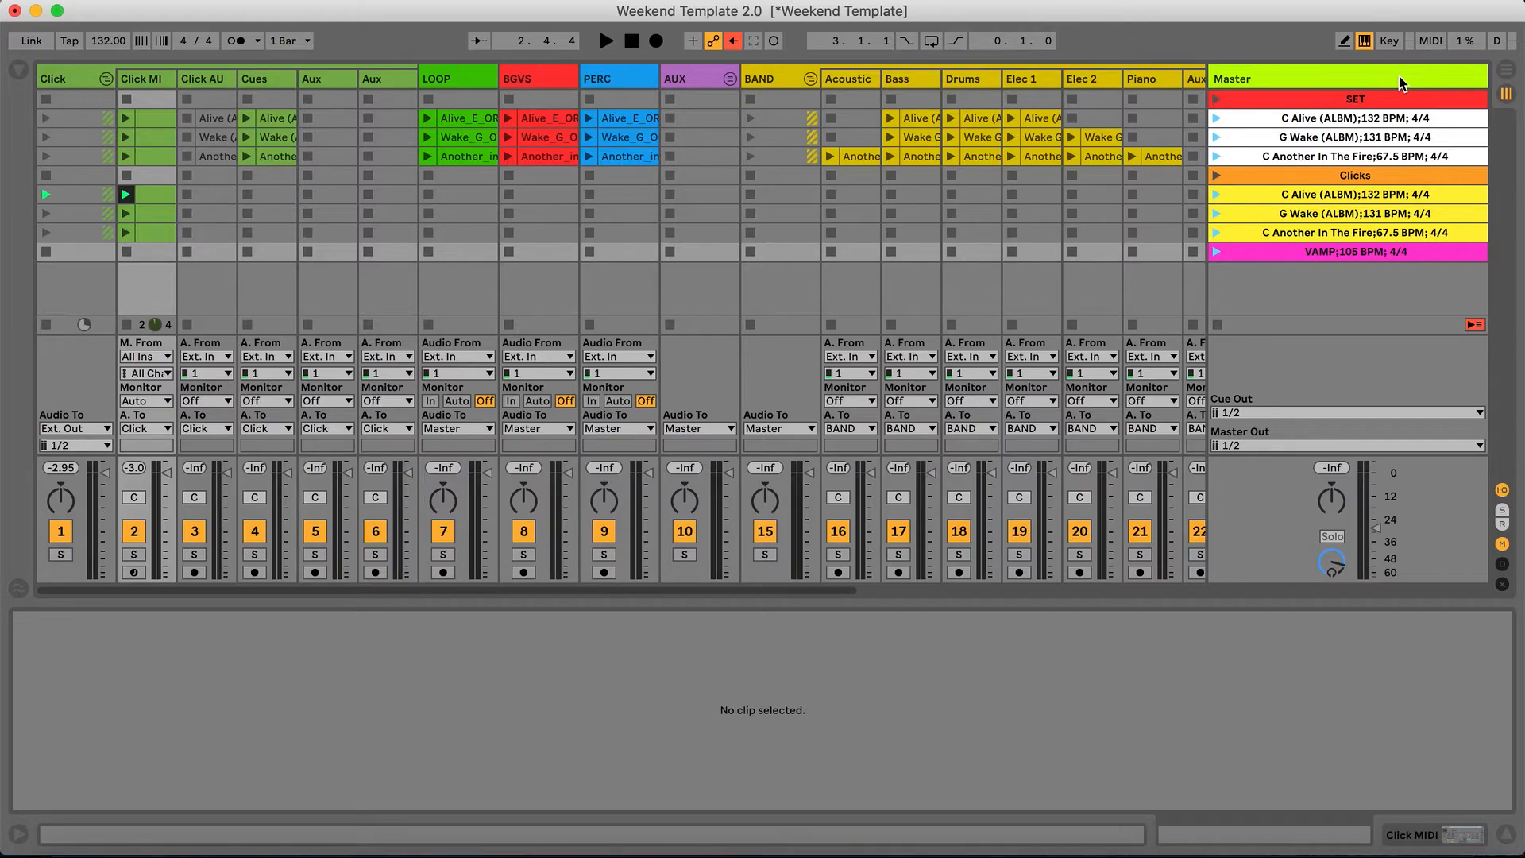
Test-launch the G Wake scene in the SET section and set the global launch quantization to None.
key("a")
key("s")
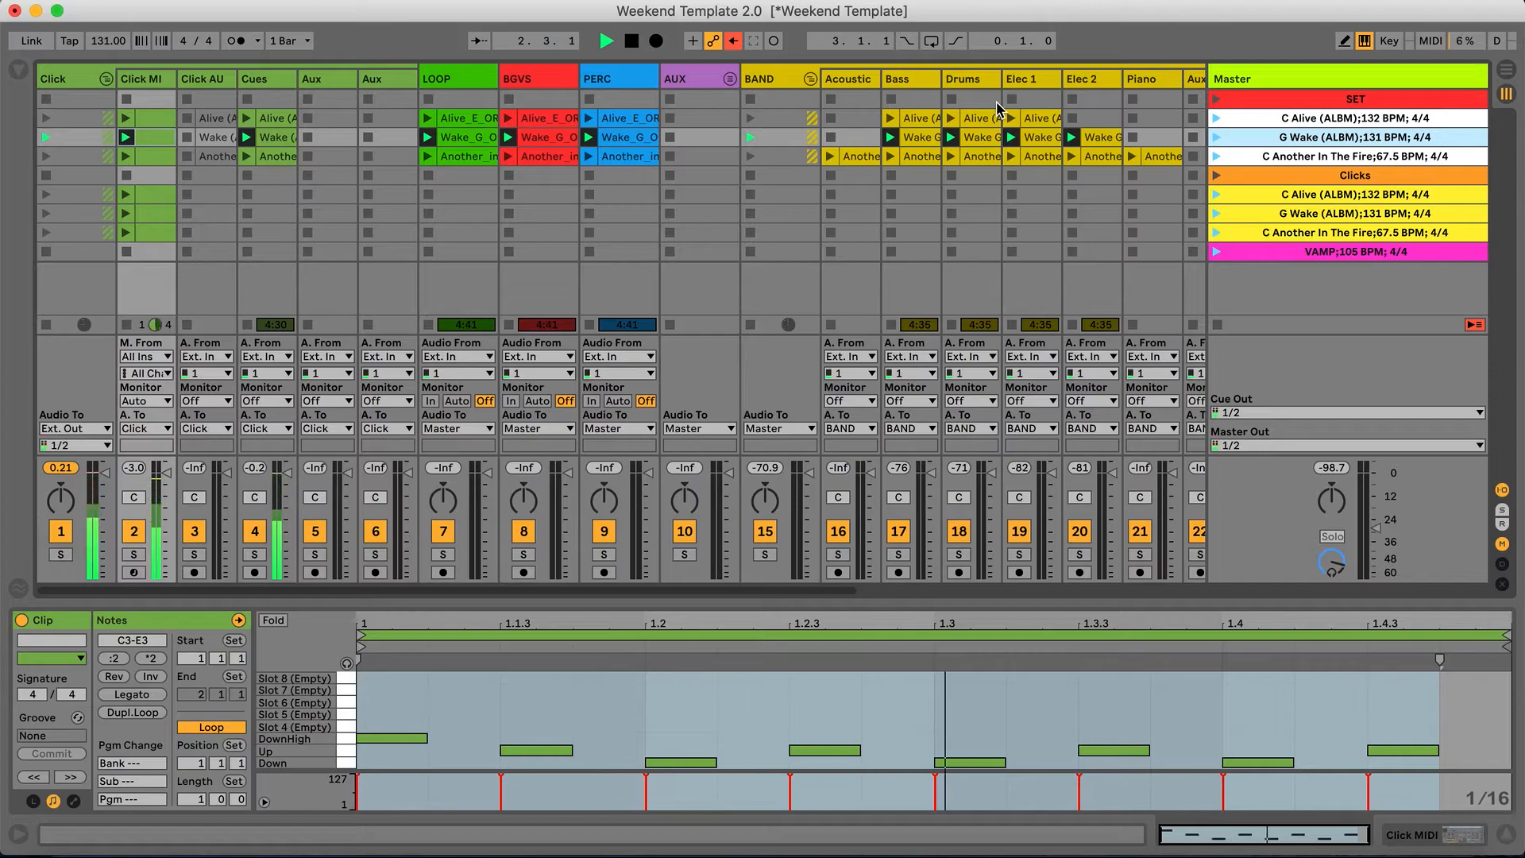
left_click(301, 40)
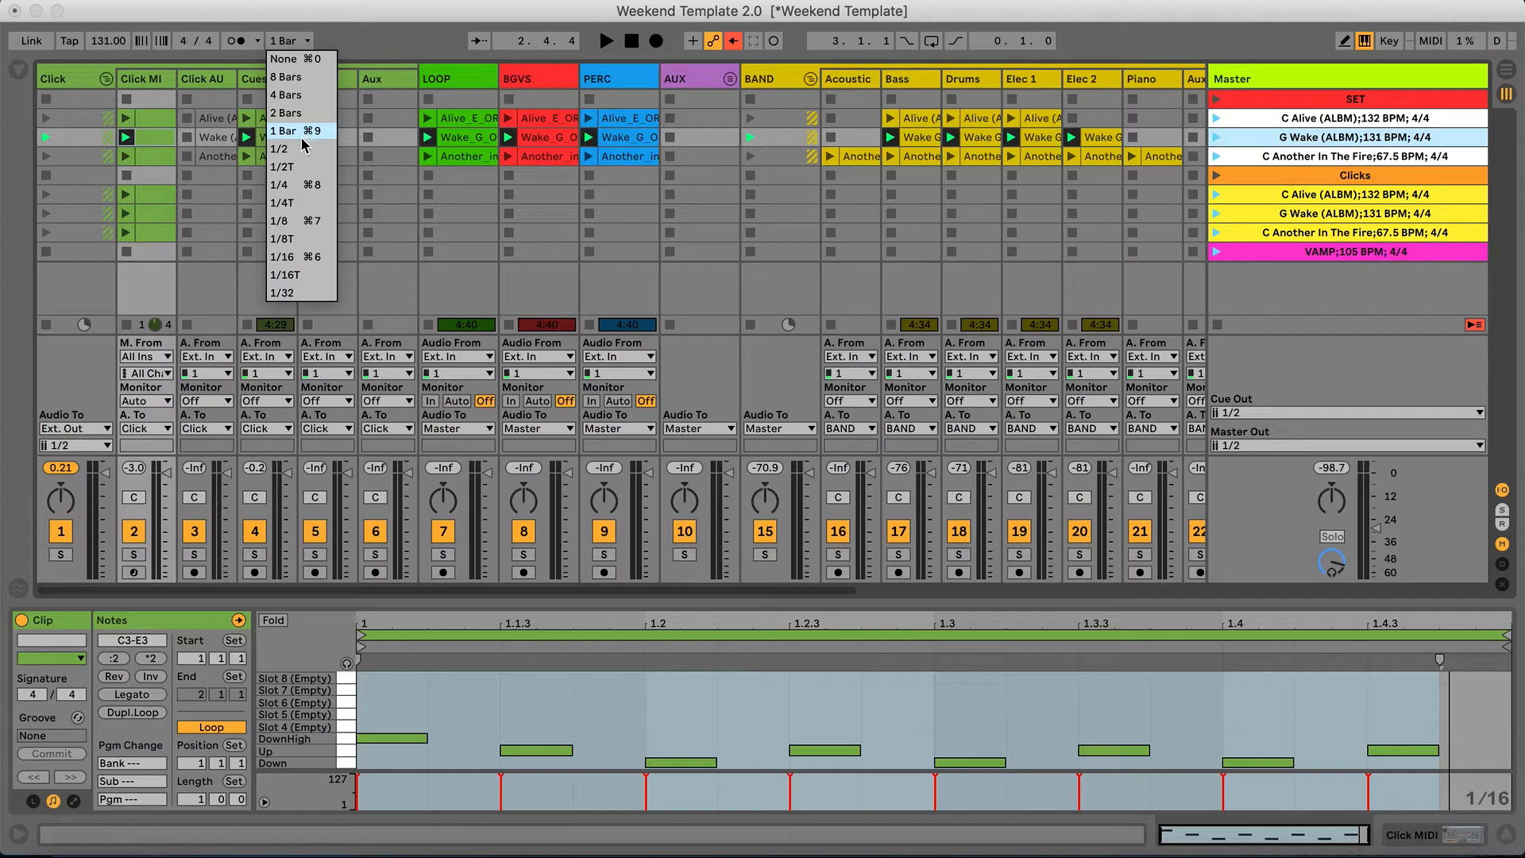
left_click(302, 63)
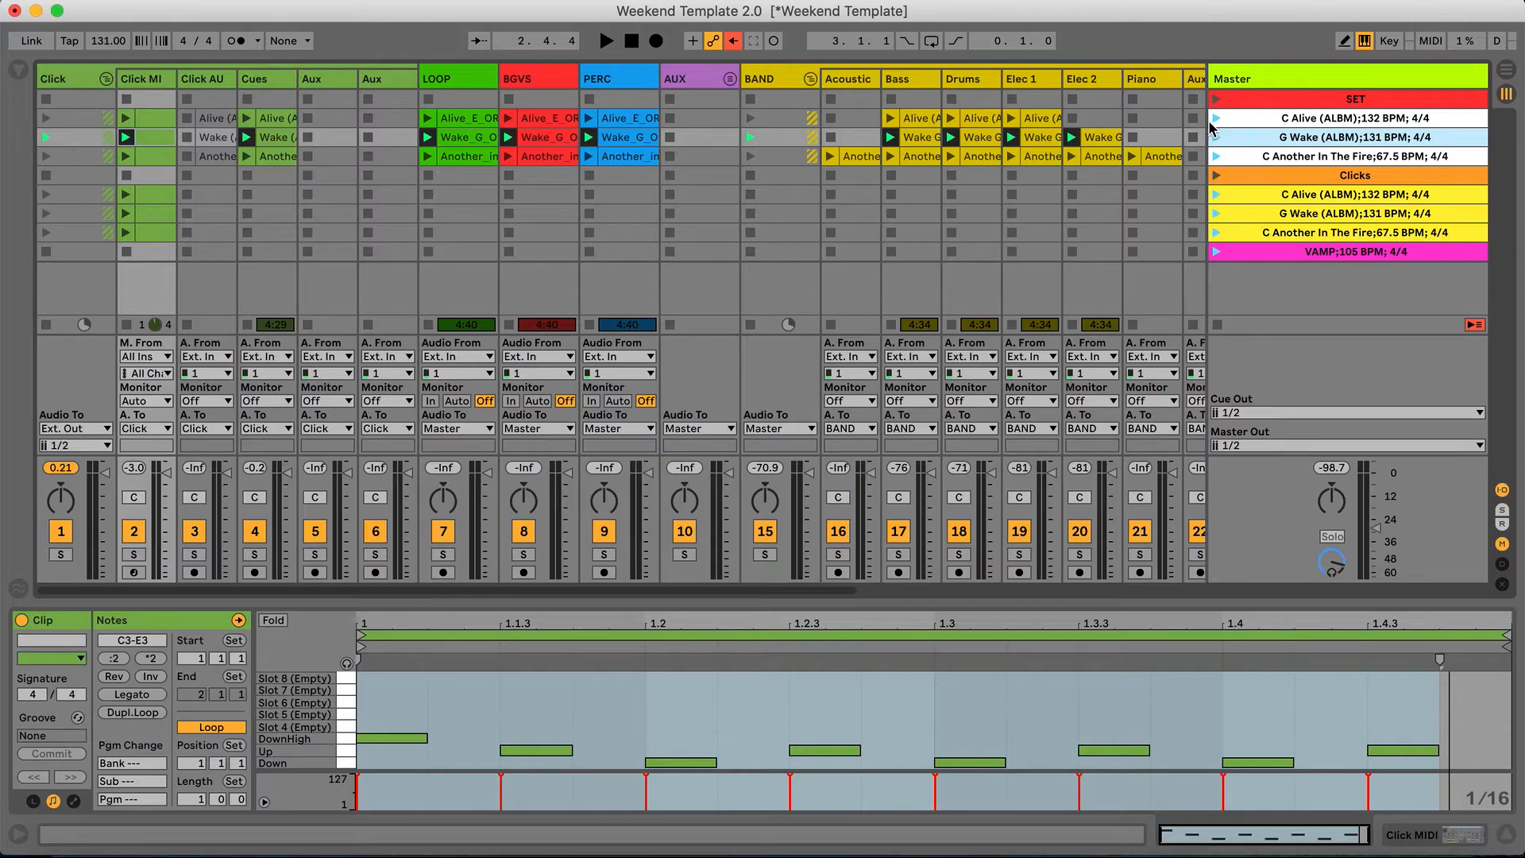
left_click(287, 40)
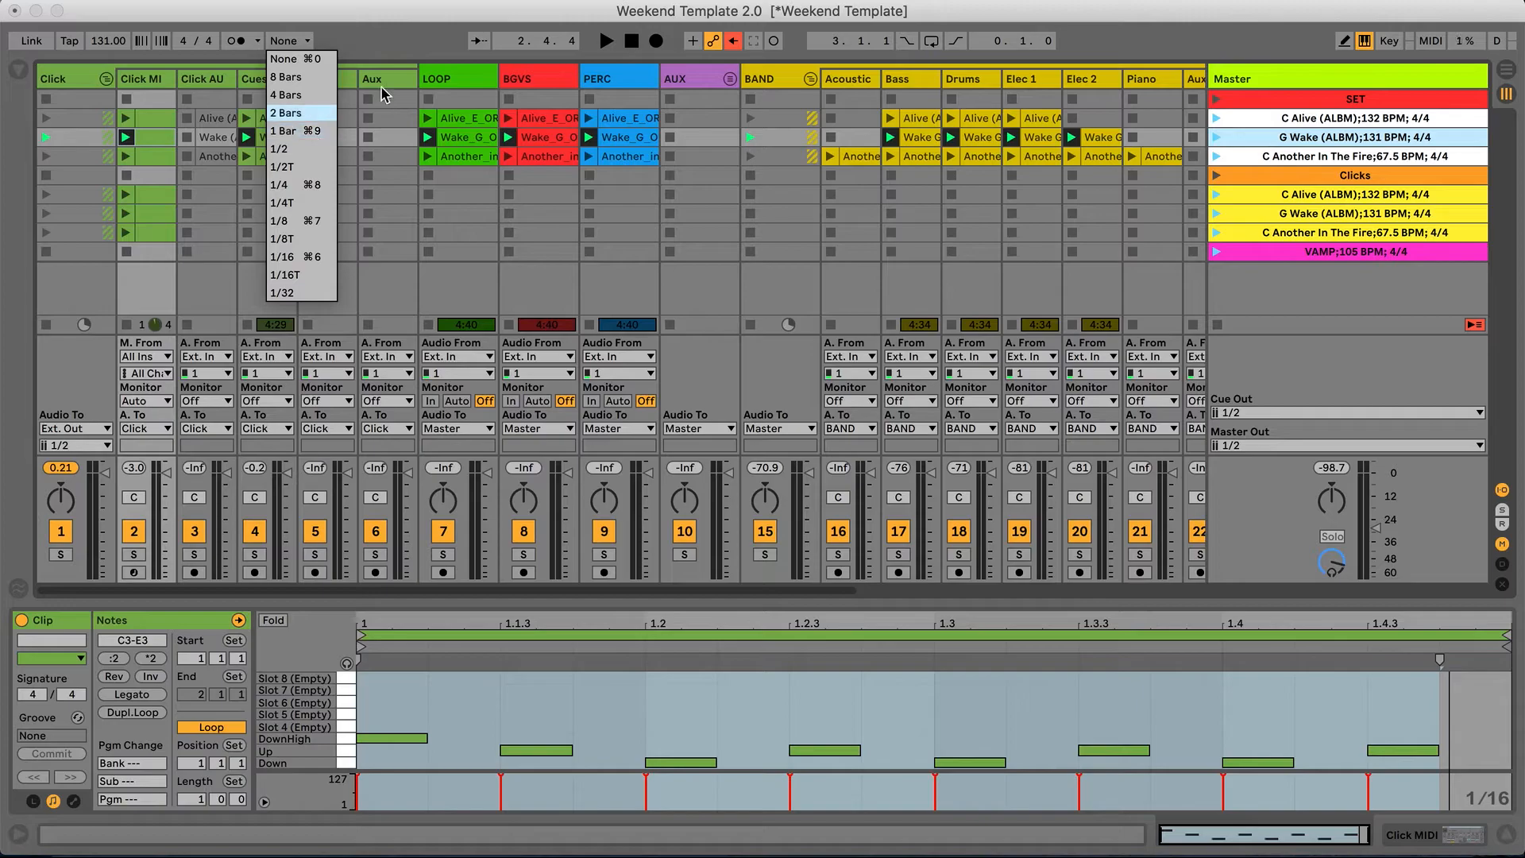
left_click(370, 36)
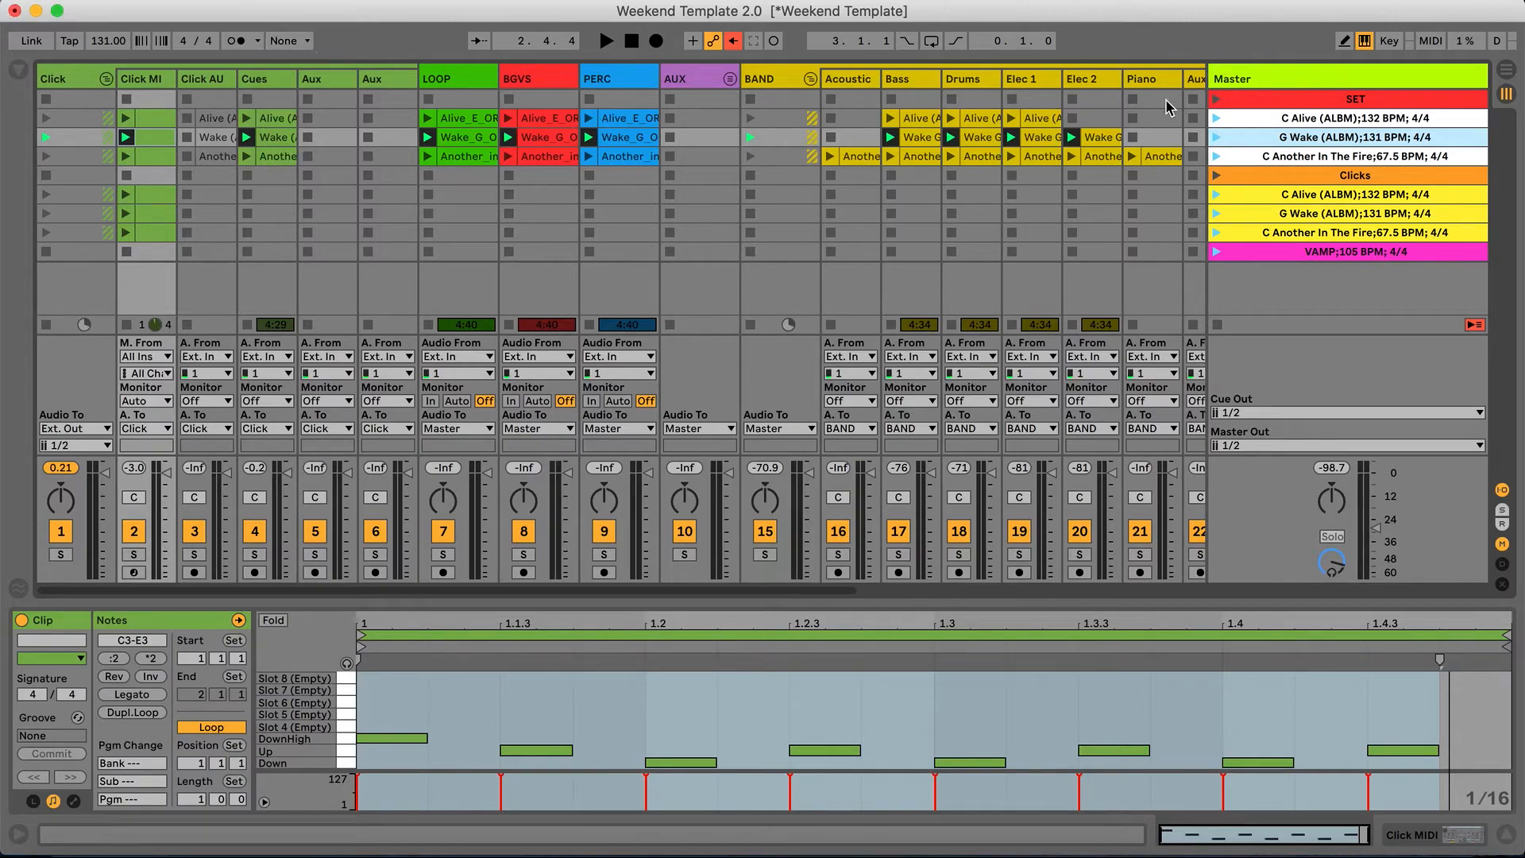
left_click(1234, 156)
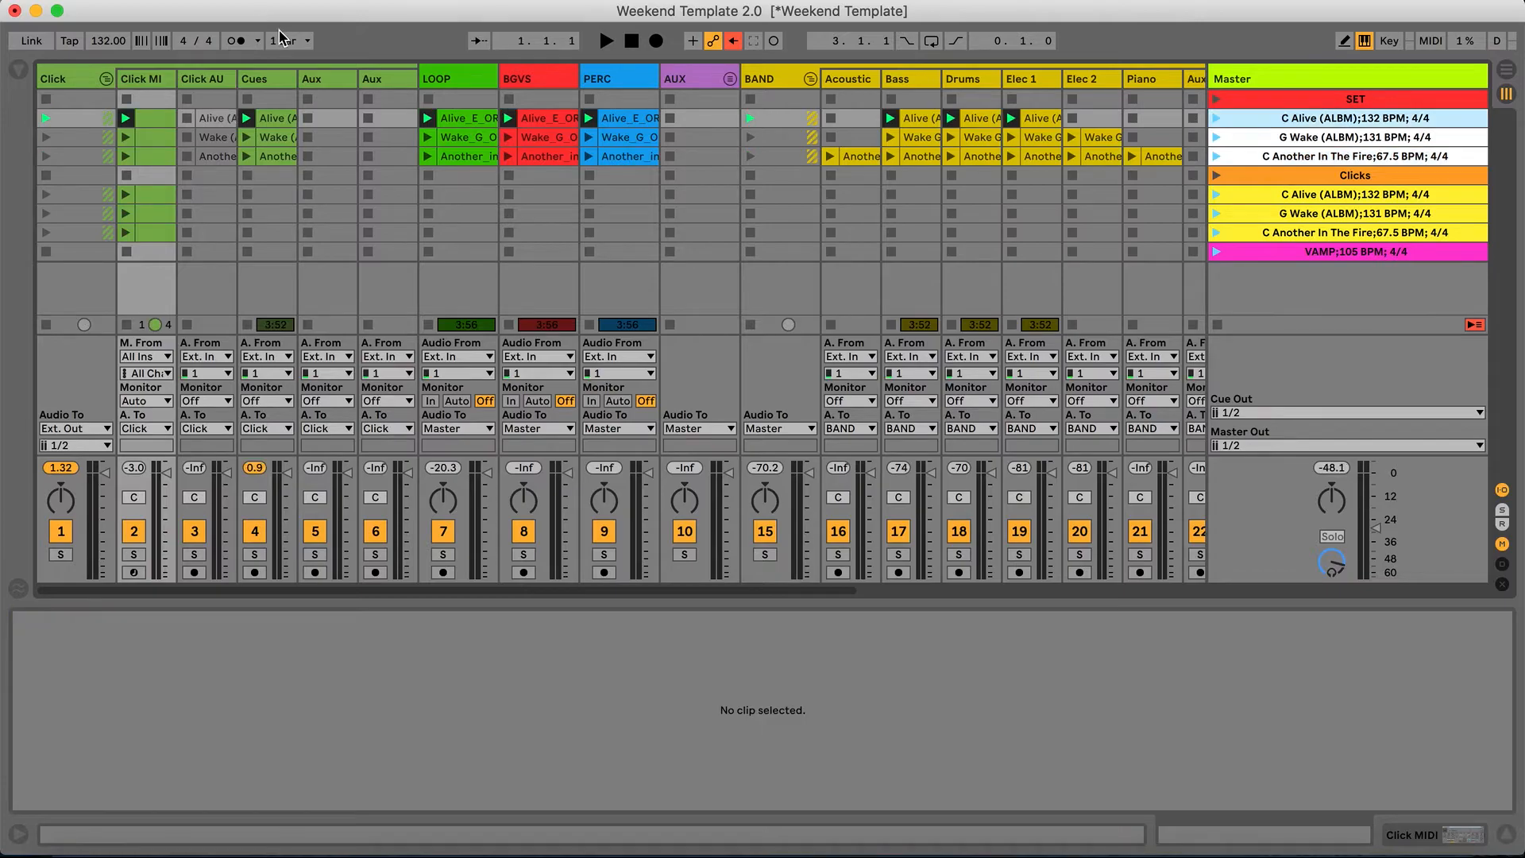
Set the global launch quantization to None and launch the SET song scenes in rapid succession, ending on C Alive.
left_click(284, 40)
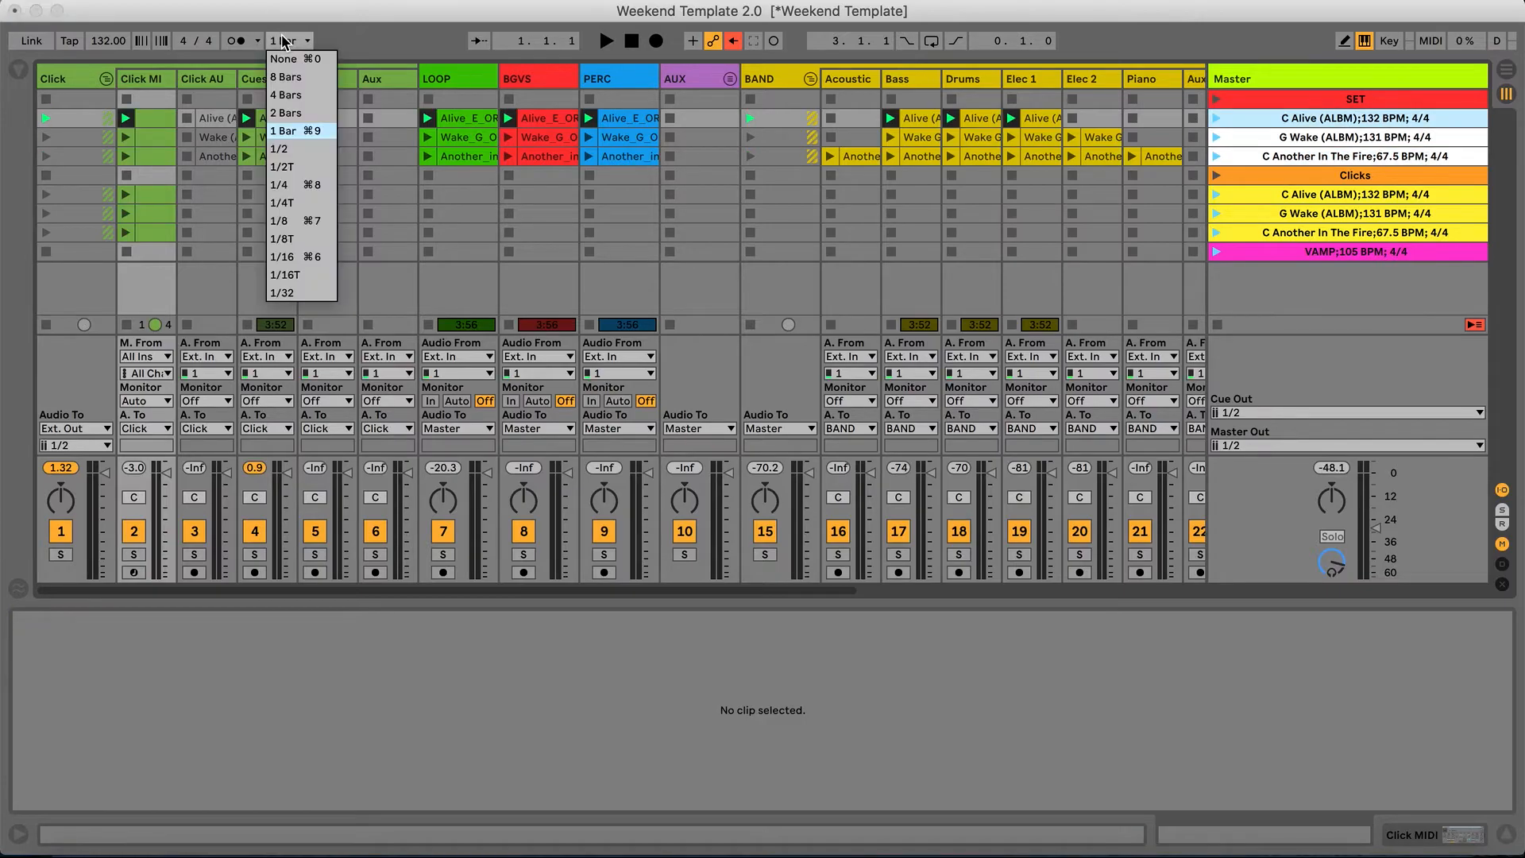
left_click(285, 59)
key("Return")
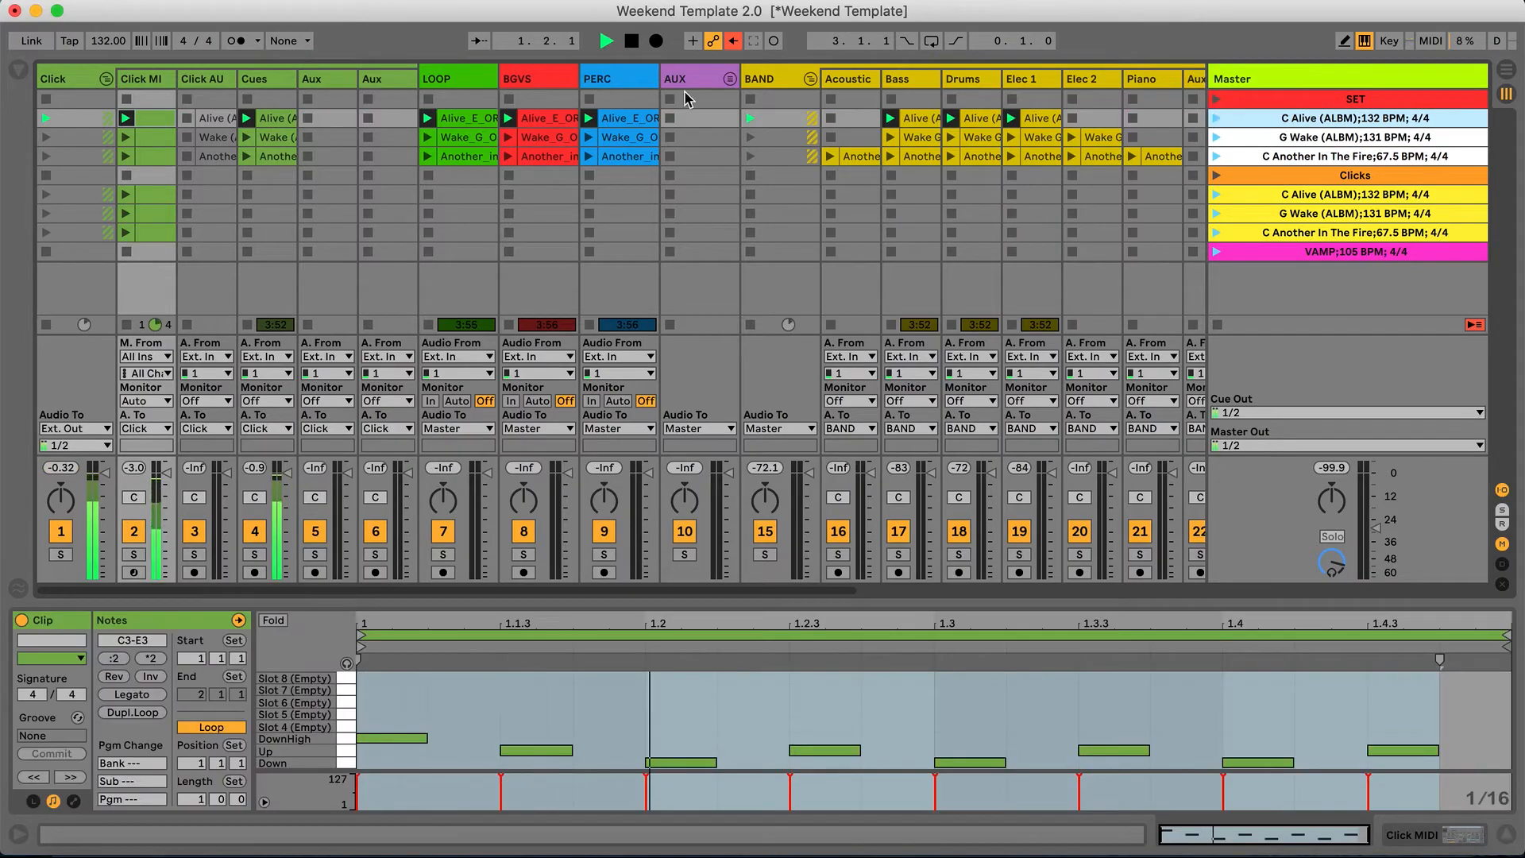
key("Down")
key("Return")
key("Down")
key("Return")
key("Up")
key("Return")
key("Up")
key("Return")
key("Down")
key("Return")
key("Down")
key("Return")
key("Up")
key("Return")
key("Up")
key("Return")
key("Down")
key("Return")
key("Down")
key("Return")
key("Up")
key("Return")
key("Up")
key("Return")
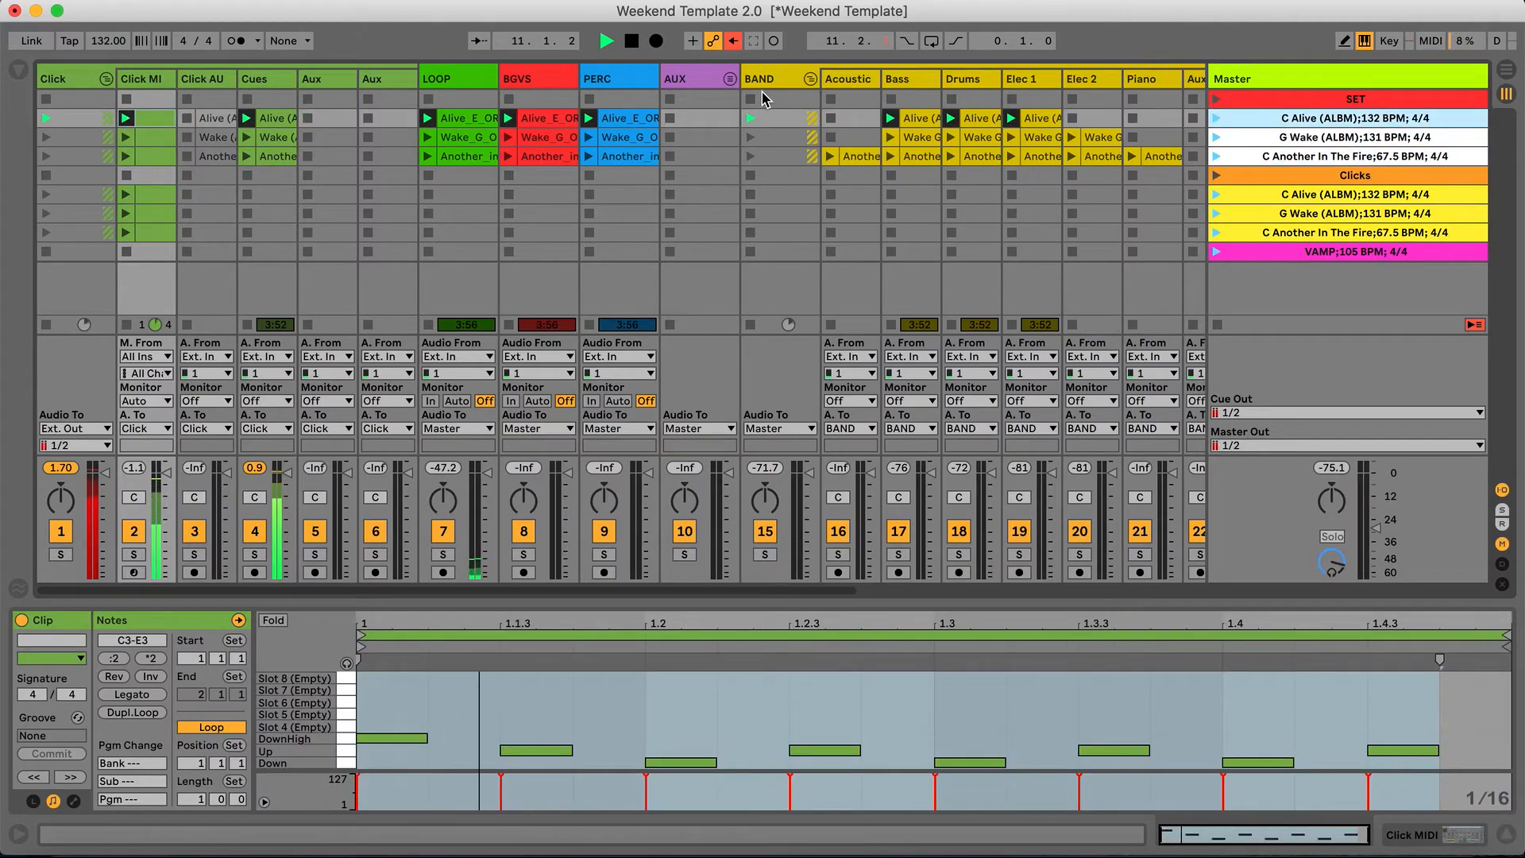
Set the global launch quantization to 1 Bar, test switching between the Another In The Fire and Alive scenes, and stop playback.
left_click(289, 40)
left_click(285, 131)
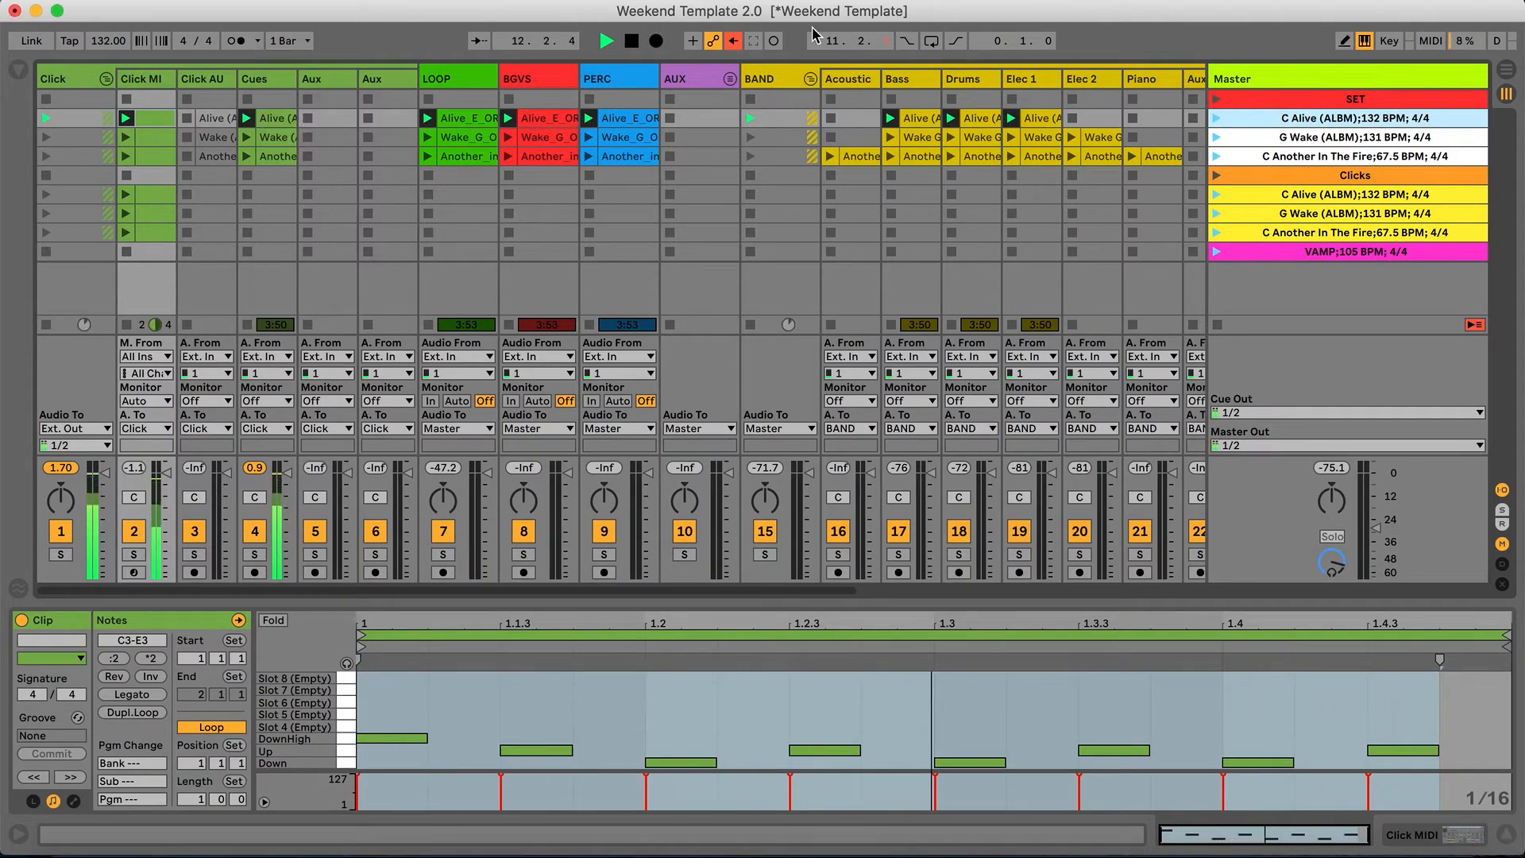
left_click(1216, 156)
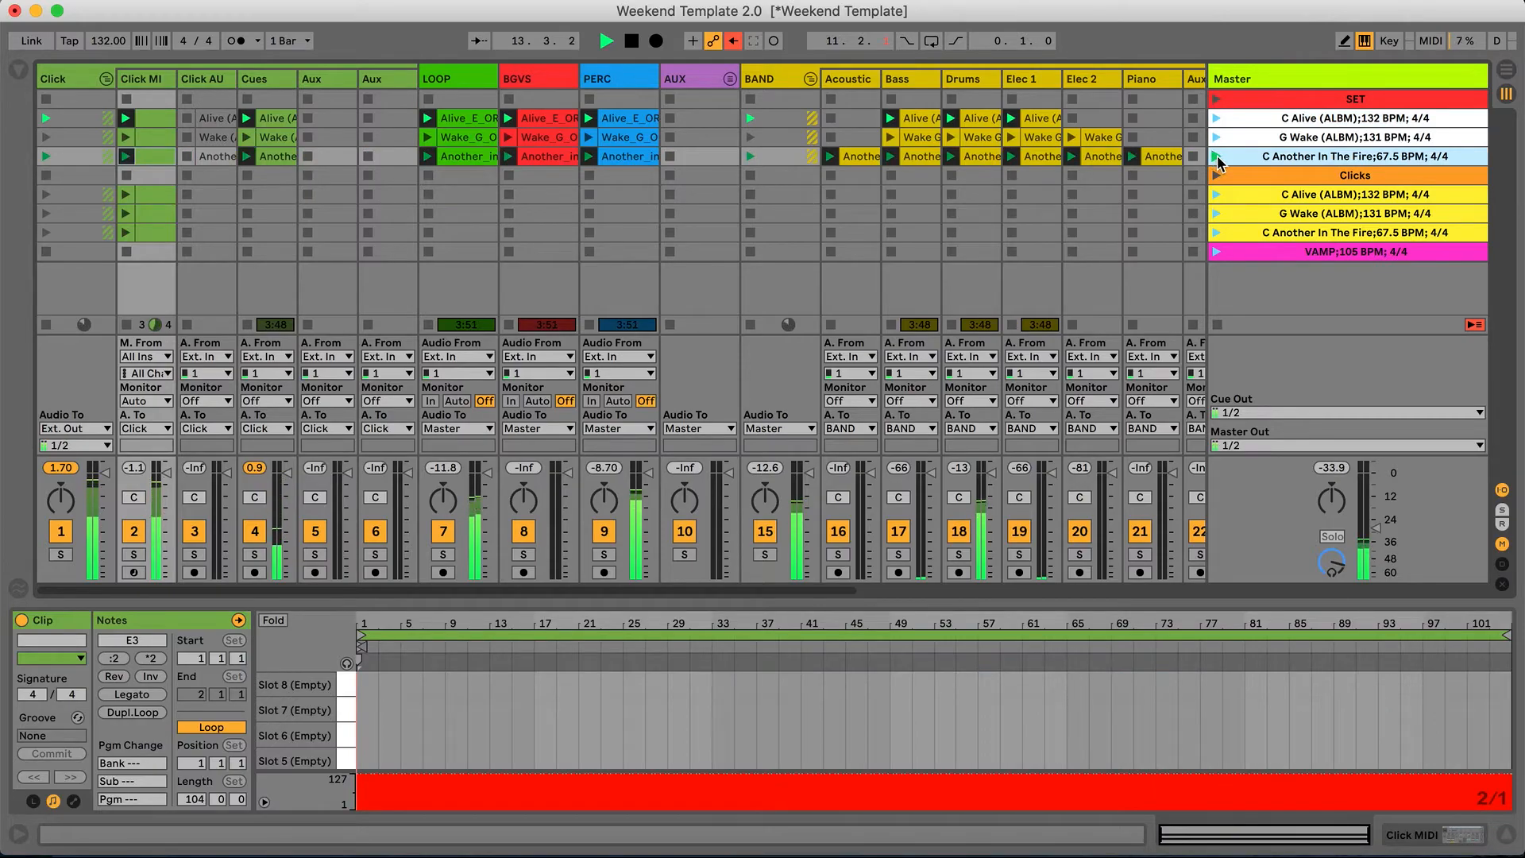
left_click(1217, 118)
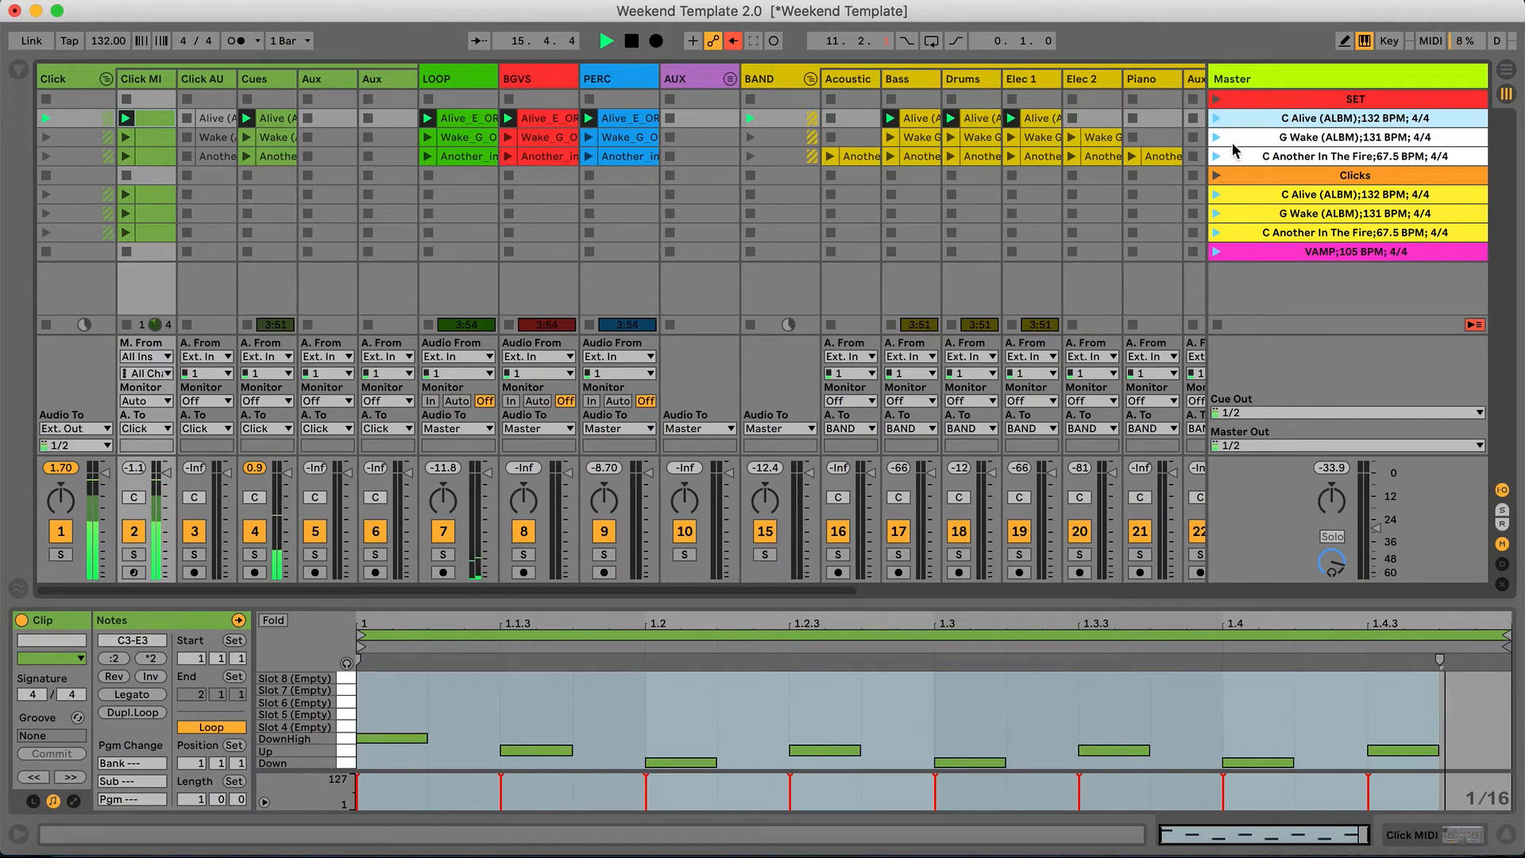
left_click(1215, 158)
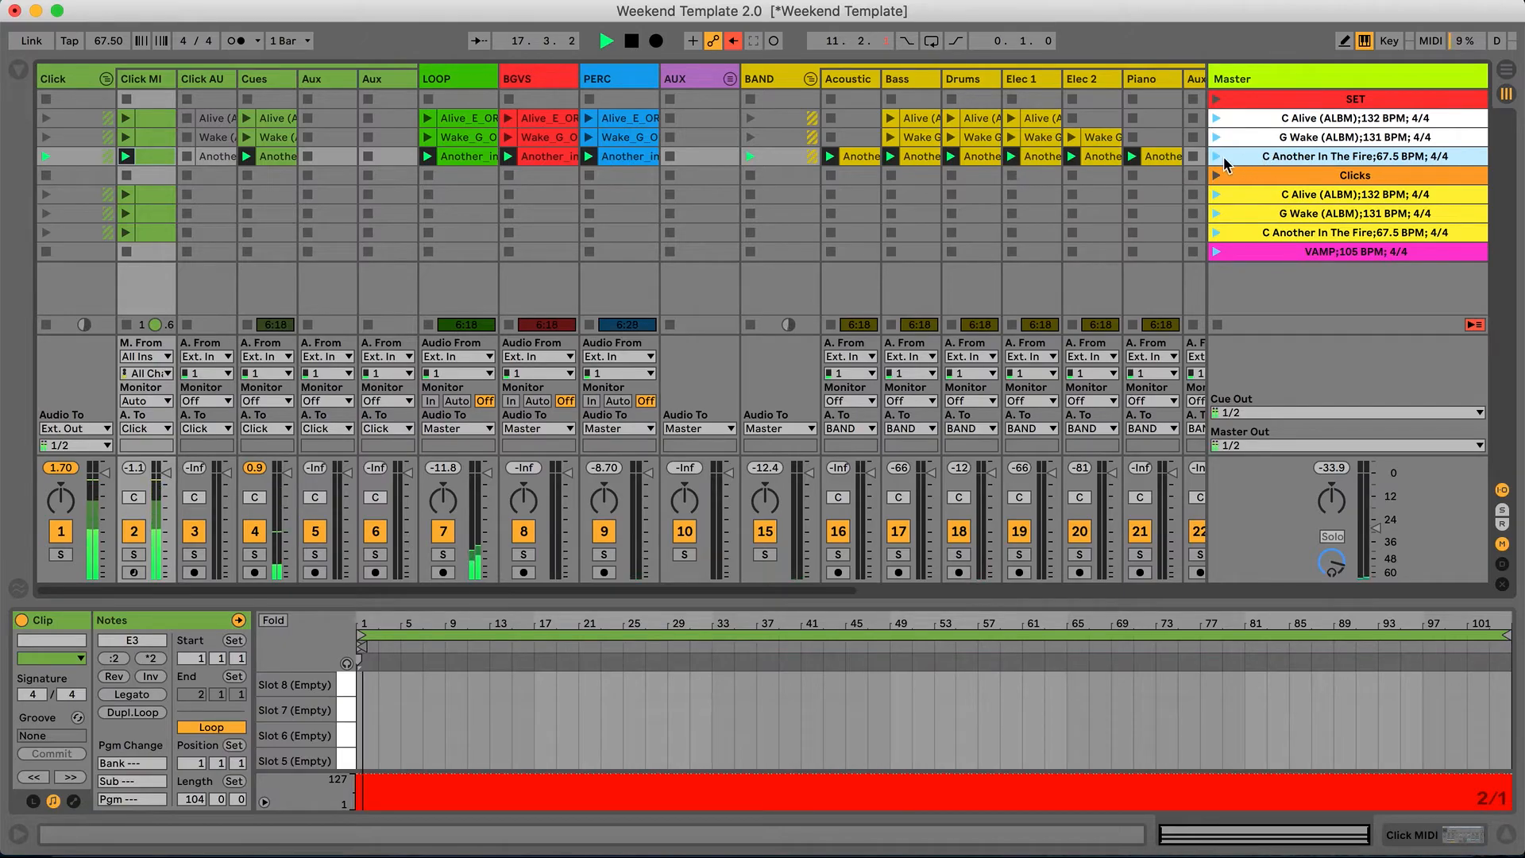
left_click(1216, 118)
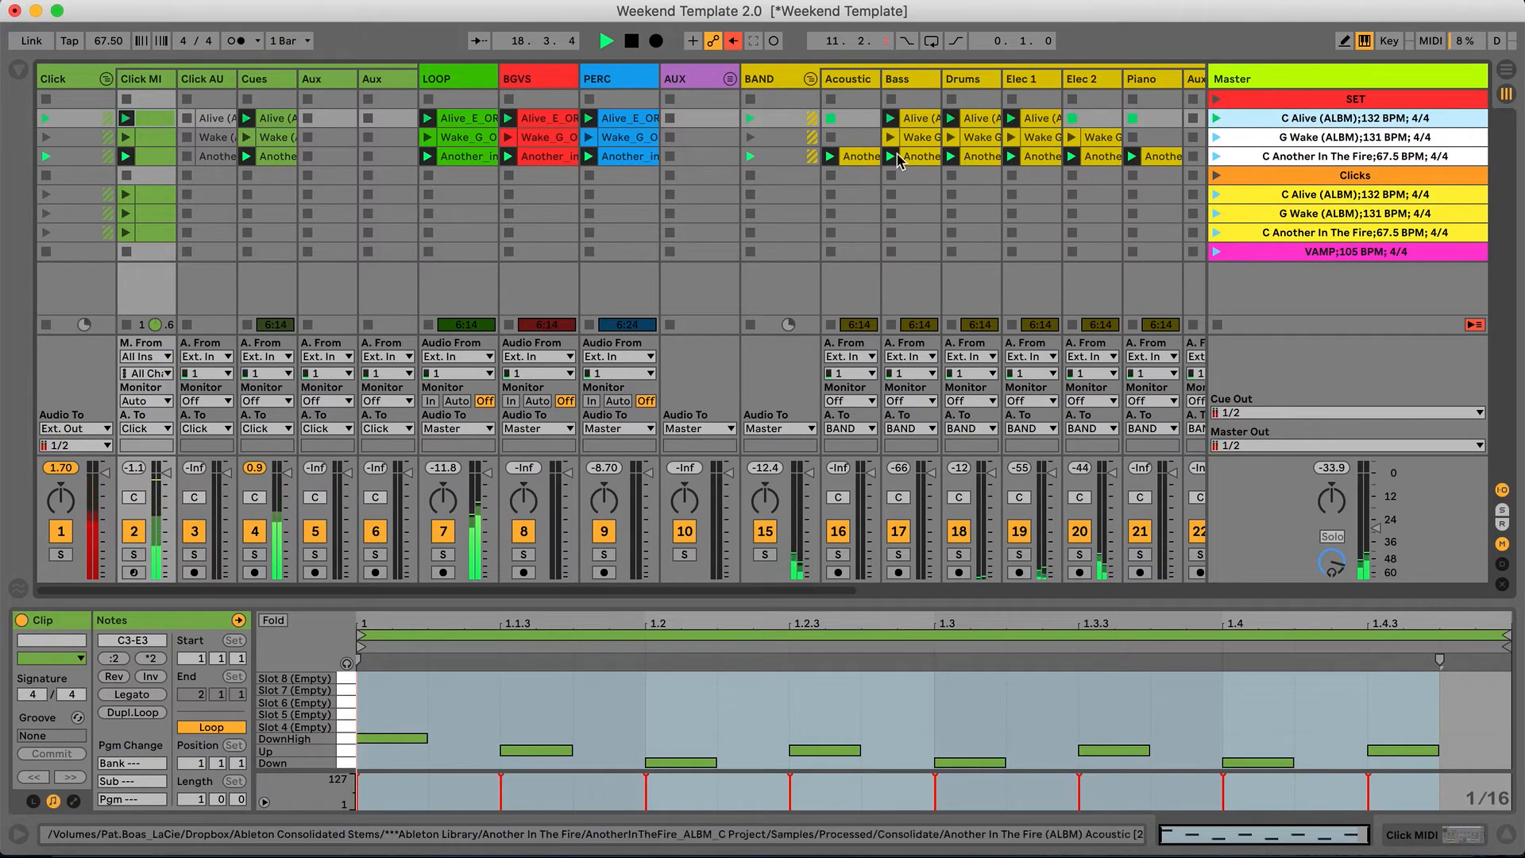
key("space")
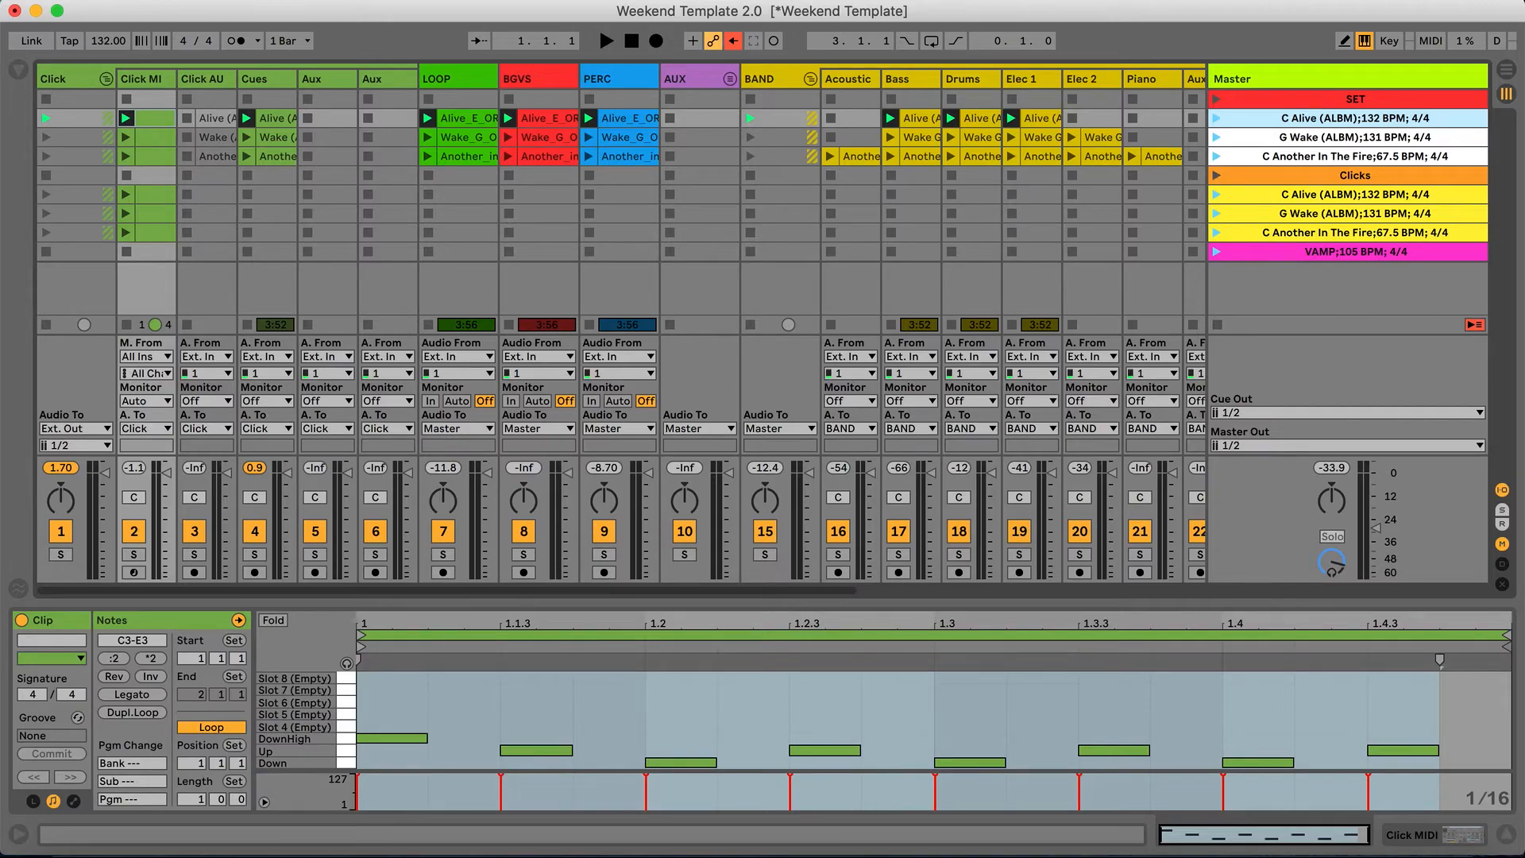
In the audio preferences, set the input device to No Device and the output device to Scarlett 4i4 USB (6 In, 4 Out).
left_click(69, 9)
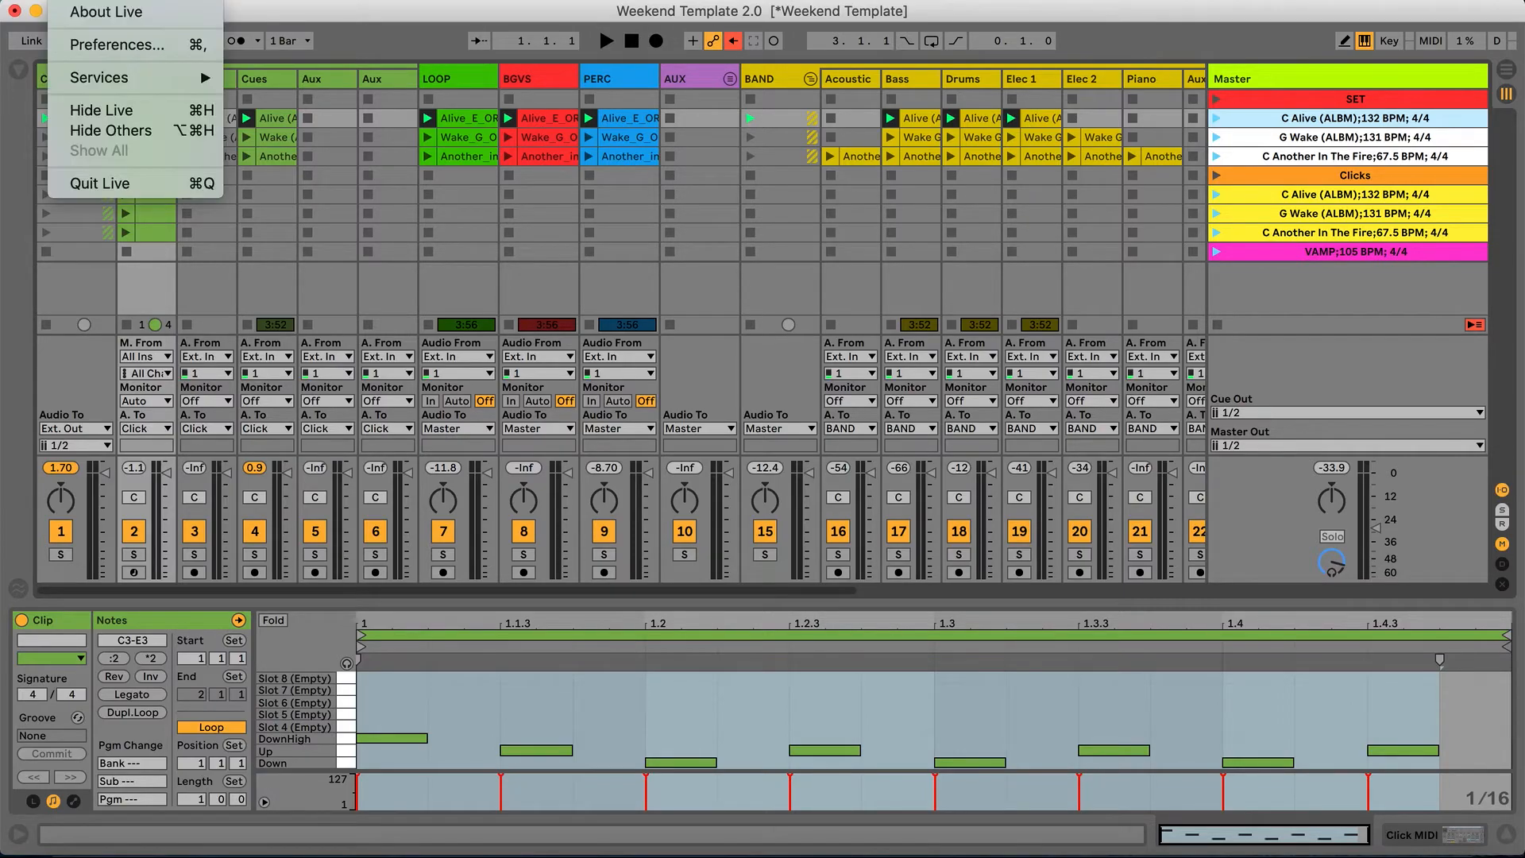
left_click(119, 42)
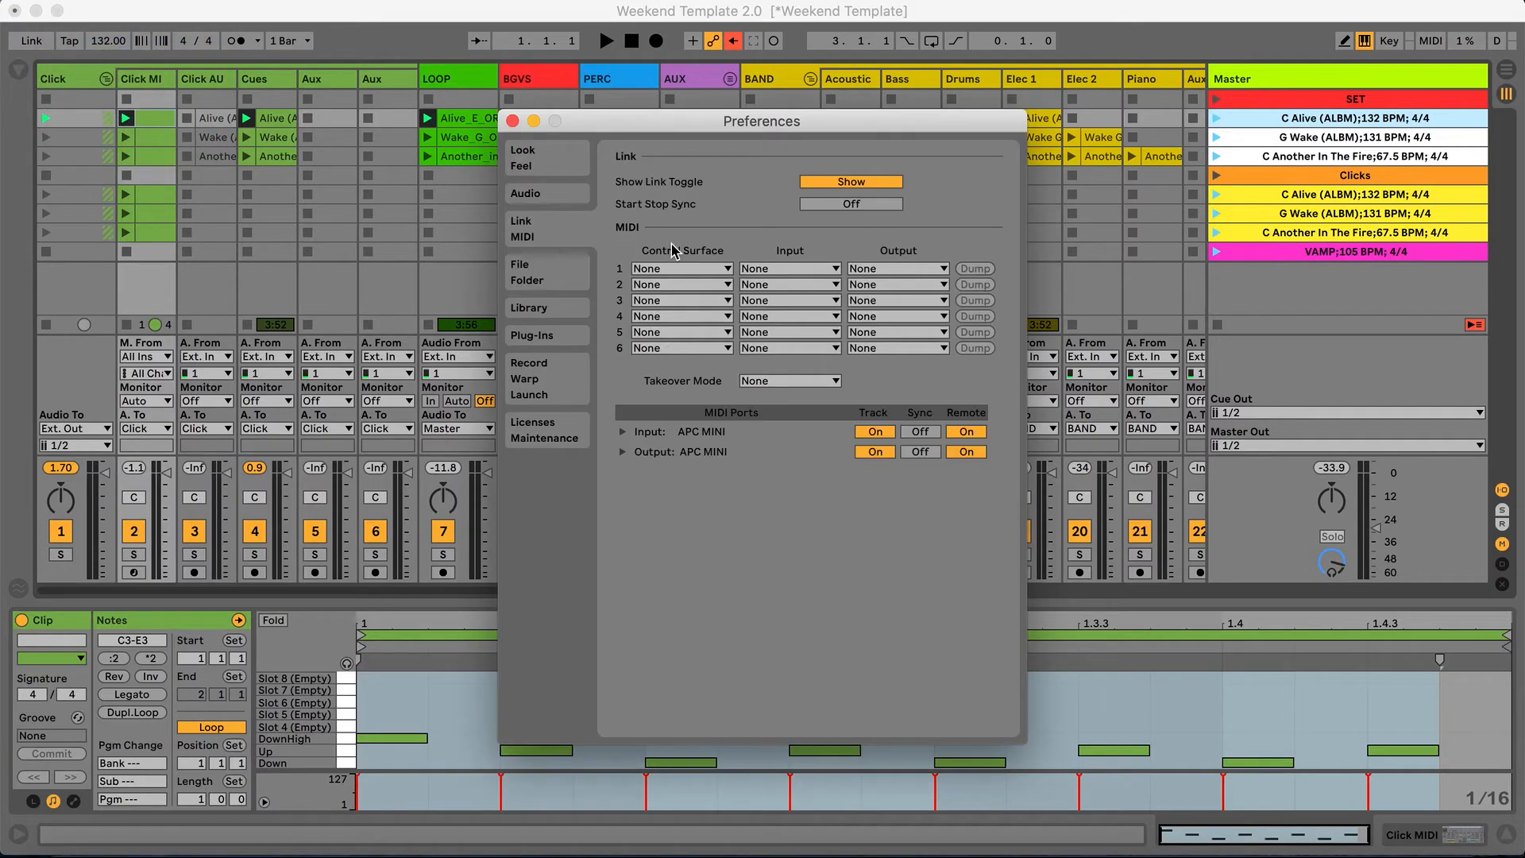
left_click(526, 196)
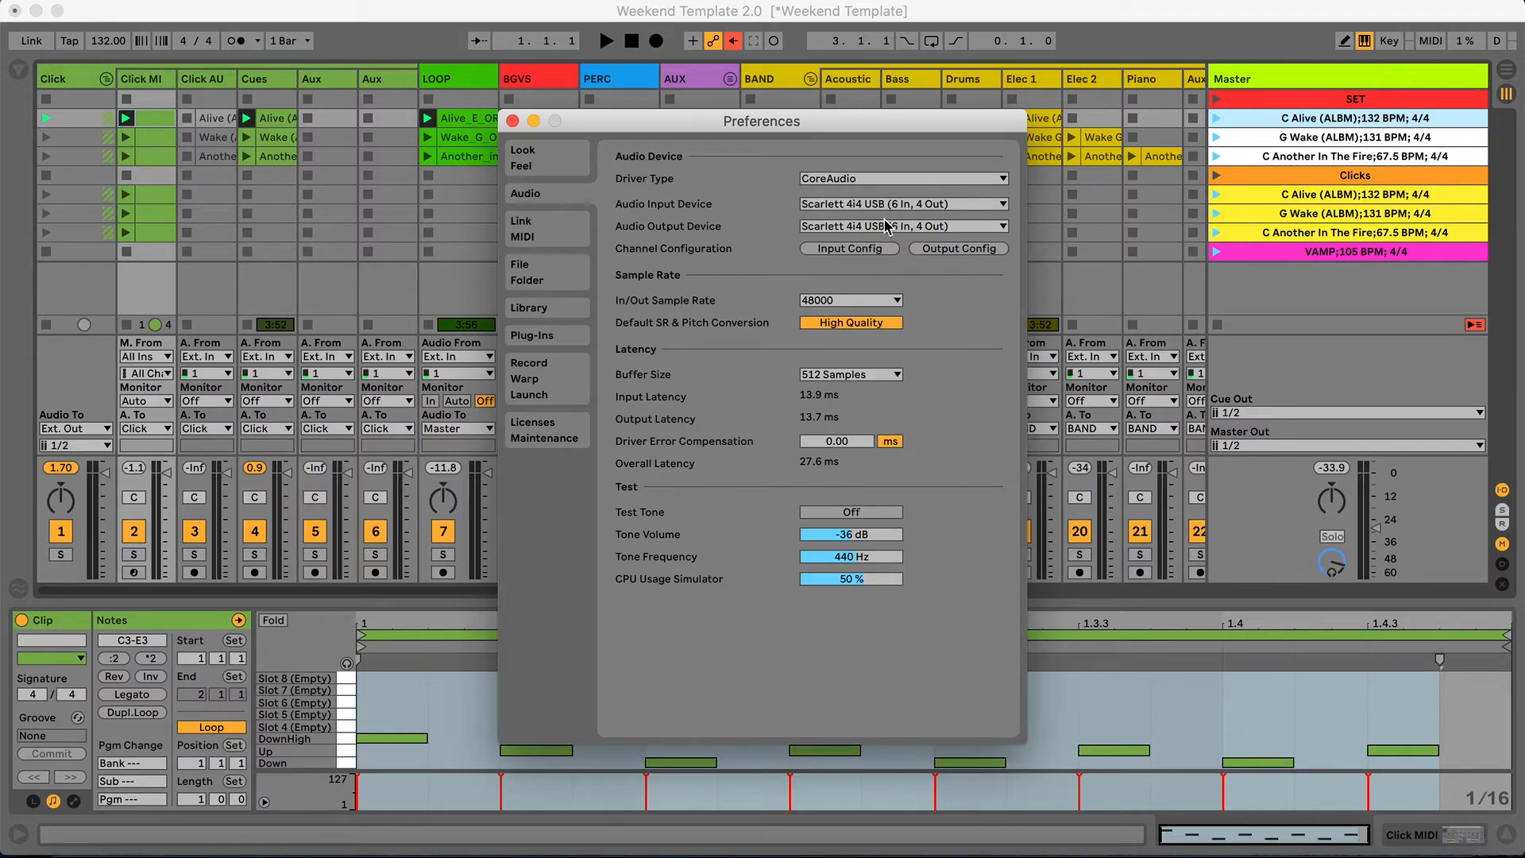
left_click(840, 230)
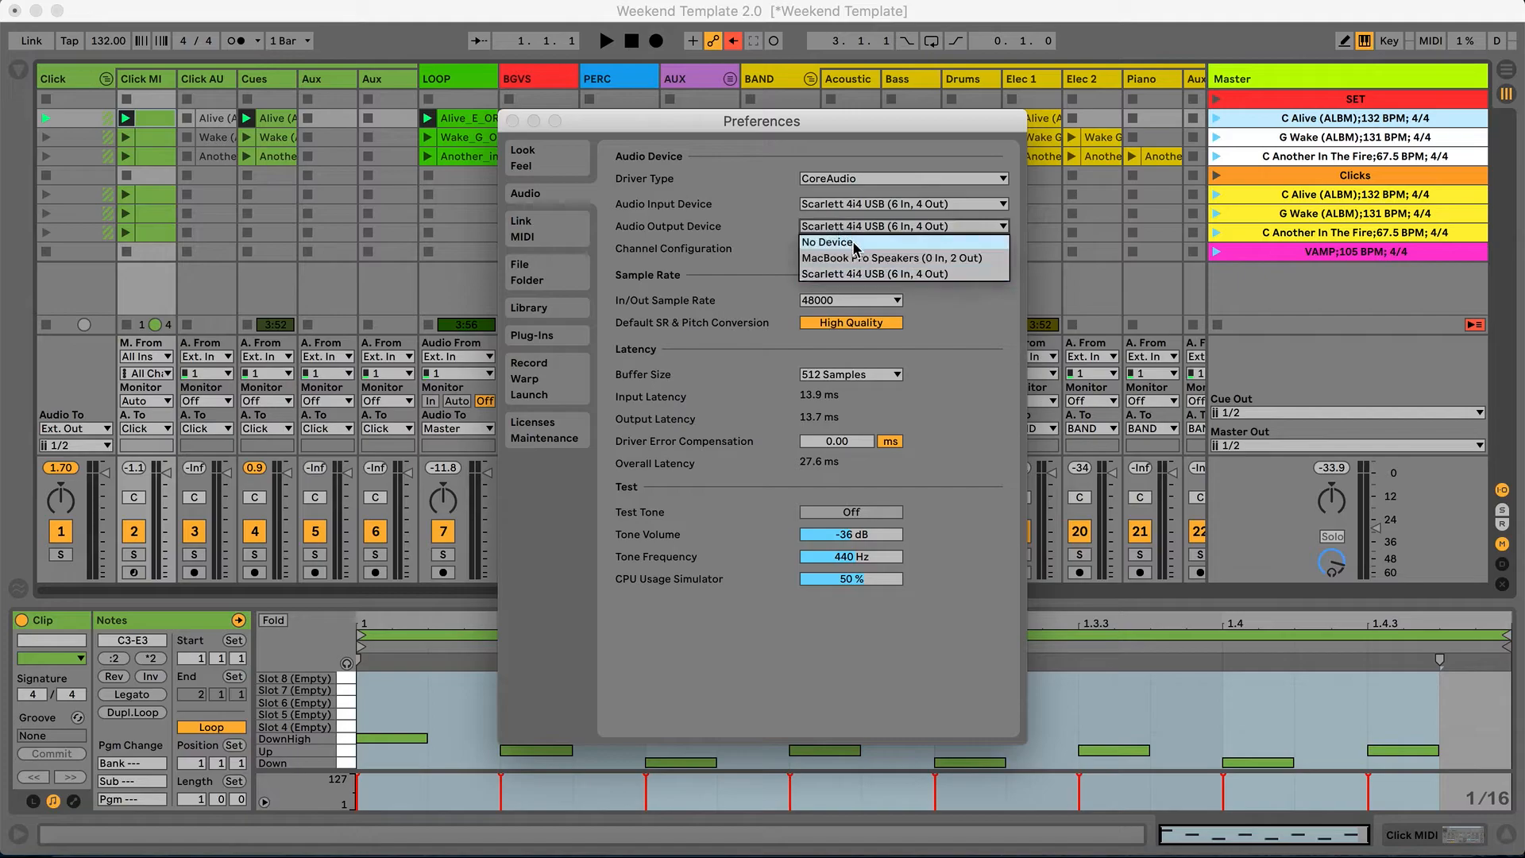
left_click(929, 209)
left_click(928, 205)
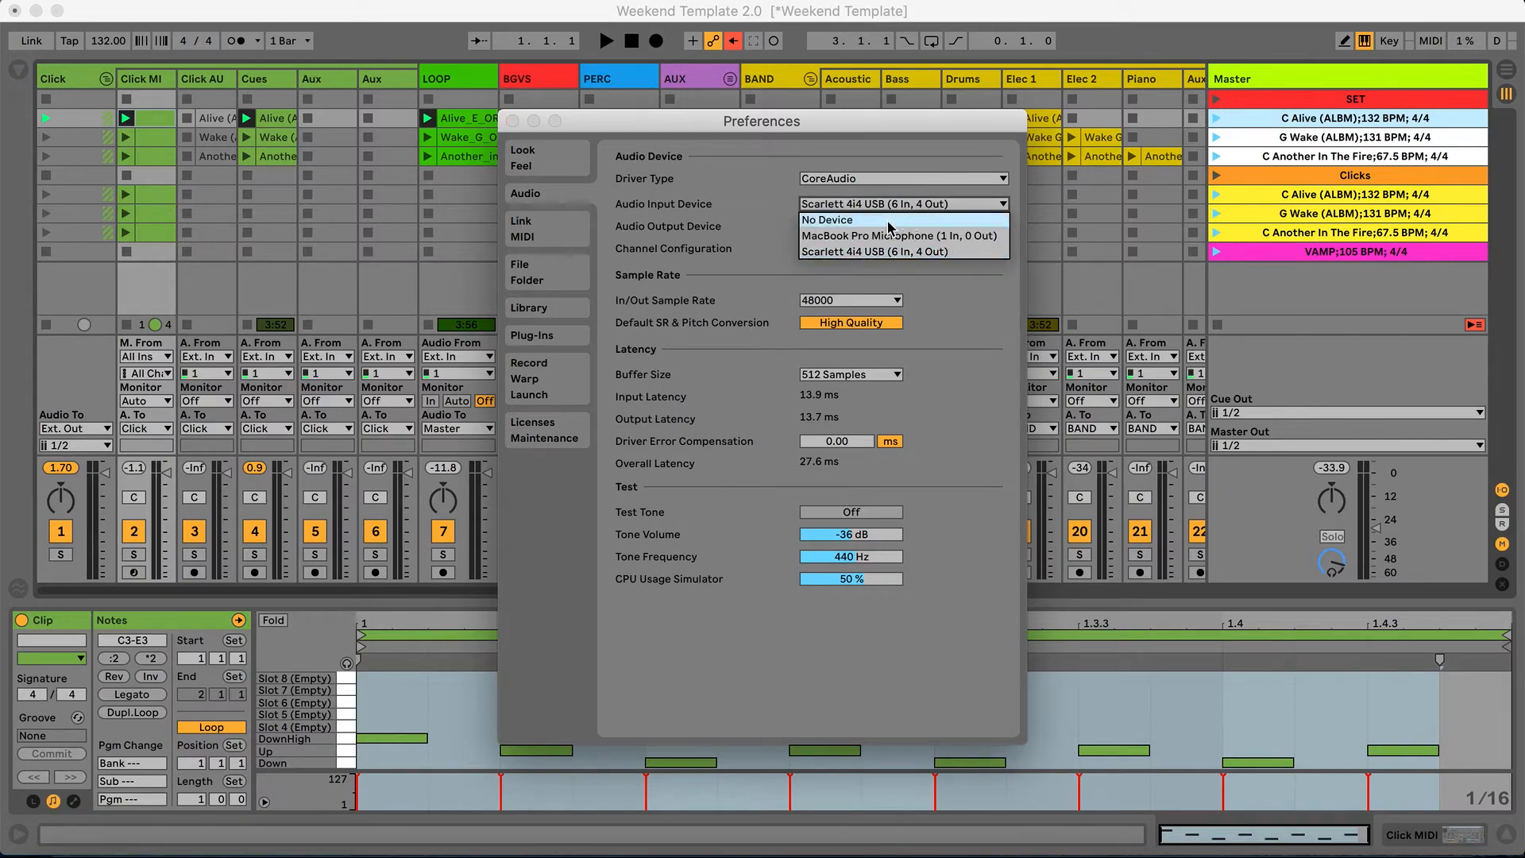
left_click(888, 221)
left_click(890, 225)
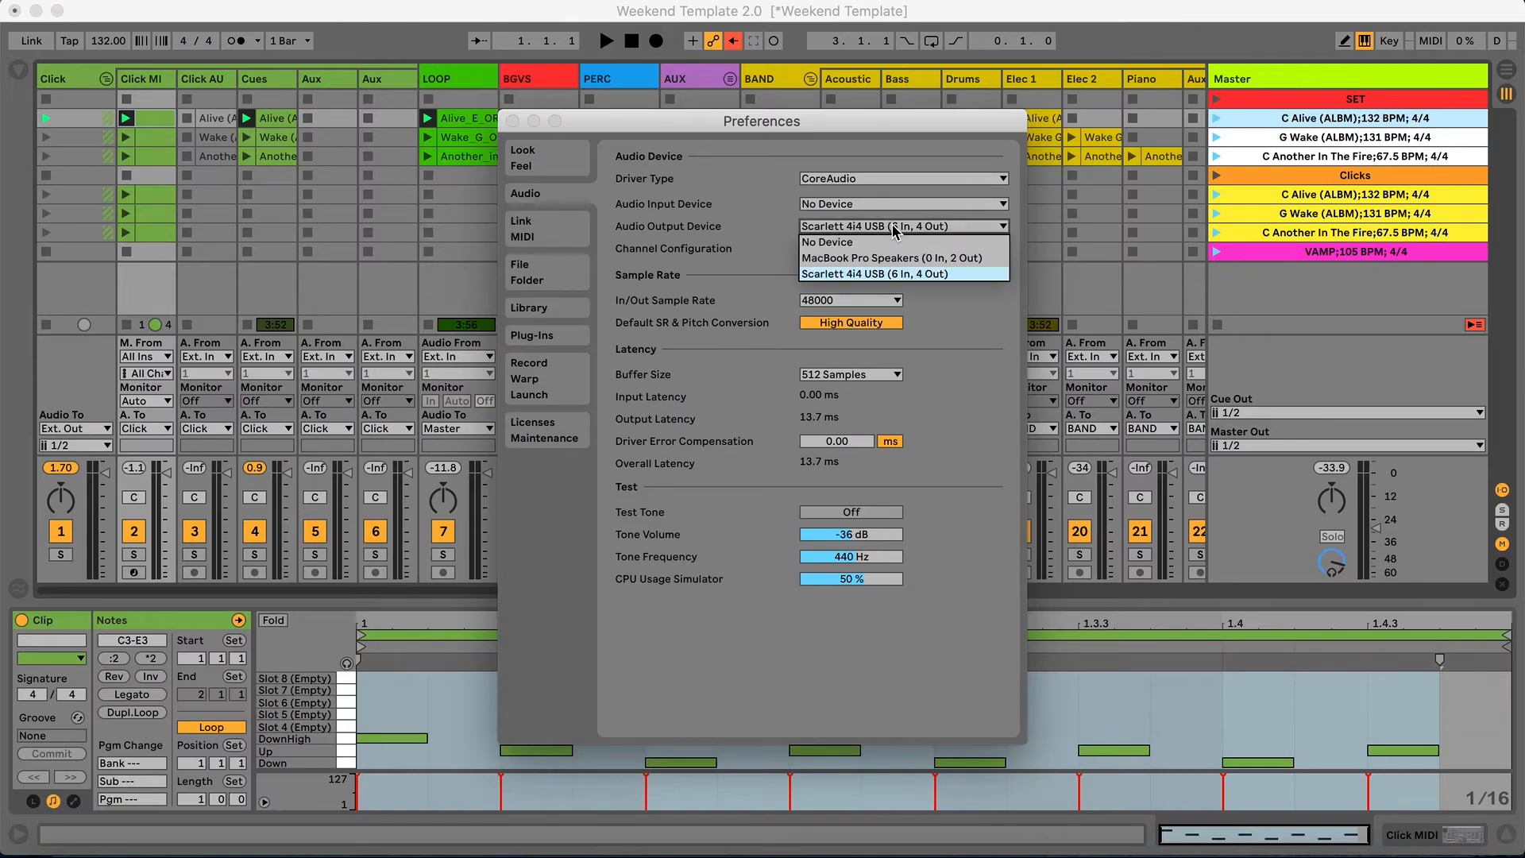
left_click(893, 272)
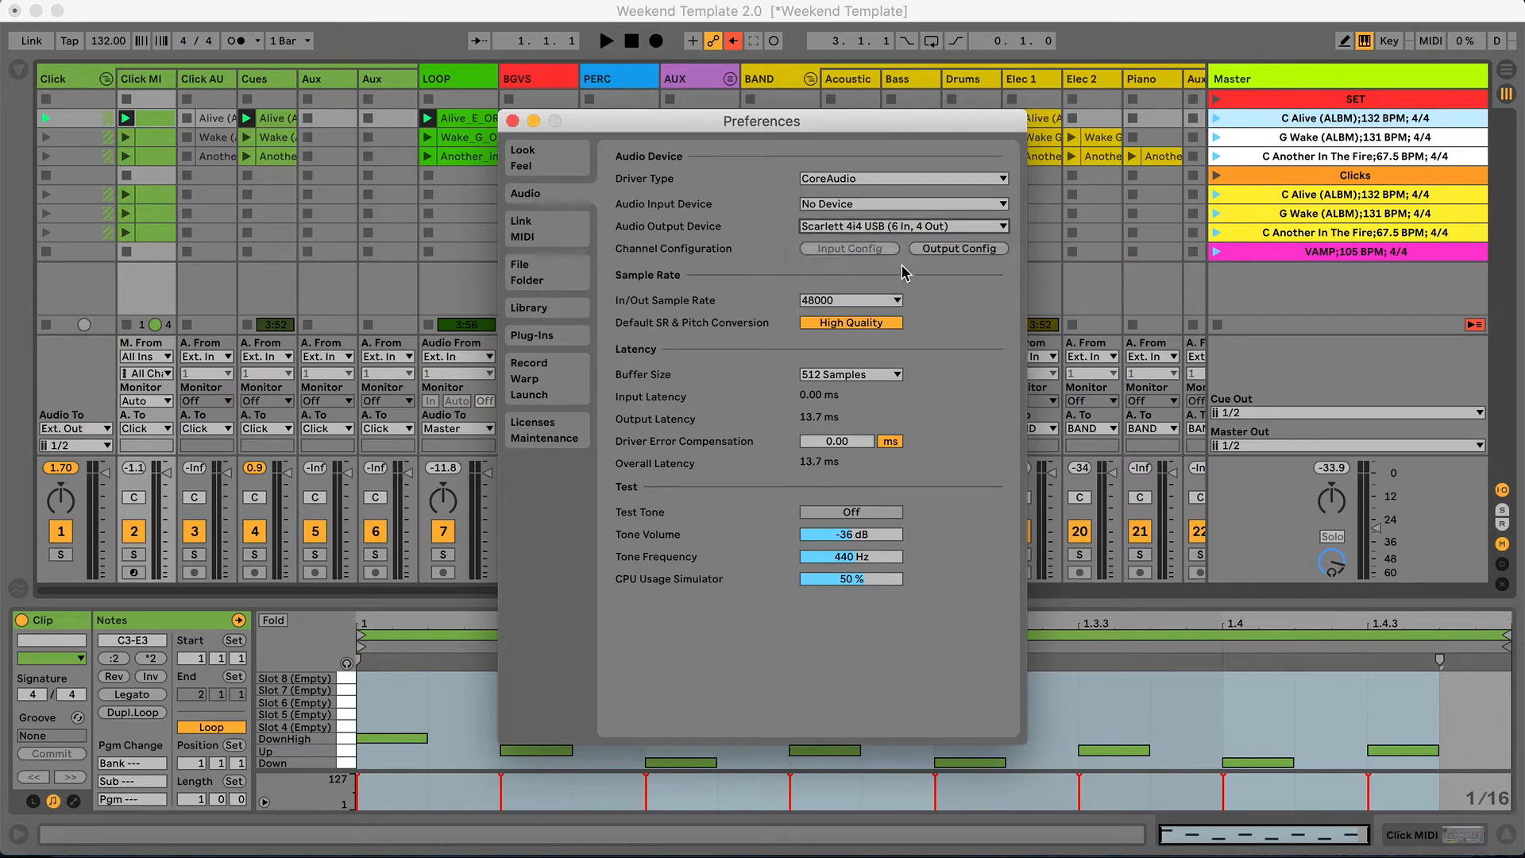
Review the available mono and stereo output pairs in the output configuration, accept it, and close the preferences.
left_click(959, 249)
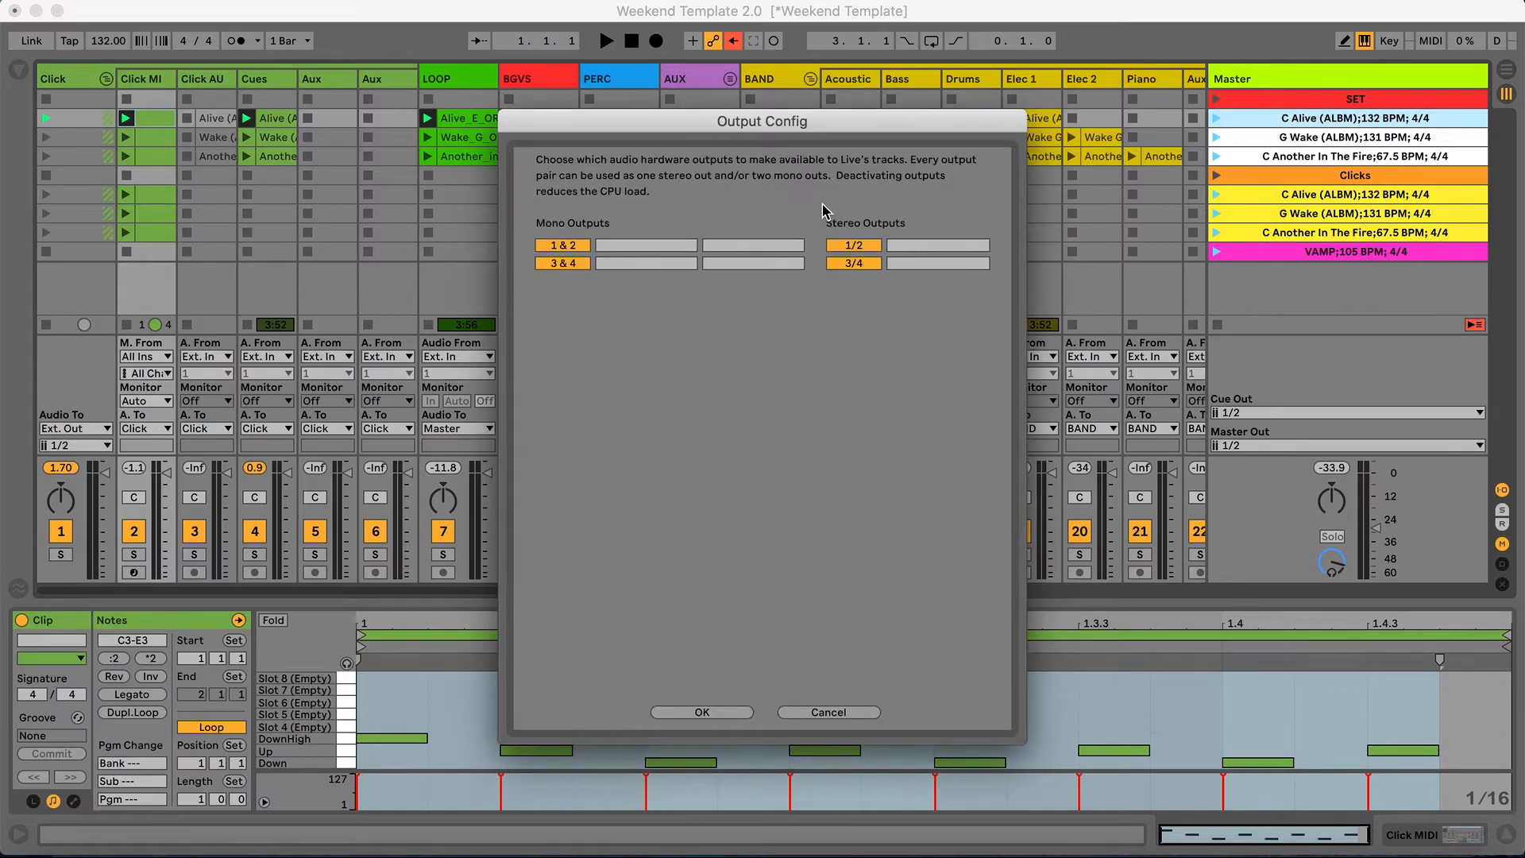
left_click(723, 711)
left_click(513, 121)
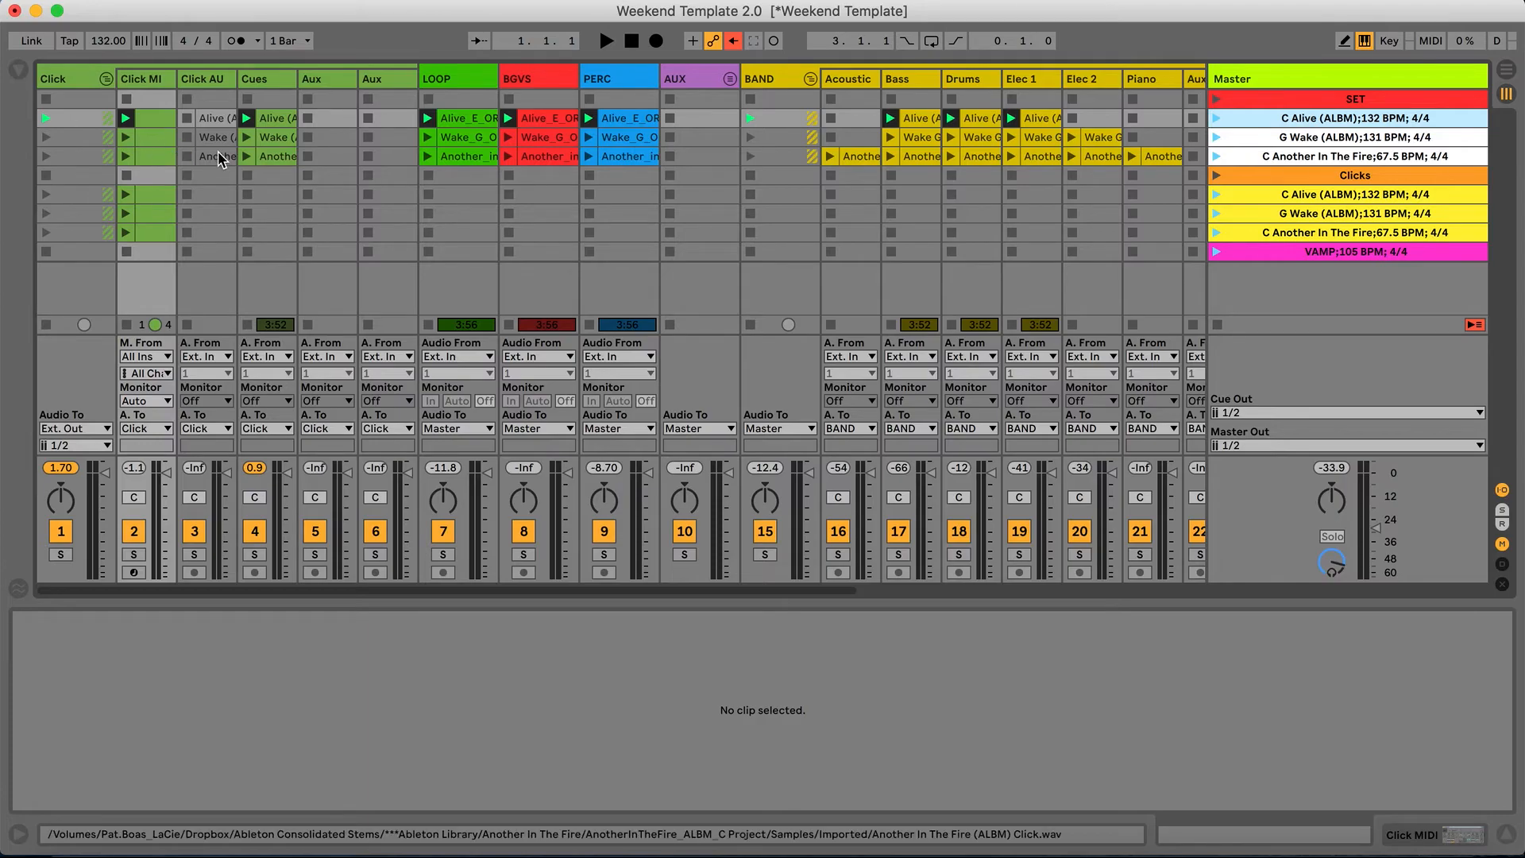
Fold and unfold the Click group to examine the tracks it contains.
left_click(106, 78)
left_click(105, 79)
left_click(106, 79)
left_click(107, 79)
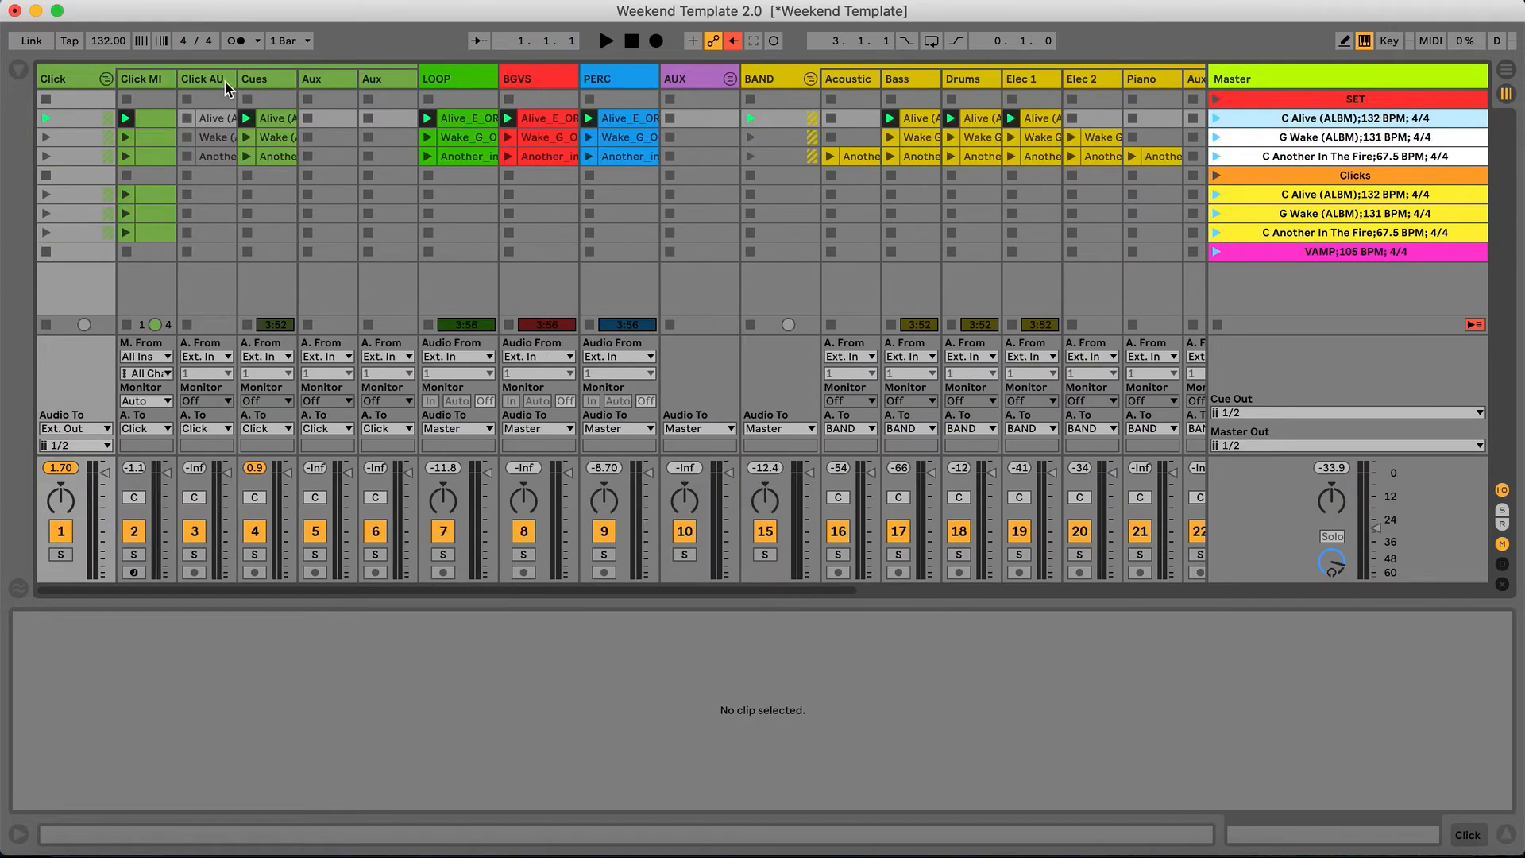
left_click(106, 79)
left_click(107, 79)
left_click(106, 79)
left_click(107, 79)
Inspect the Alive clip on the LOOP track and review the track's audio output routing options, keeping Master.
left_click(448, 121)
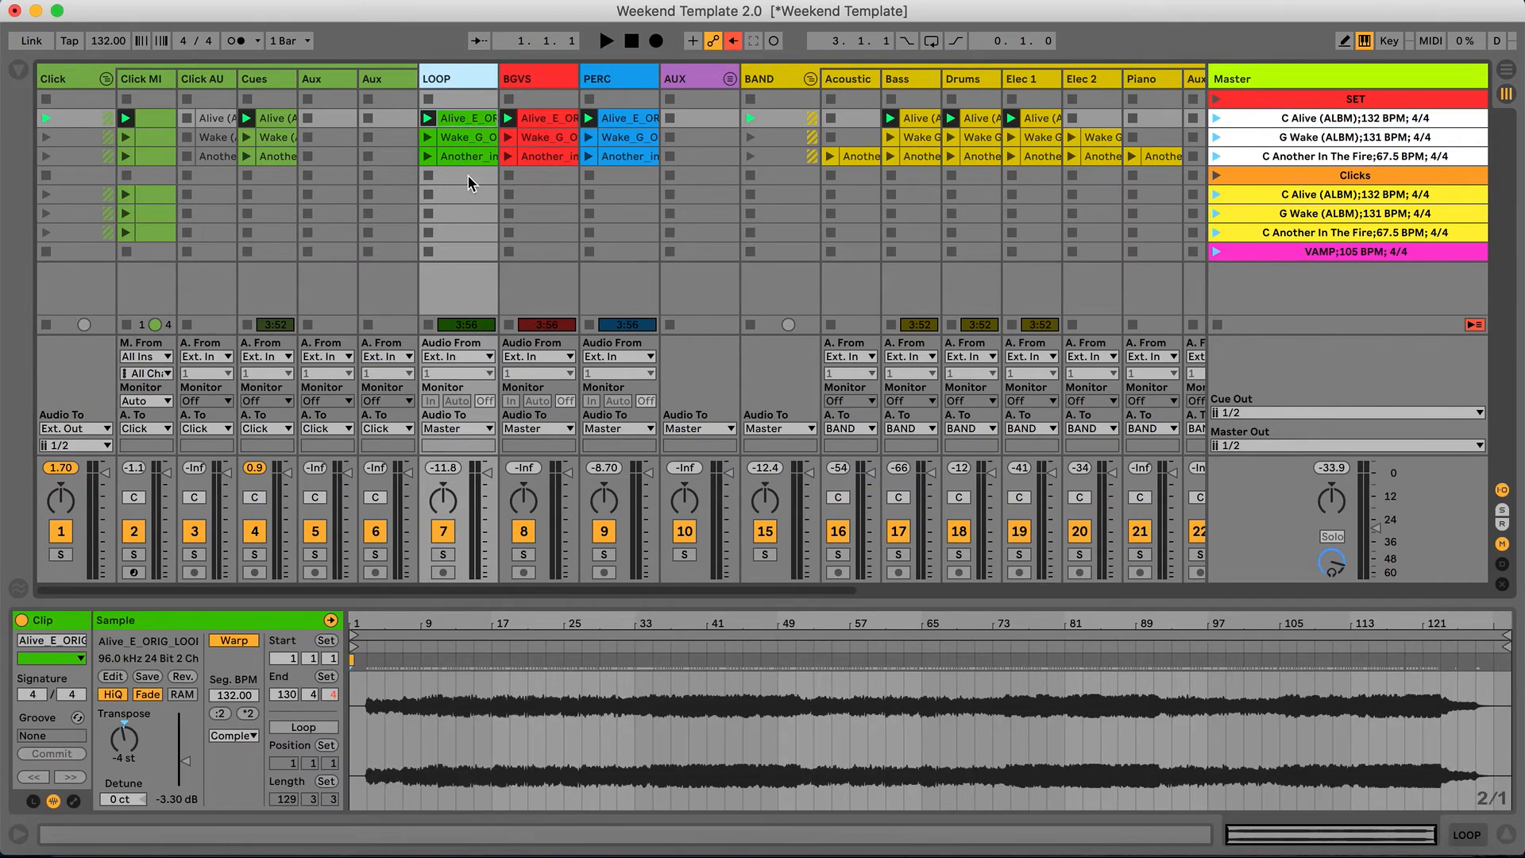
left_click(476, 121)
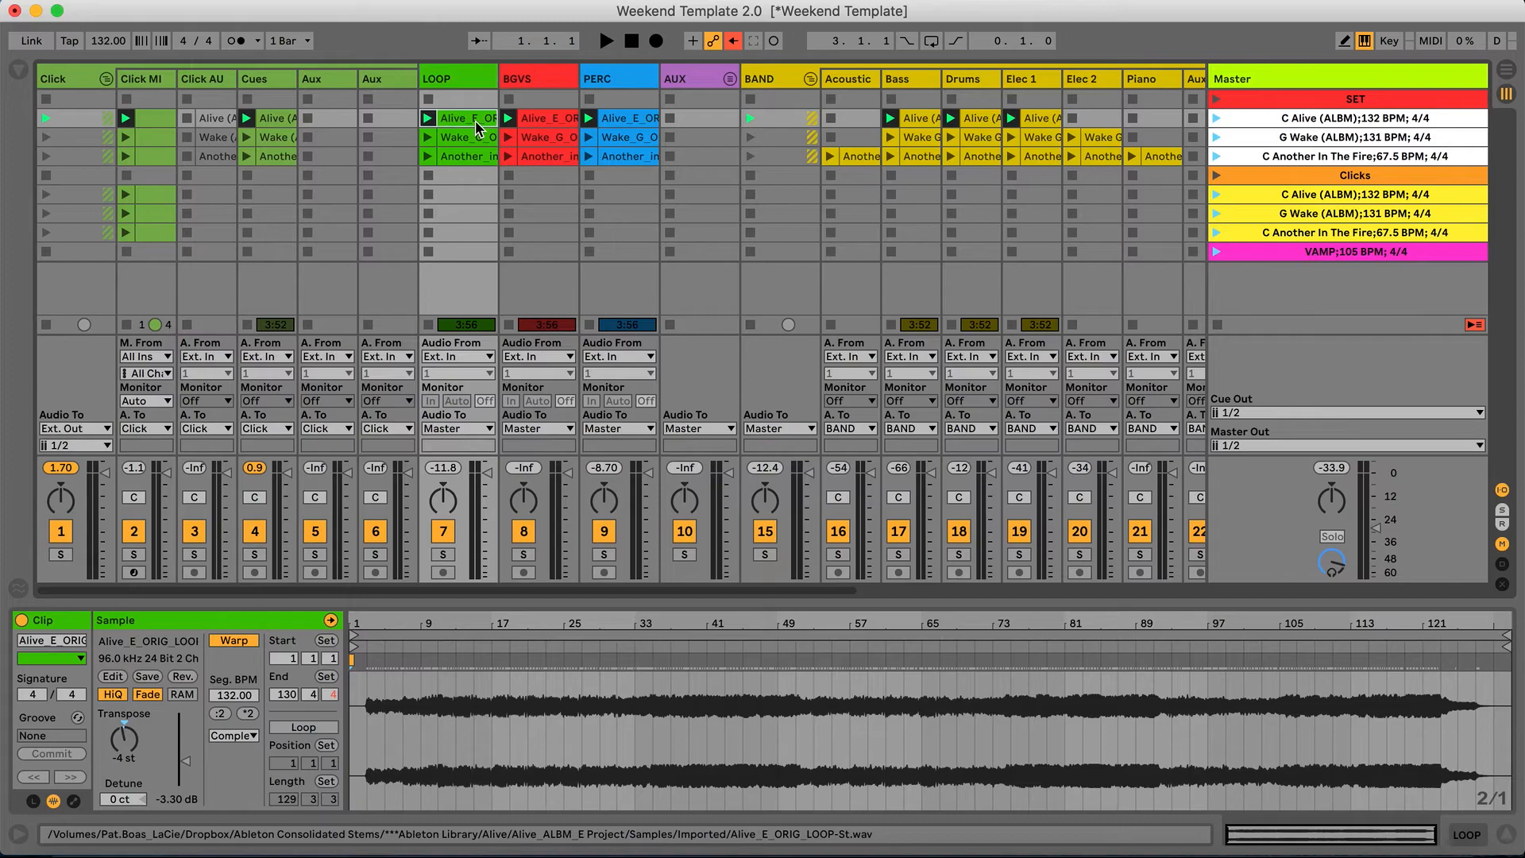
left_click(461, 427)
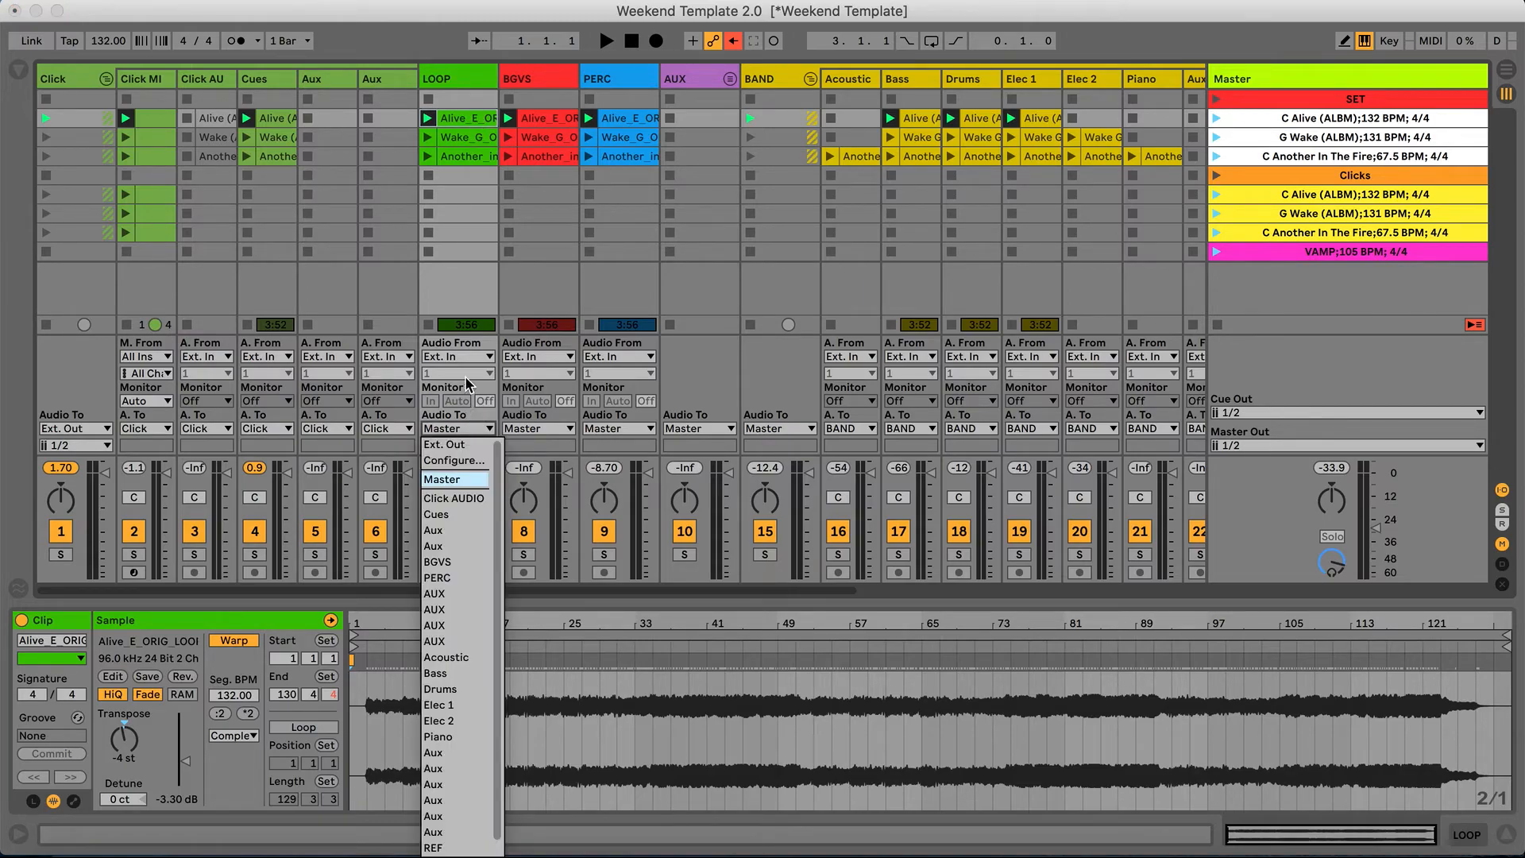
left_click(479, 431)
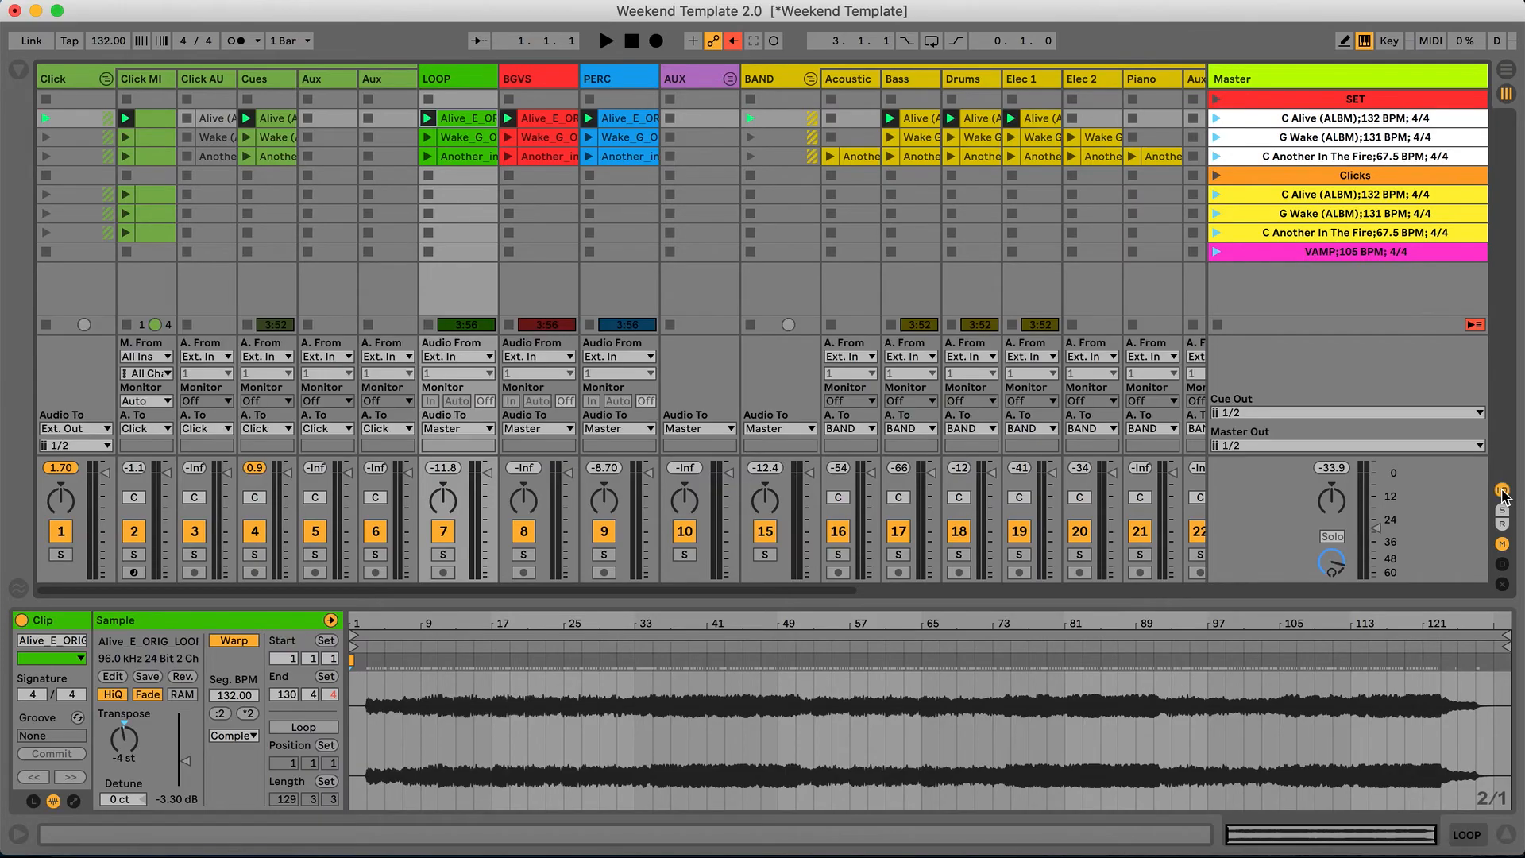
Route the LOOP track's audio output to Ext. Out on the stereo pair 3/4.
left_click(454, 429)
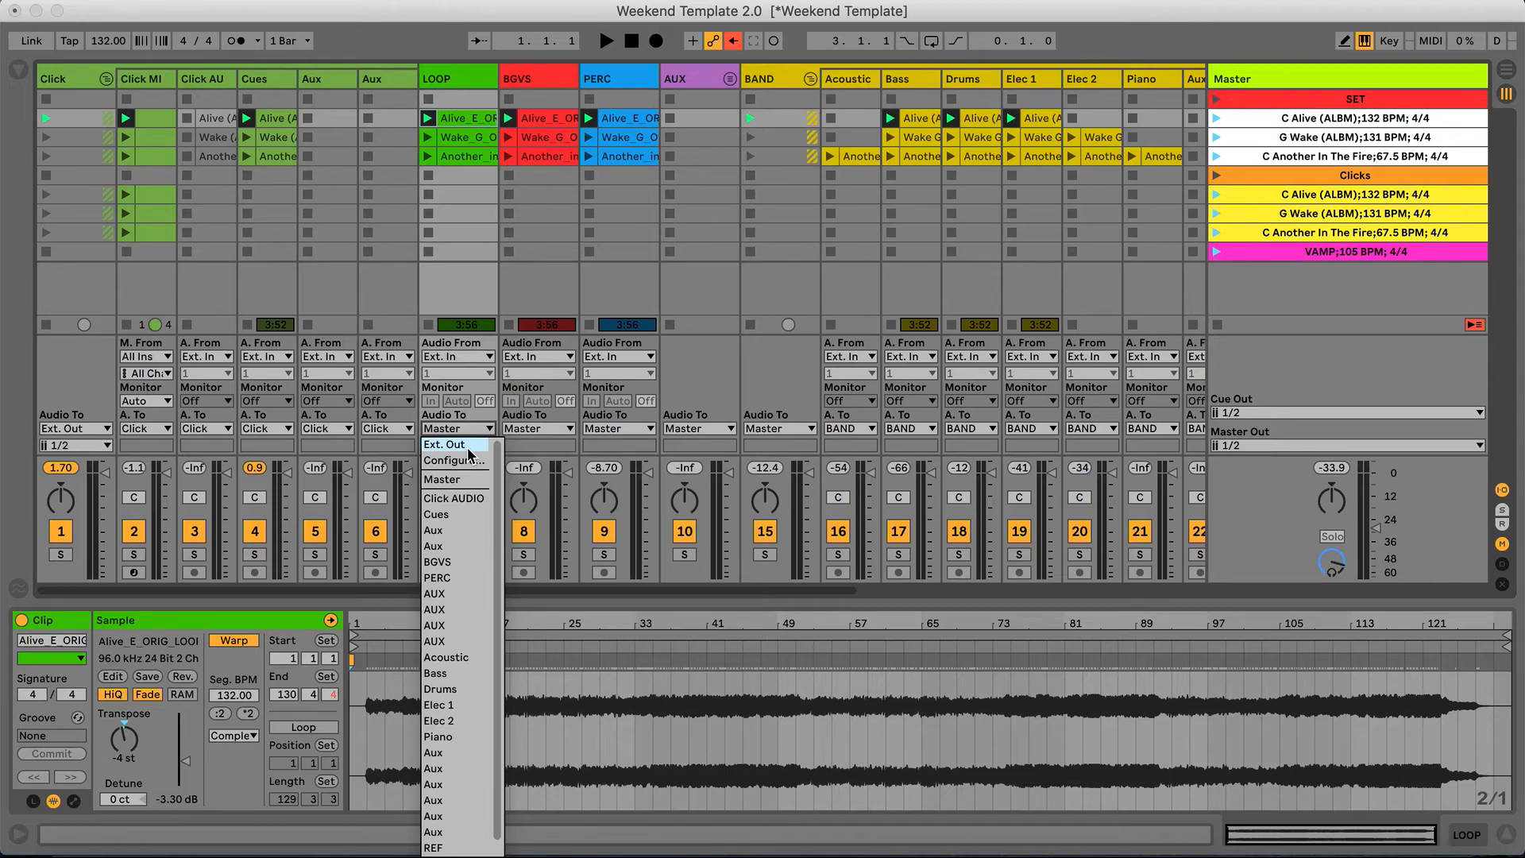
left_click(469, 450)
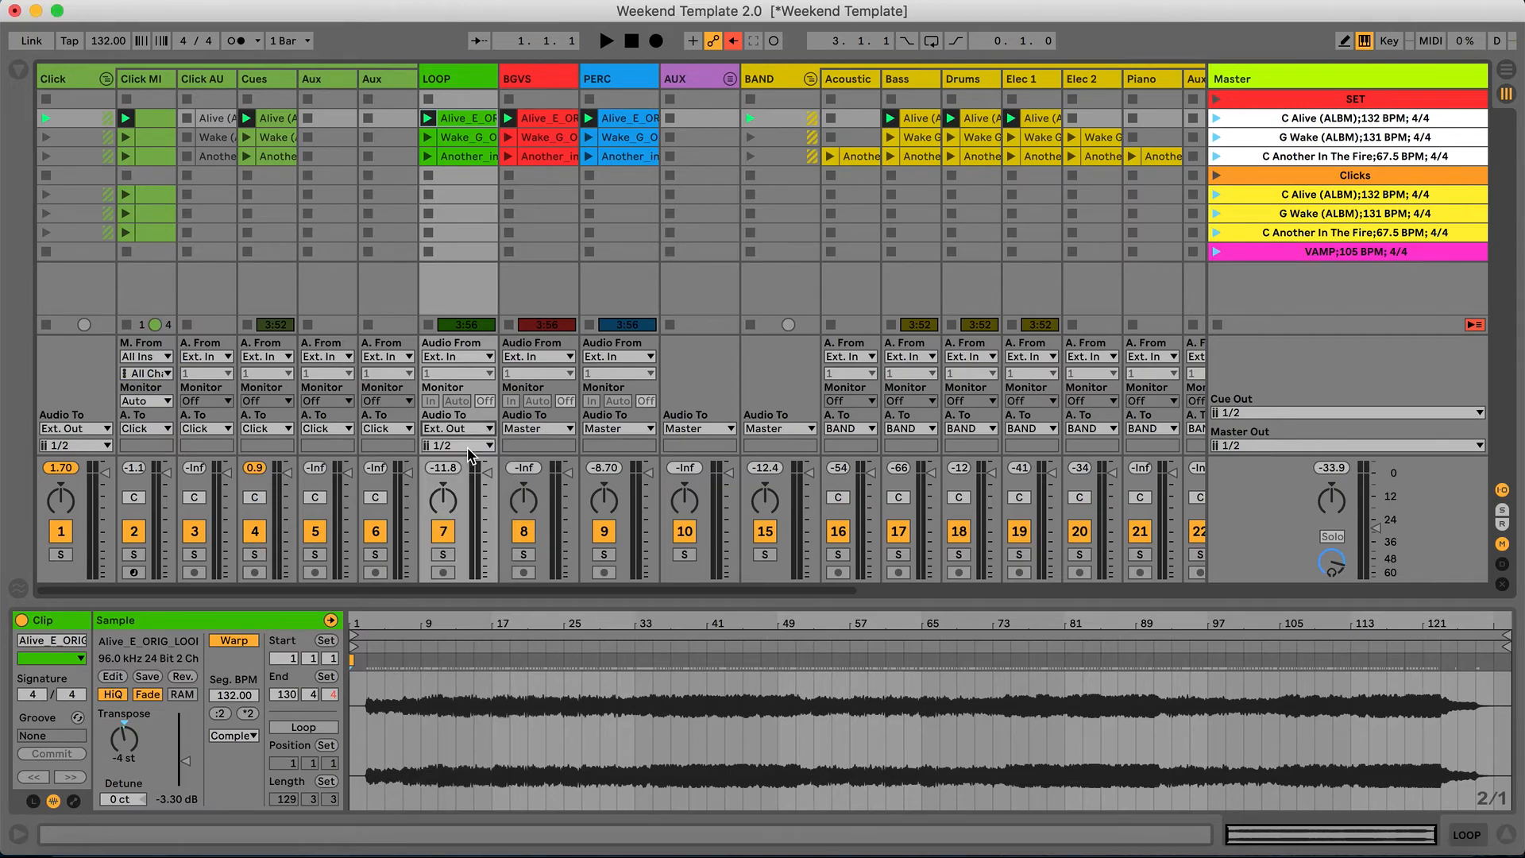
left_click(448, 445)
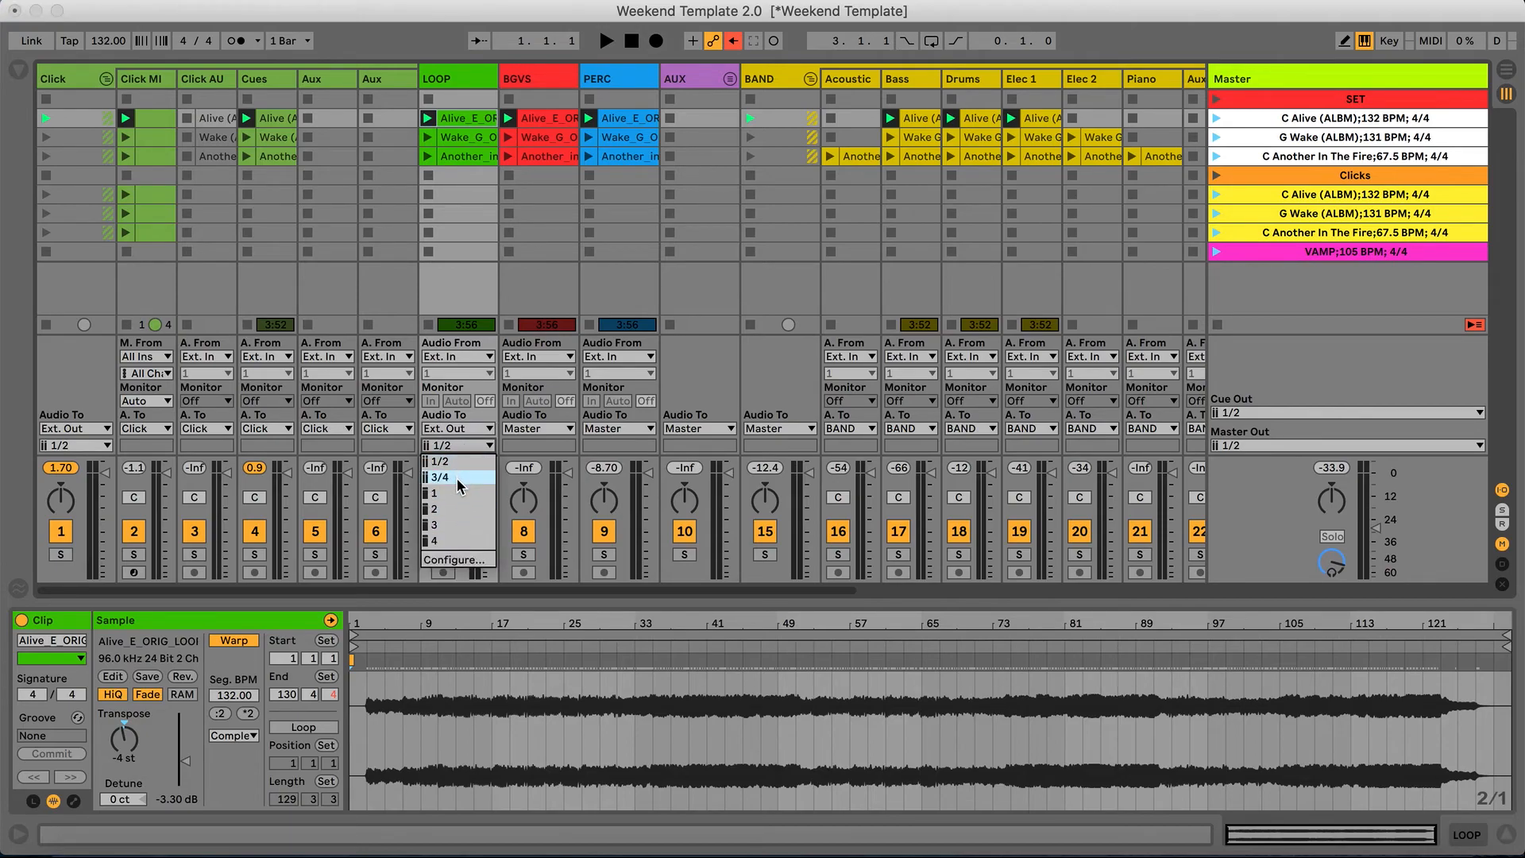
left_click(456, 477)
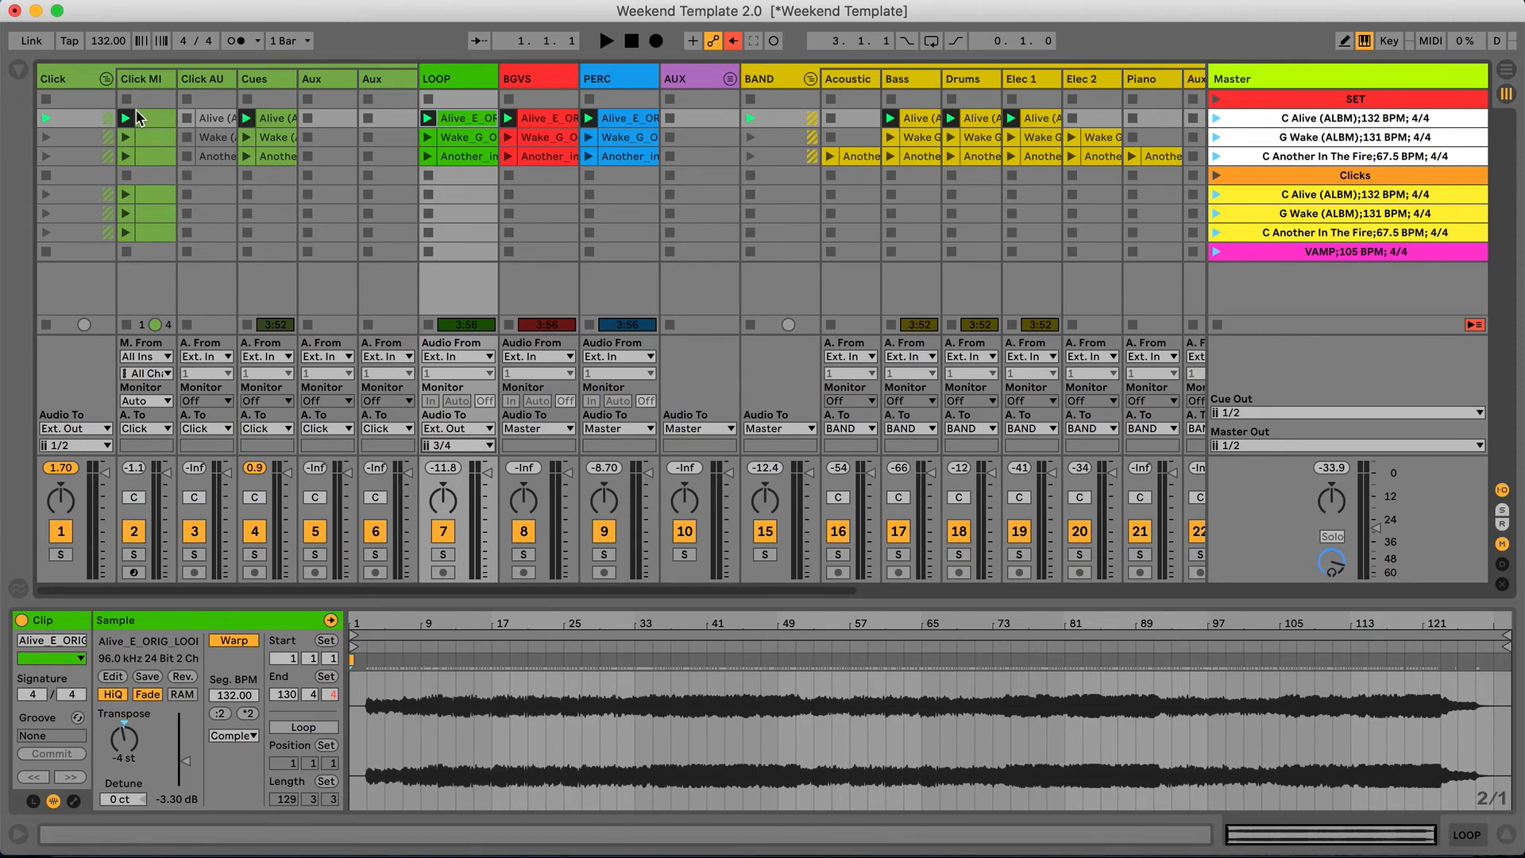
Check the audio output routing of the two Aux tracks inside the Click group, keeping Click, and fold the group.
left_click(105, 78)
left_click(105, 78)
left_click(106, 78)
left_click(106, 78)
left_click(387, 430)
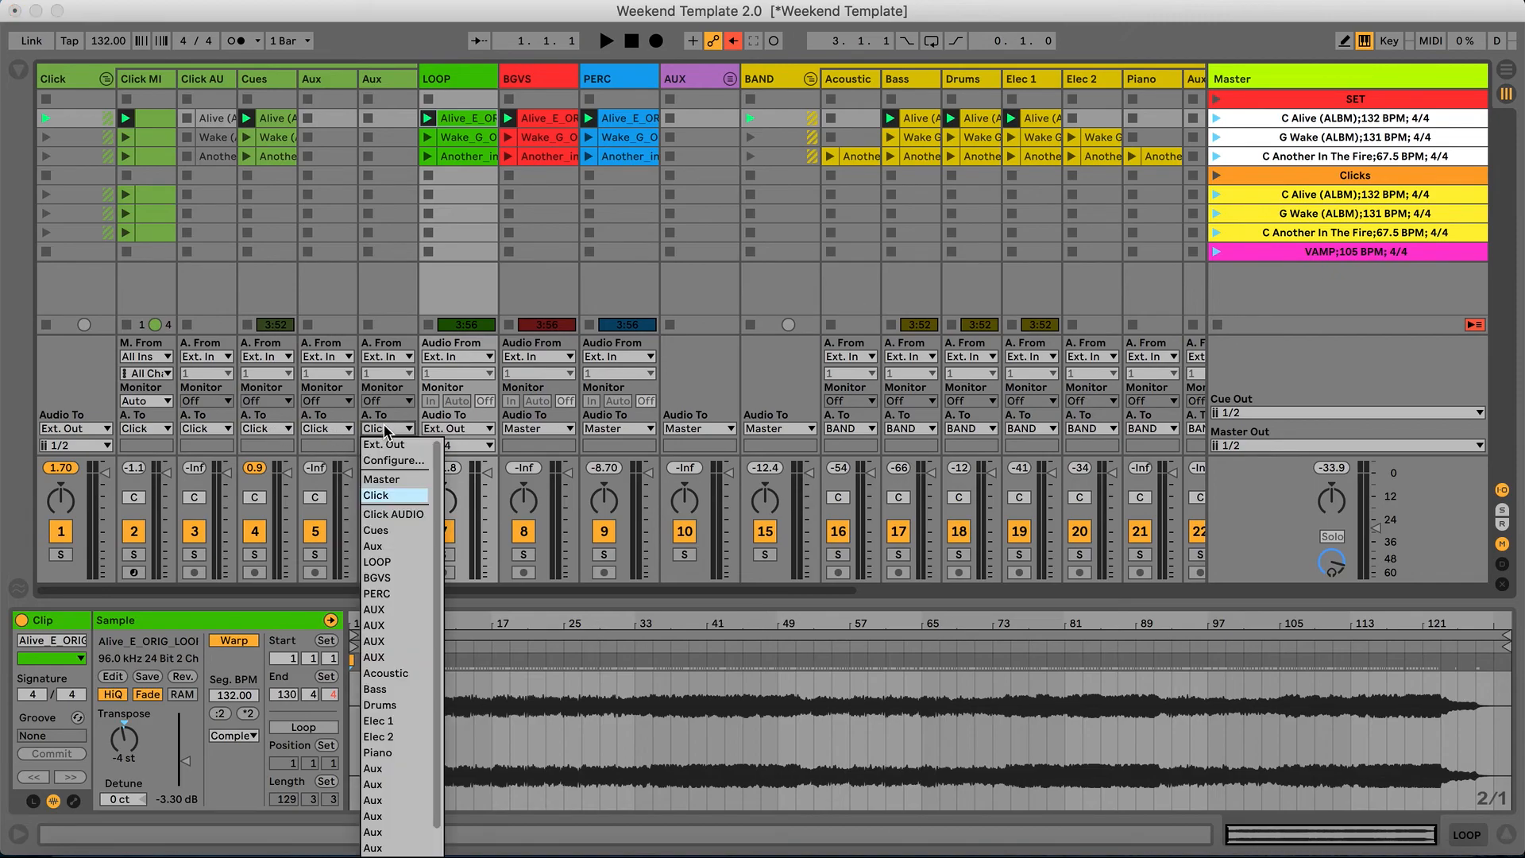
left_click(405, 498)
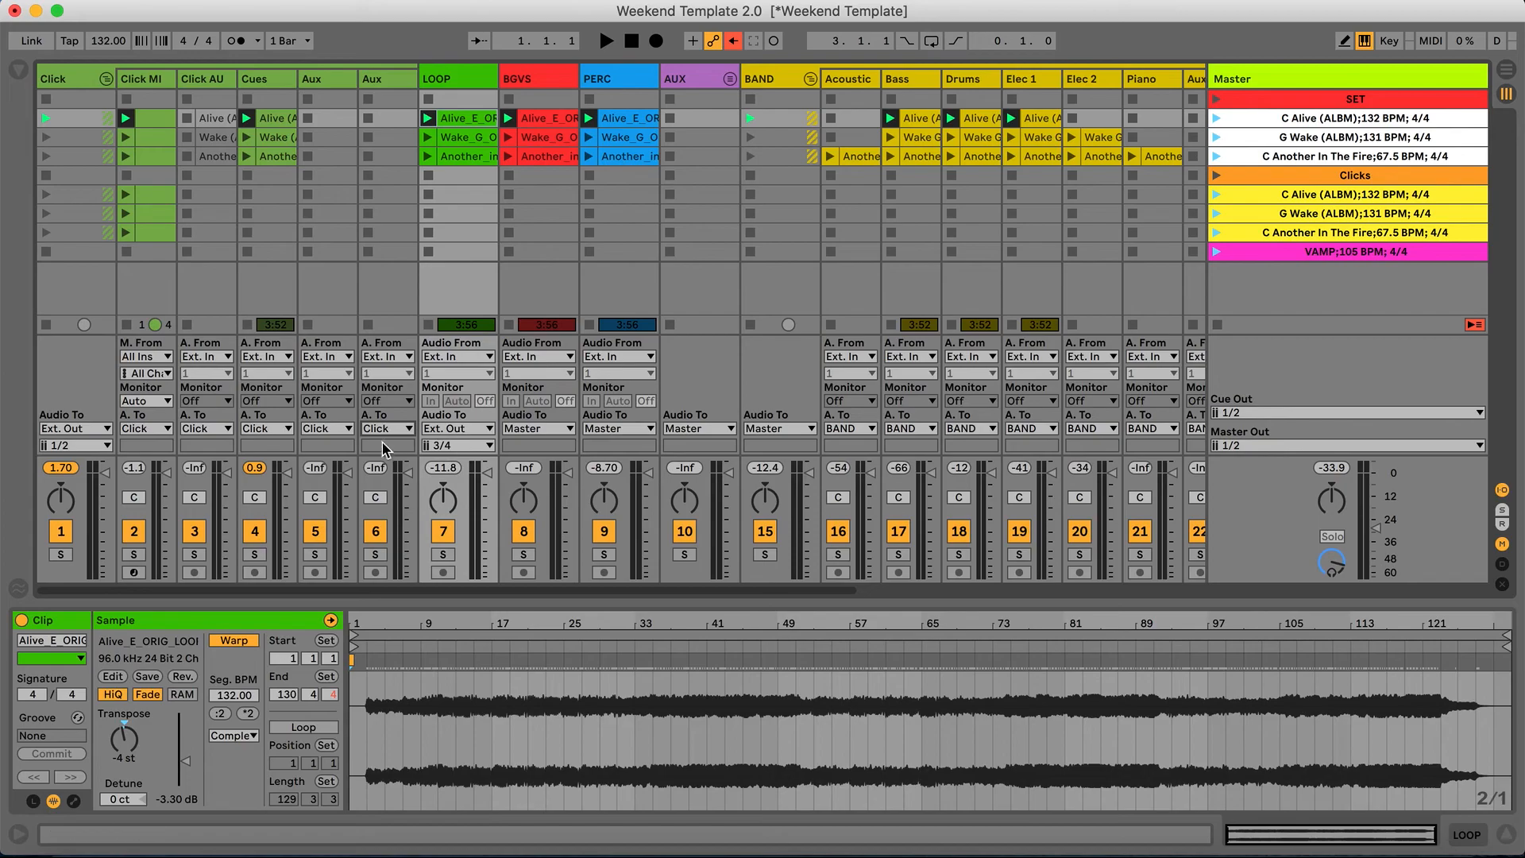
left_click(330, 430)
left_click(330, 498)
left_click(106, 79)
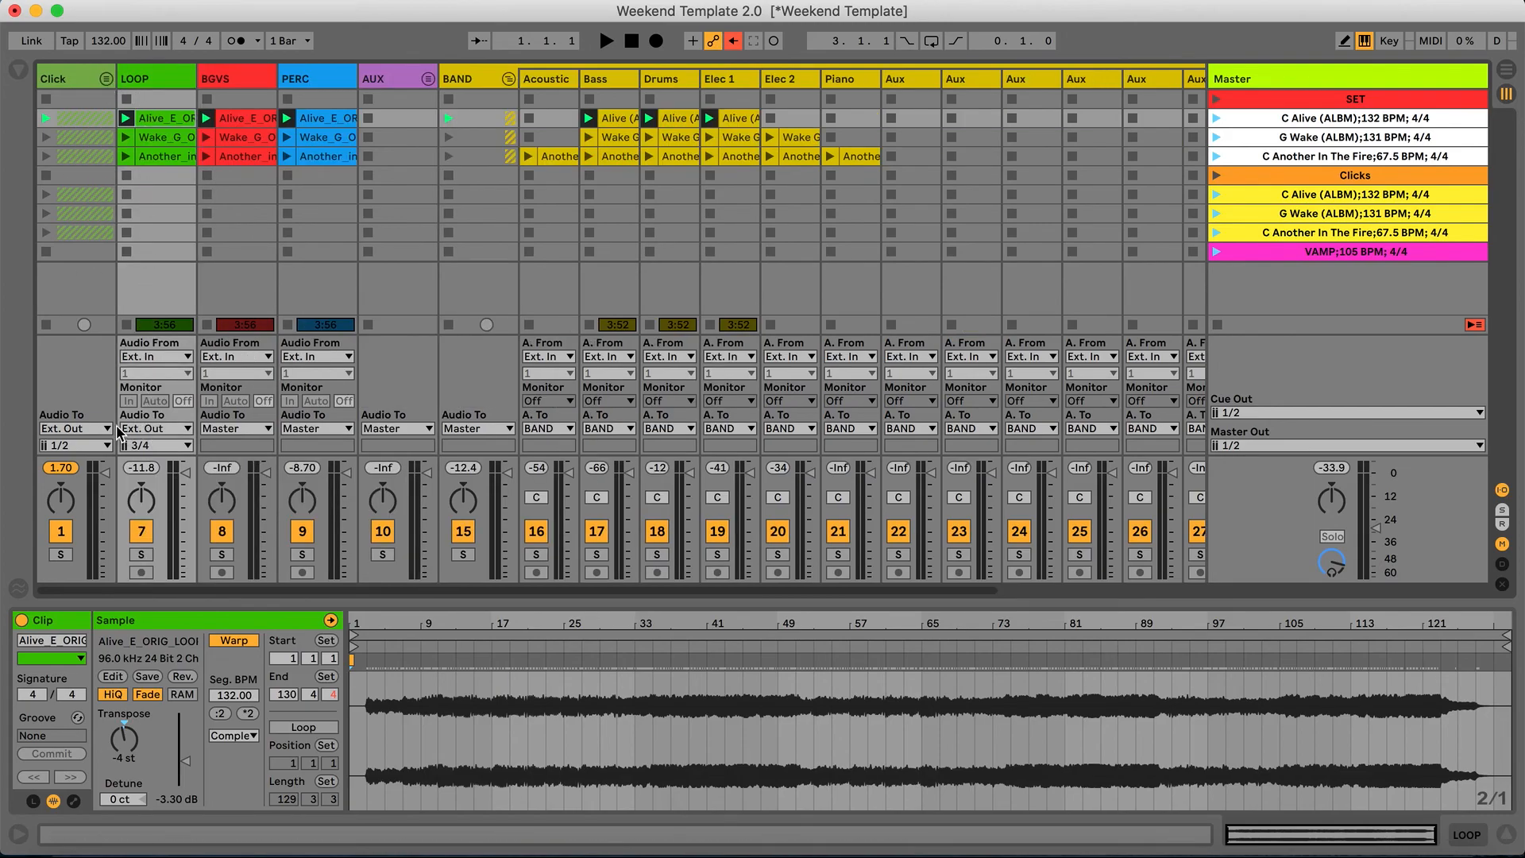
Review the Click group's audio output type and channel options, keeping Ext. Out and 1/2.
left_click(94, 430)
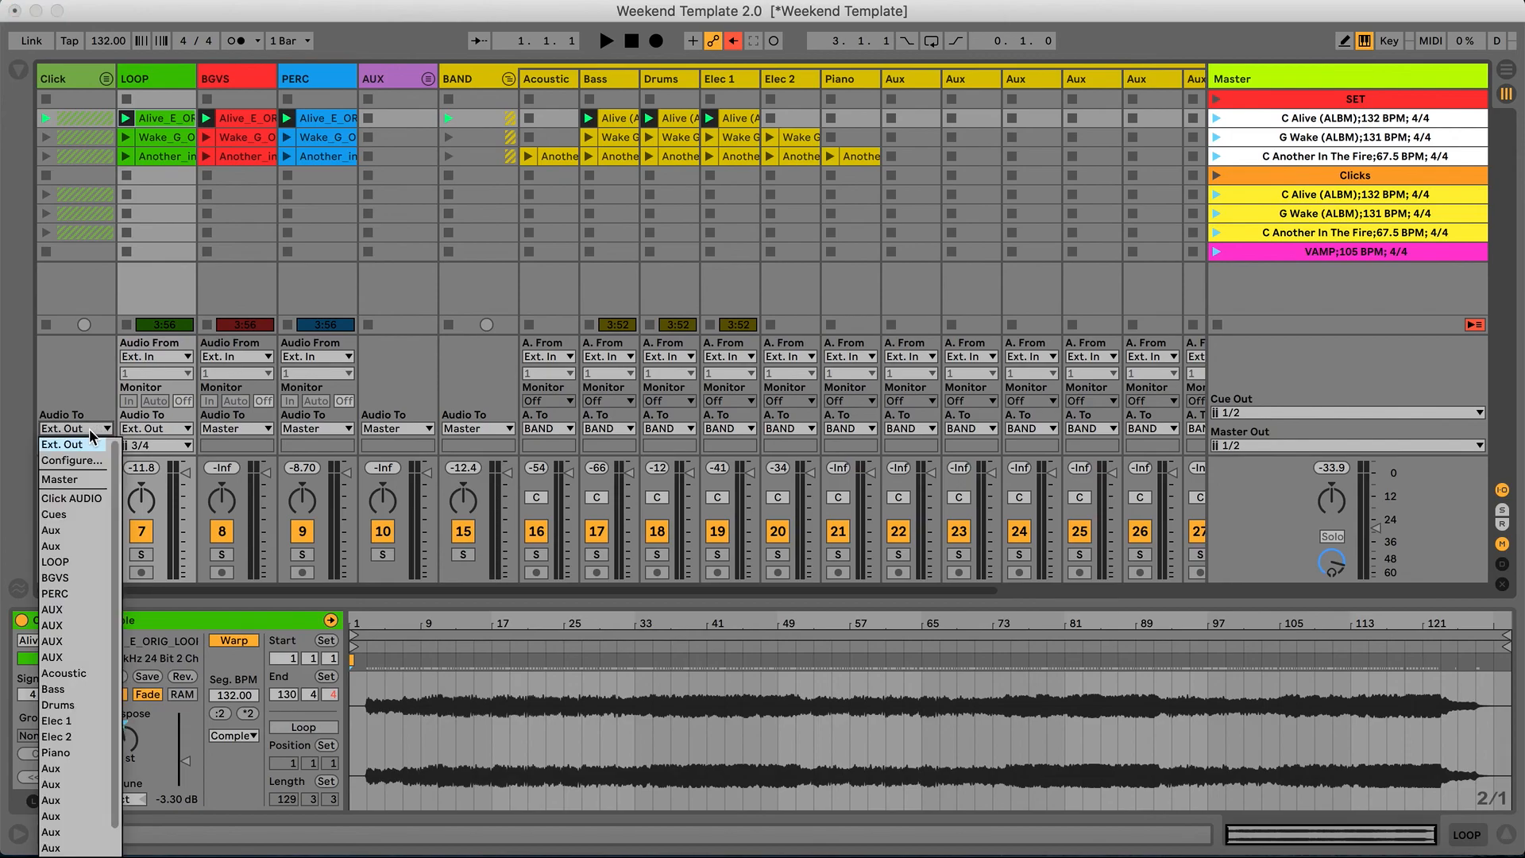
left_click(84, 446)
left_click(85, 448)
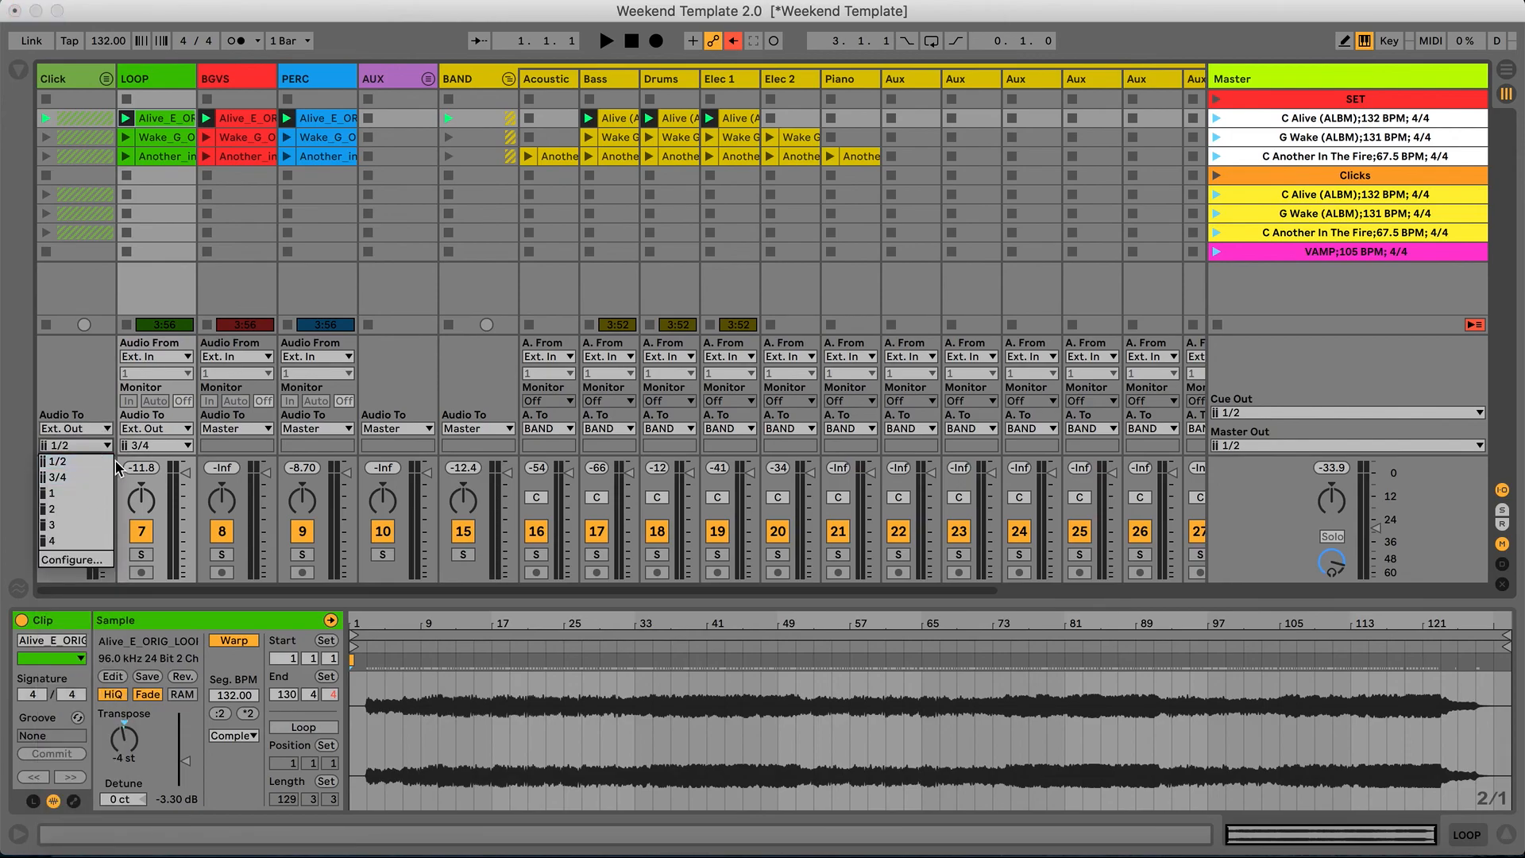
left_click(91, 461)
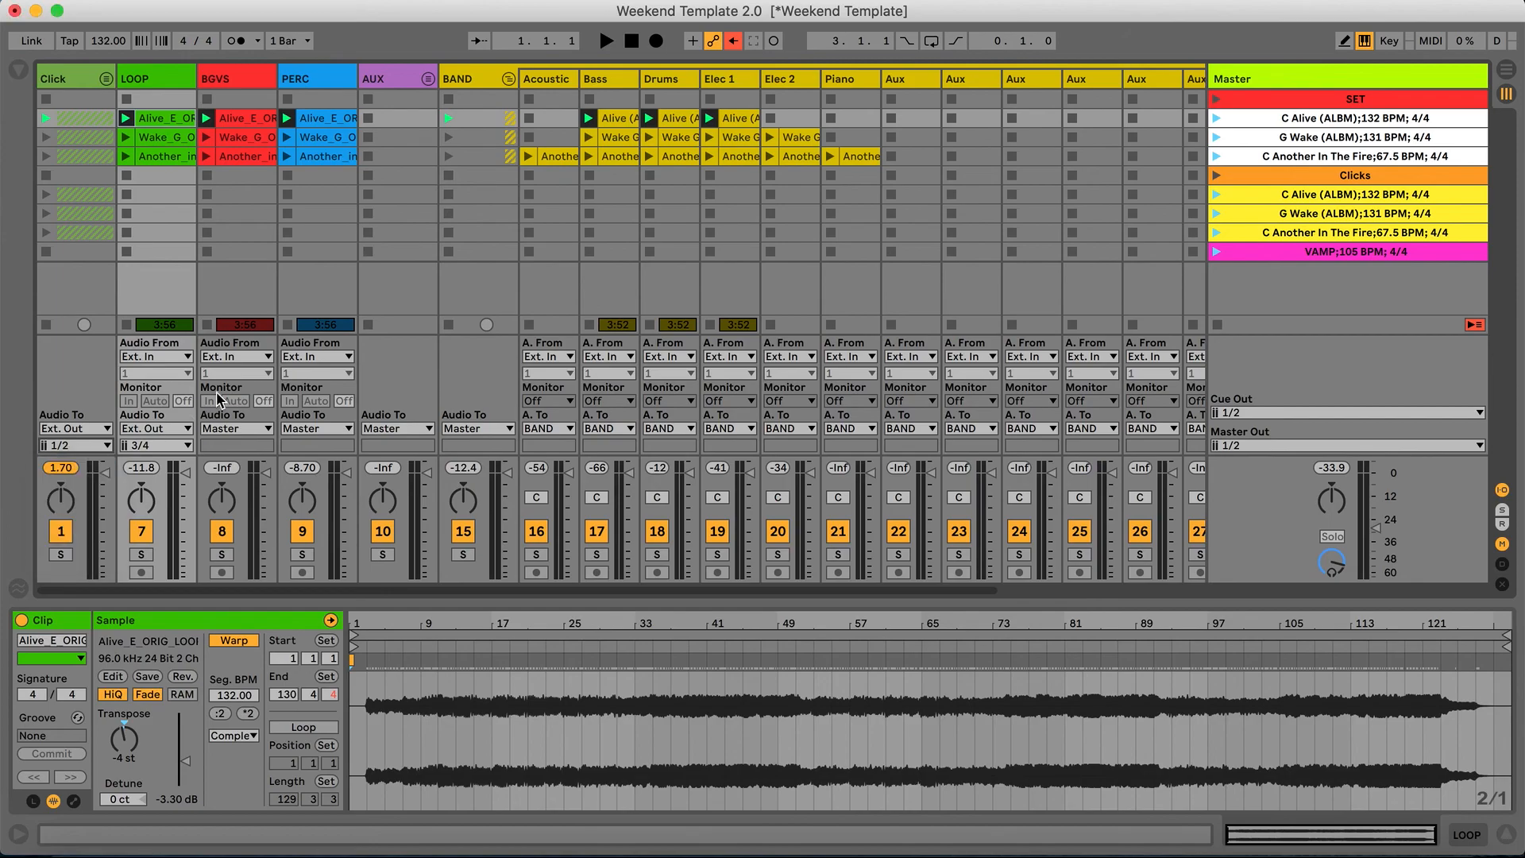
Route the audio outputs of the BGVS and PERC tracks to Ext. Out on 1/2.
left_click(260, 428)
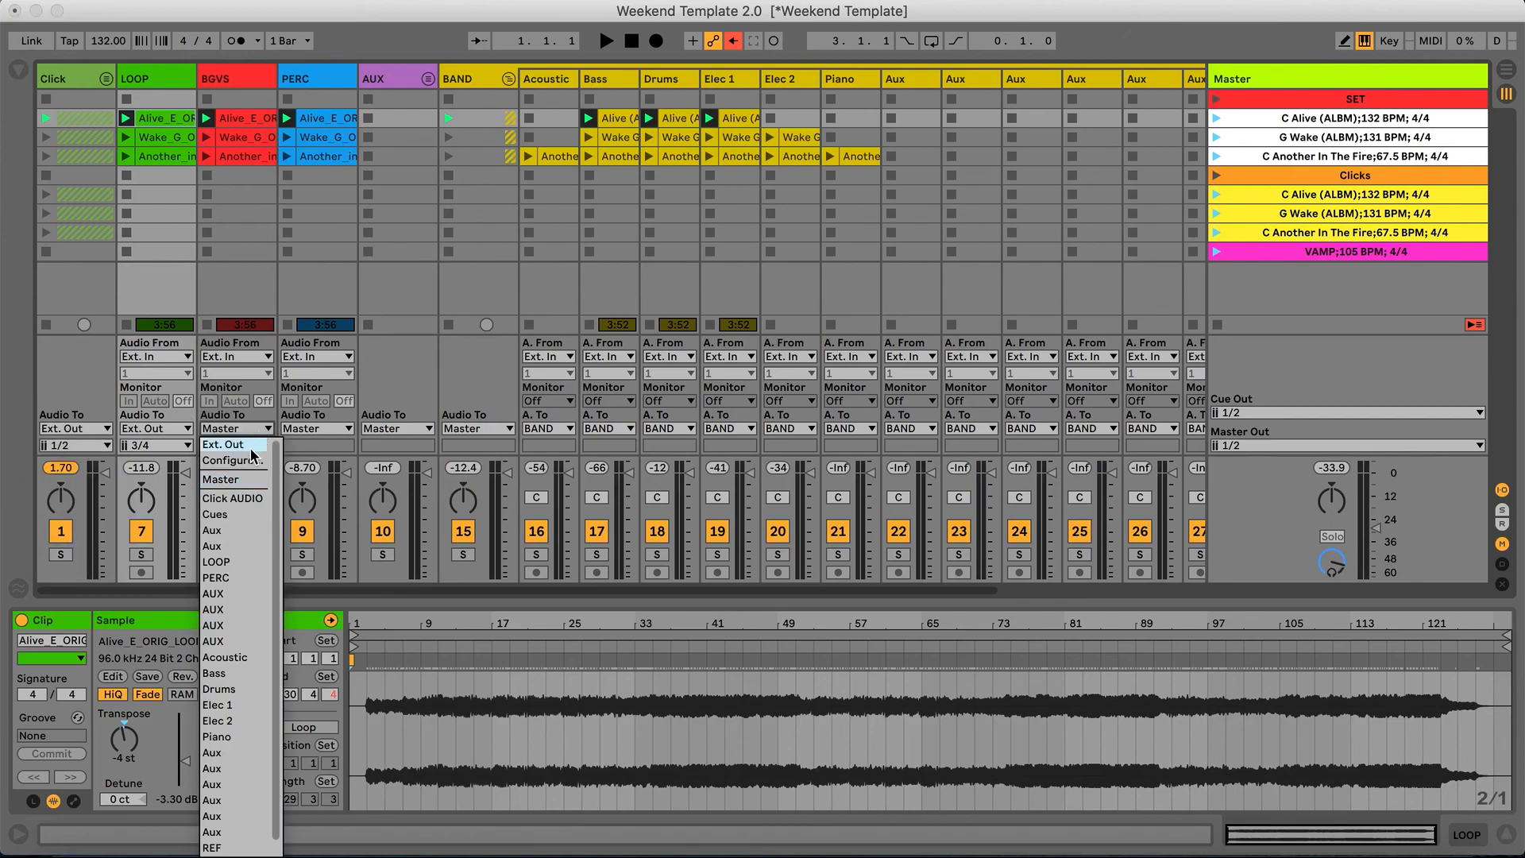
left_click(223, 444)
left_click(318, 428)
left_click(306, 444)
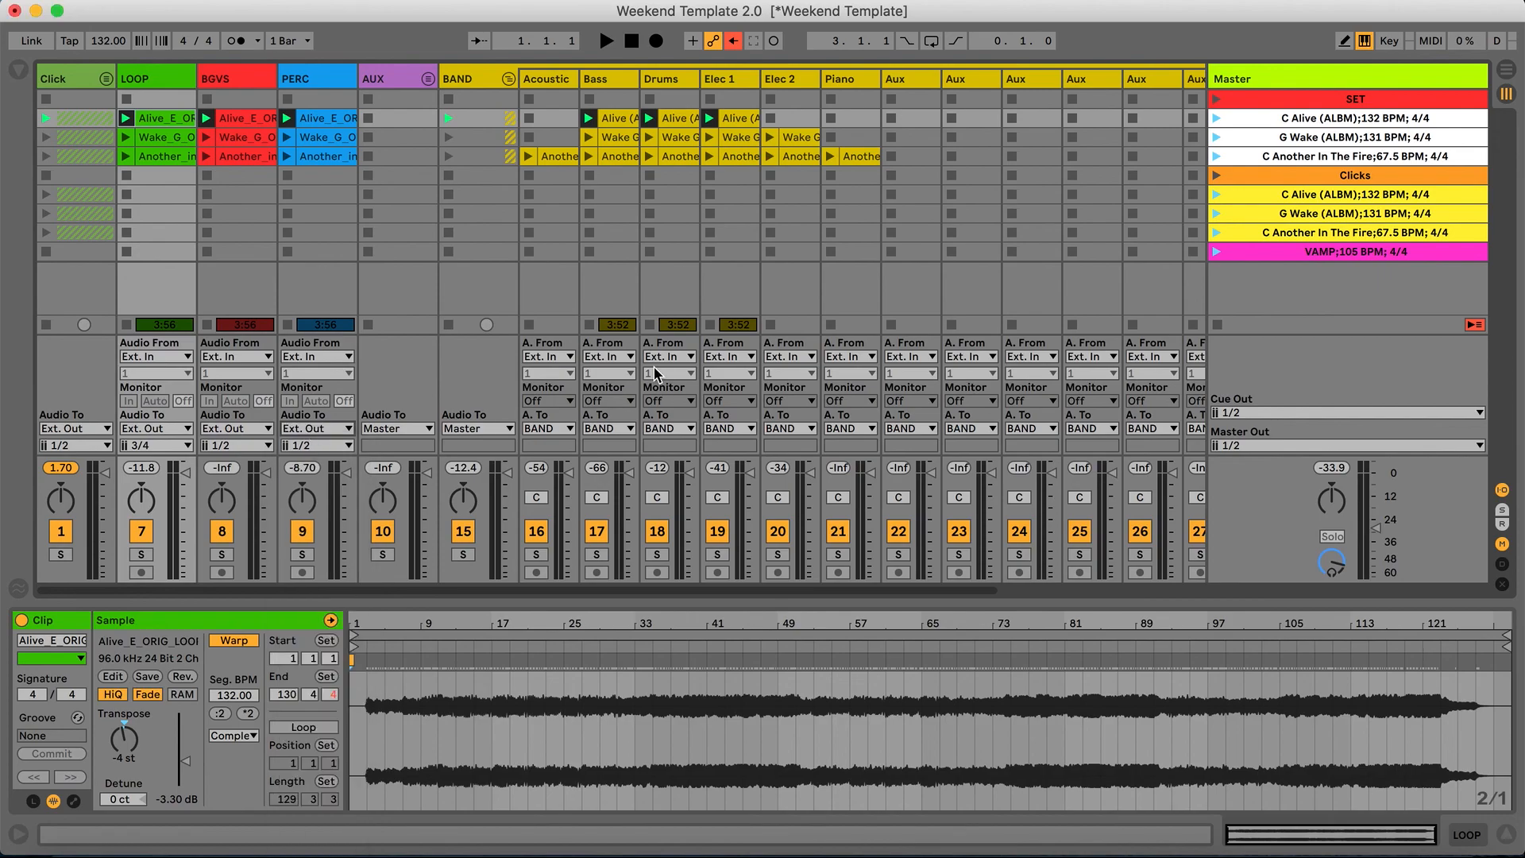
Launch the C Alive (ALBM) song scene to check playback through the assigned outputs.
left_click(1216, 119)
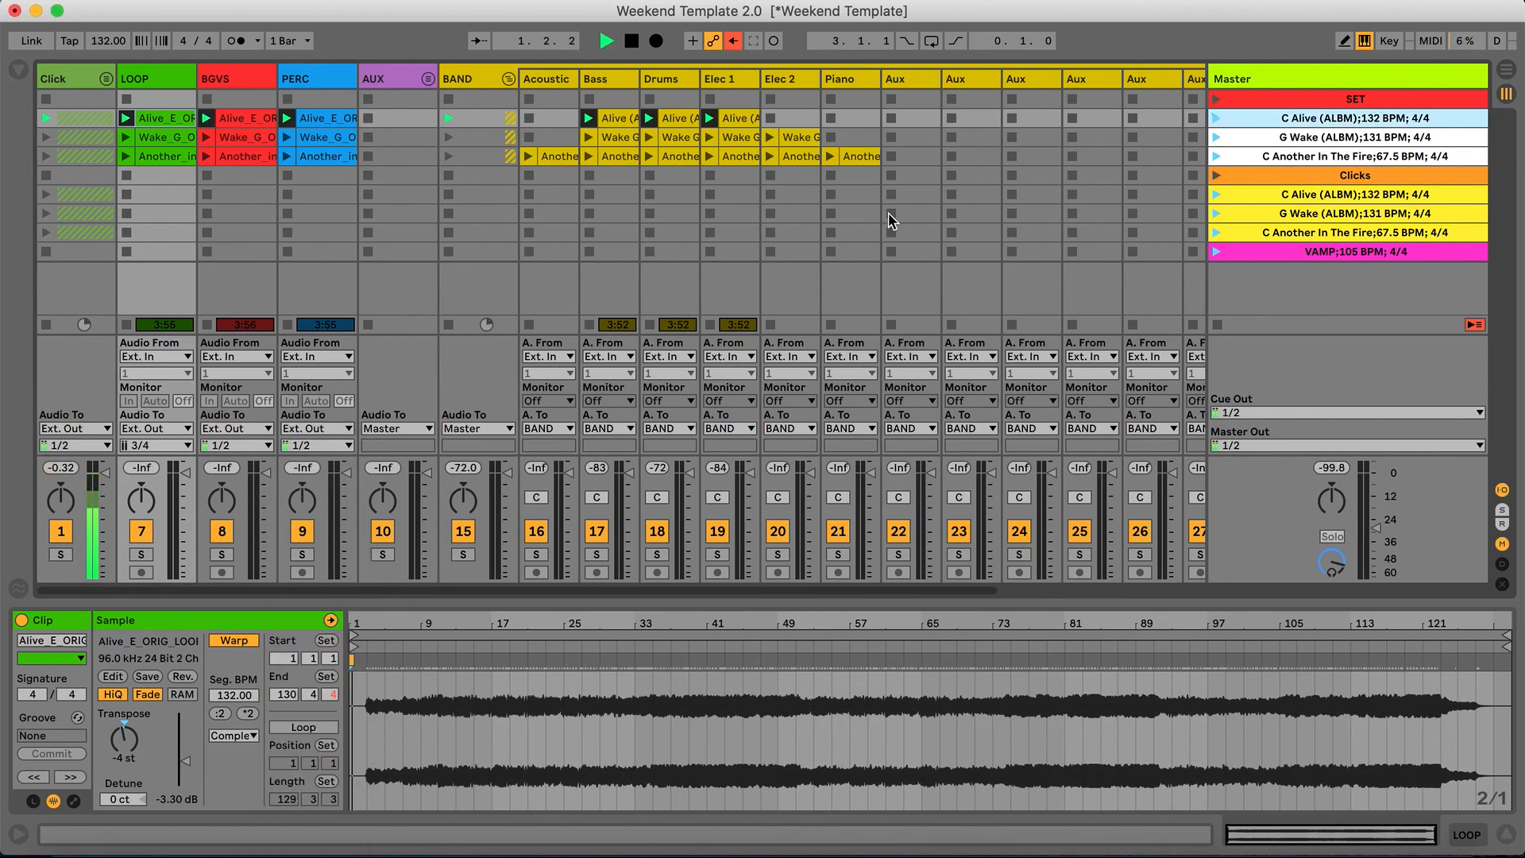